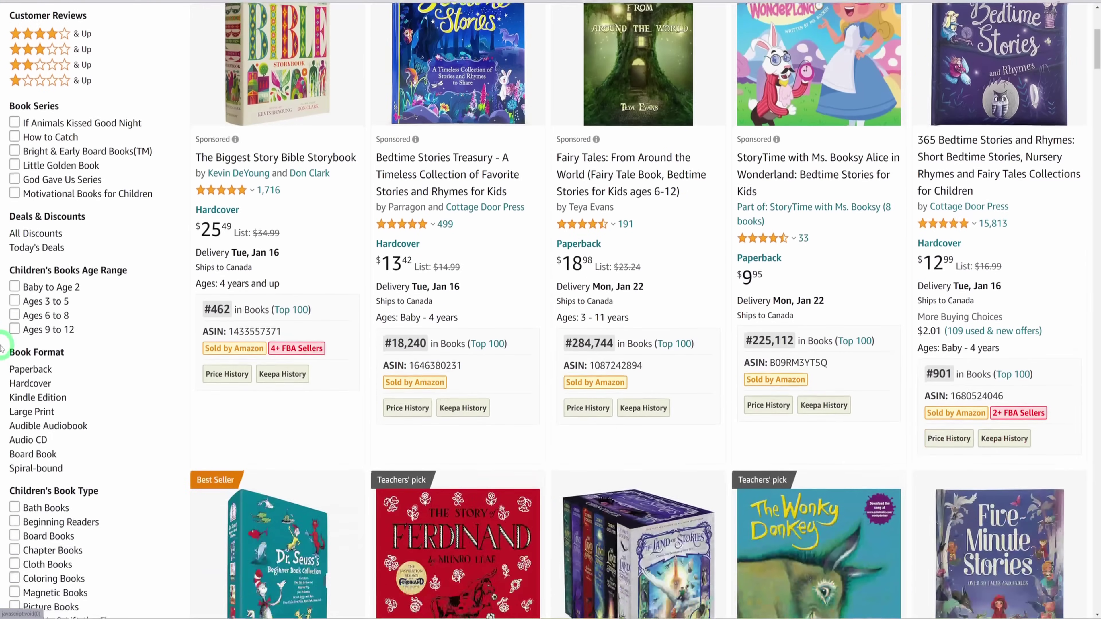
{"action": "scroll", "coordinate": [3, 347], "scroll_direction": "down", "scroll_amount": 10}
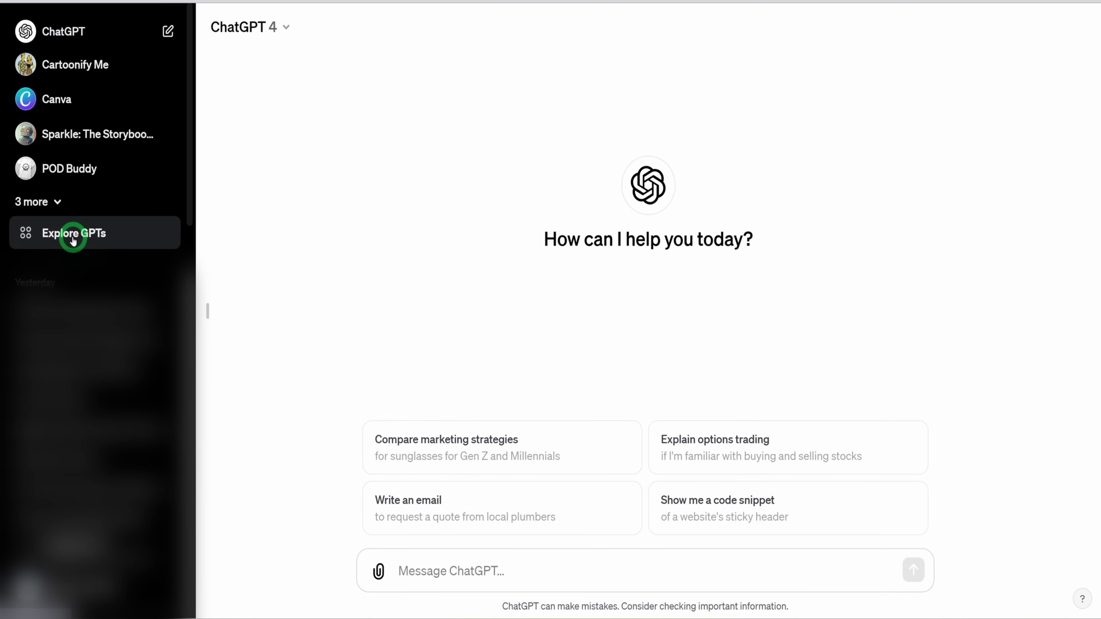
Open the Consistent Character GPT chat from the GPT store's recently used list
{"action": "left_click", "coordinate": [73, 236]}
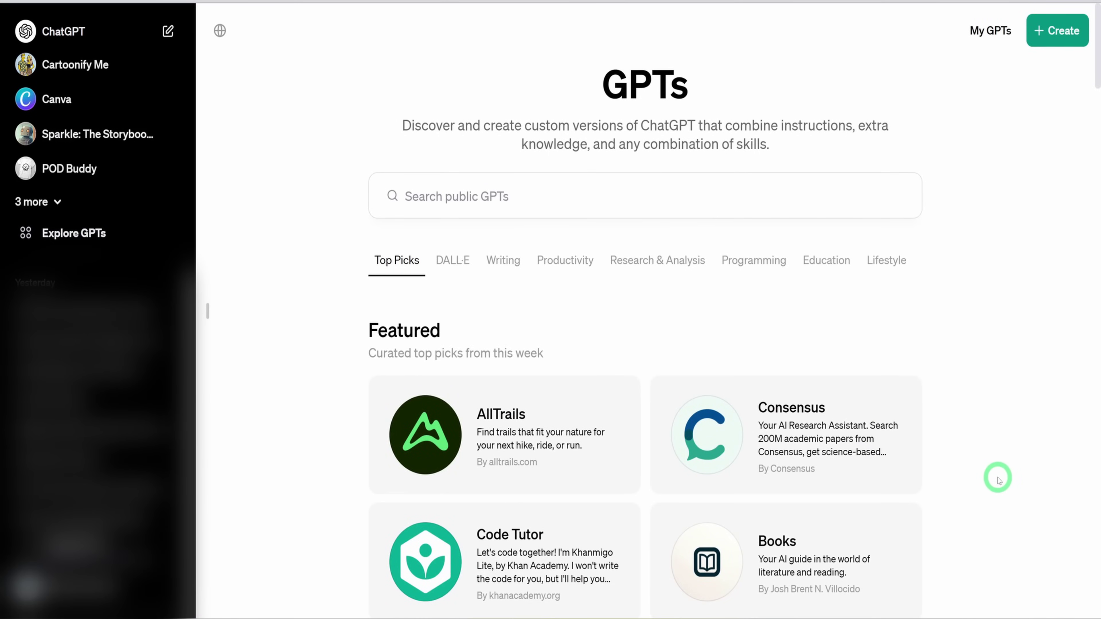
{"action": "scroll", "coordinate": [997, 480], "scroll_direction": "down", "scroll_amount": 10}
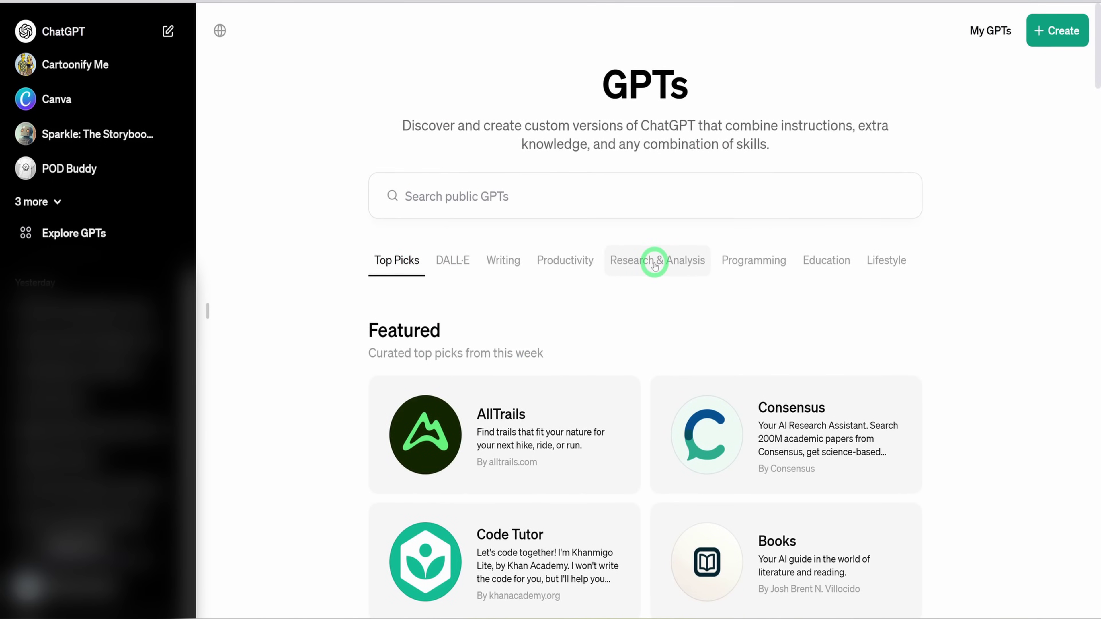
{"action": "scroll", "coordinate": [499, 359], "scroll_direction": "down", "scroll_amount": 8}
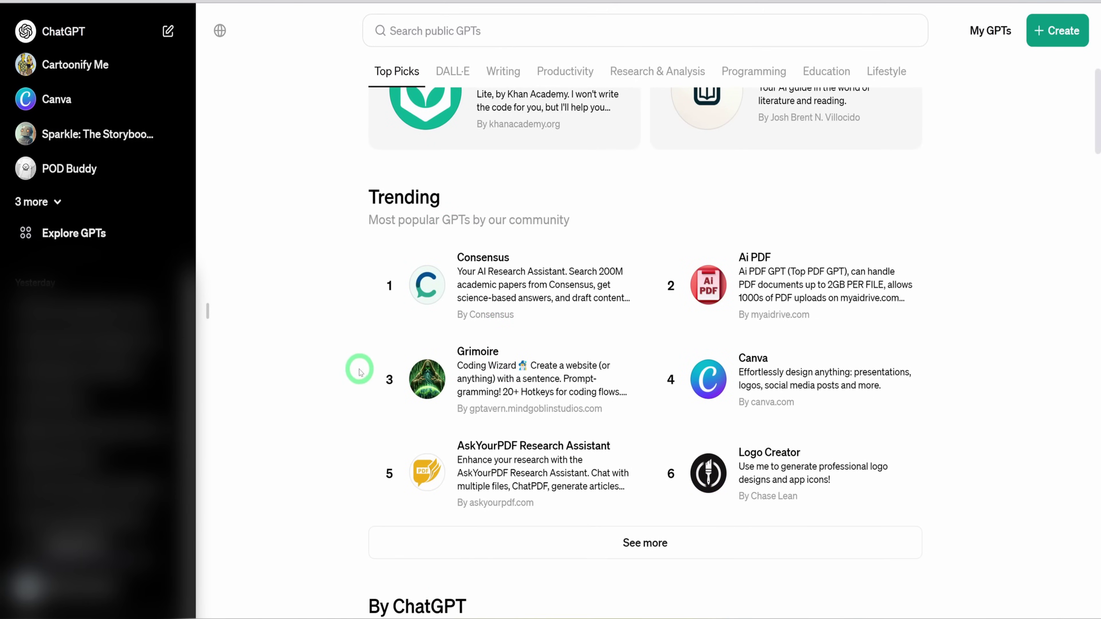
{"action": "scroll", "coordinate": [592, 256], "scroll_direction": "down", "scroll_amount": 6}
{"action": "scroll", "coordinate": [592, 256], "scroll_direction": "up", "scroll_amount": 6}
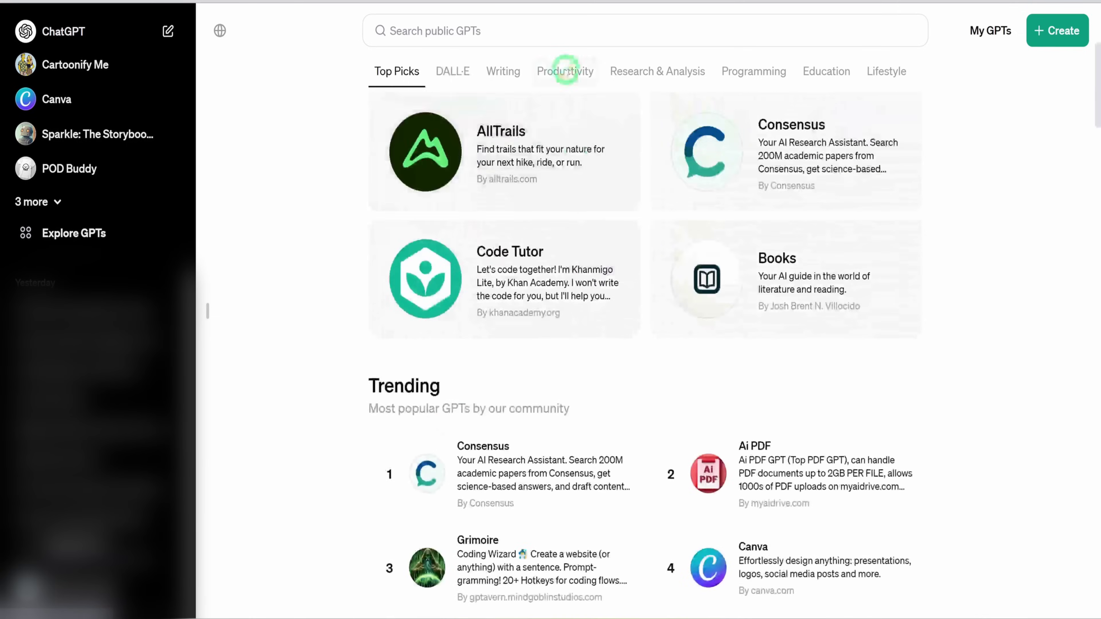
{"action": "left_click", "coordinate": [469, 29]}
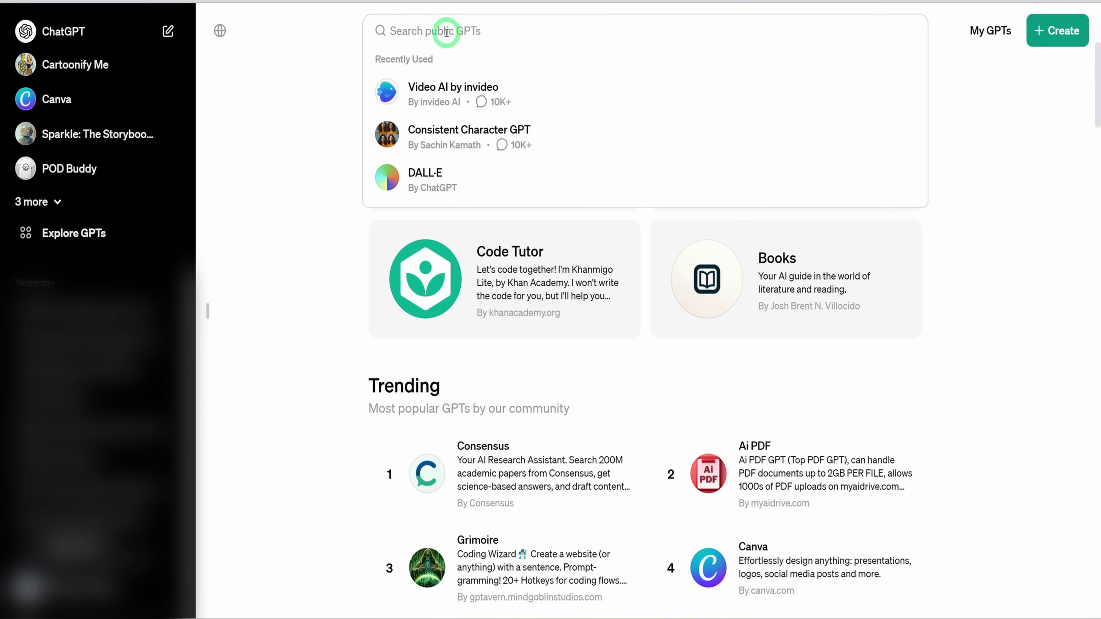
{"action": "left_click", "coordinate": [467, 135]}
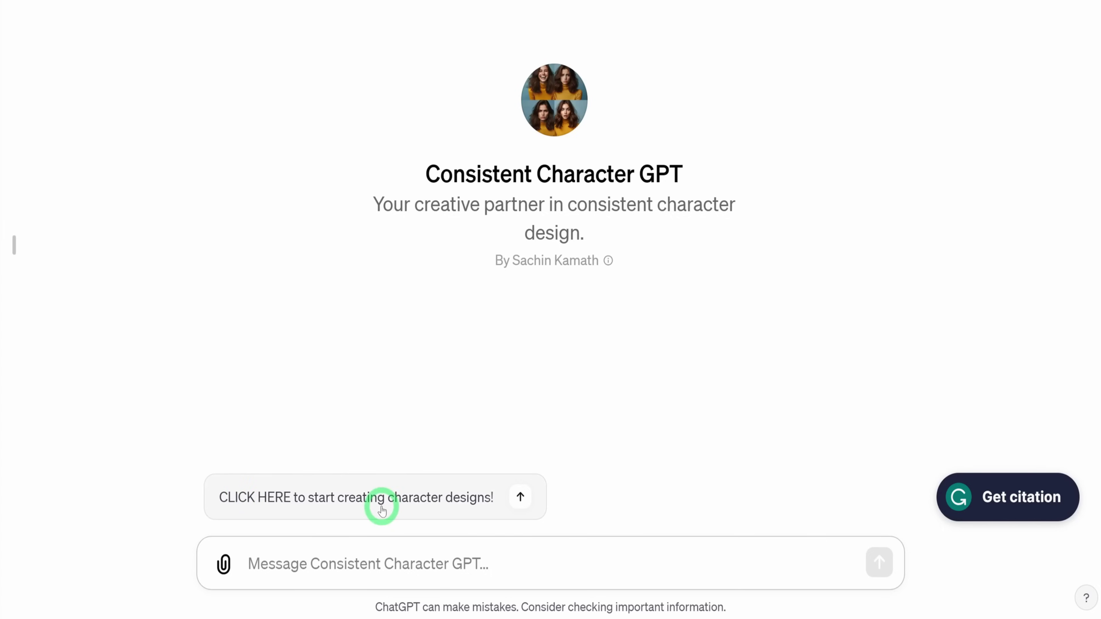
Start the character design, answer Male and Sam, and paste Sam's appearance description
{"action": "left_click", "coordinate": [435, 507]}
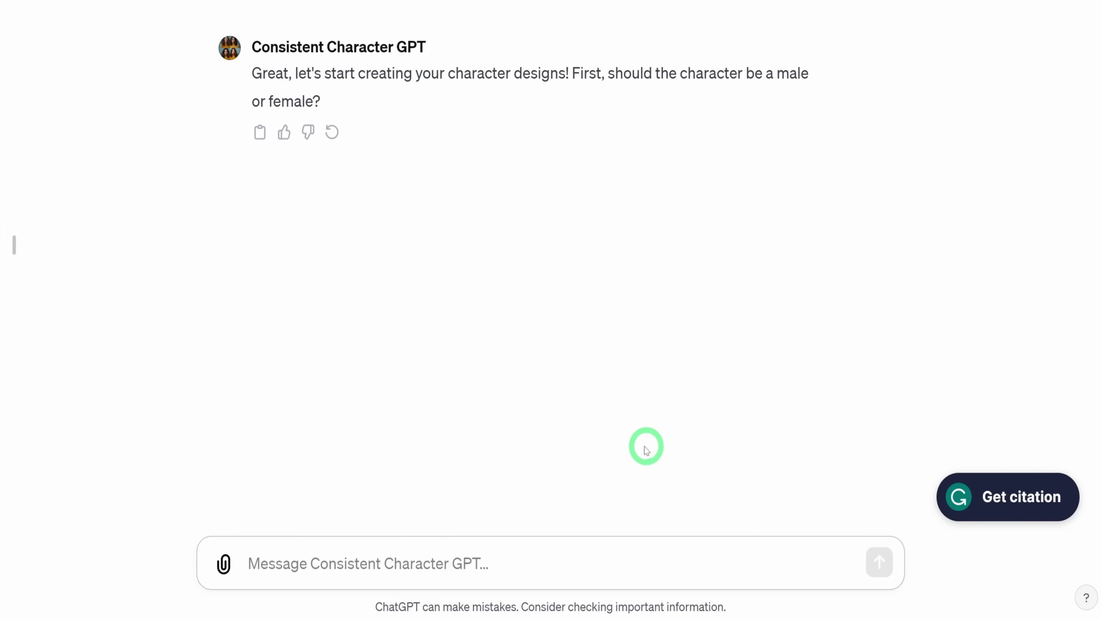
{"action": "type", "text": "Male"}
{"action": "key", "text": "Return"}
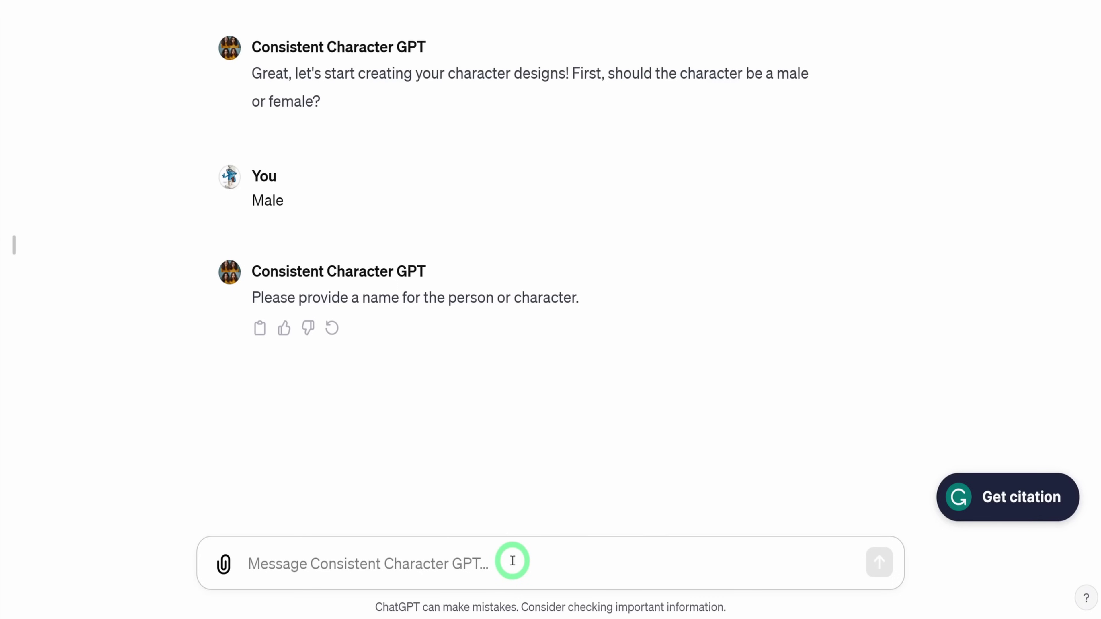
{"action": "type", "text": "Sam"}
{"action": "key", "text": "Return"}
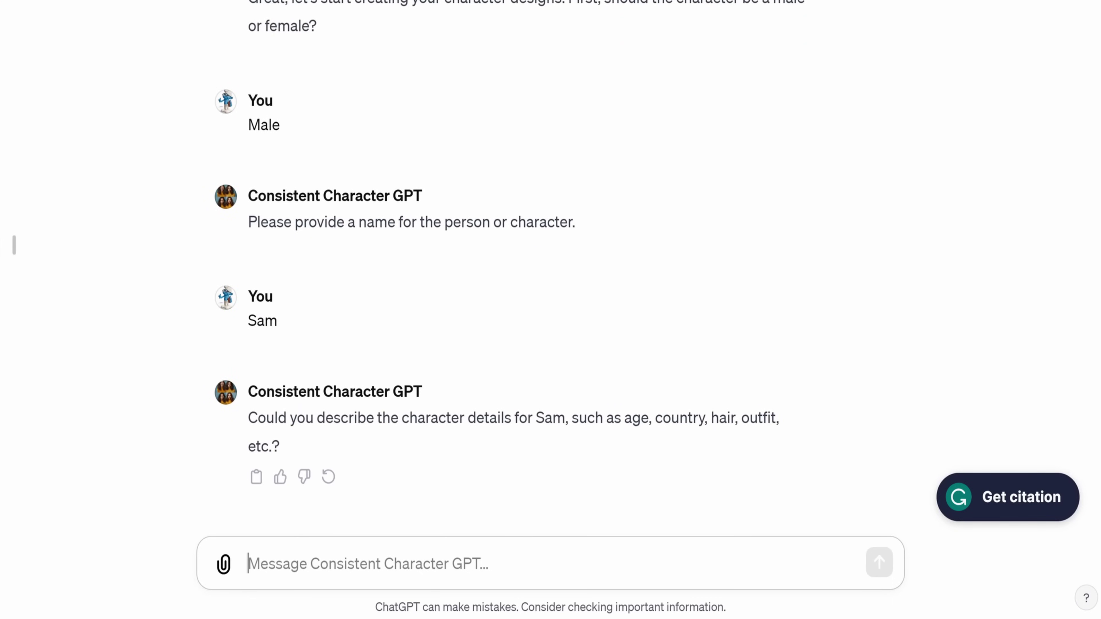
{"action": "left_click", "coordinate": [433, 481]}
{"action": "type", "text": "12-year-old, African American, nicely cut hair, a yellow hooded jumper with mic graphic, wearing skinny black jeans, white framed glasses, brown eyes, black Nike trainers"}
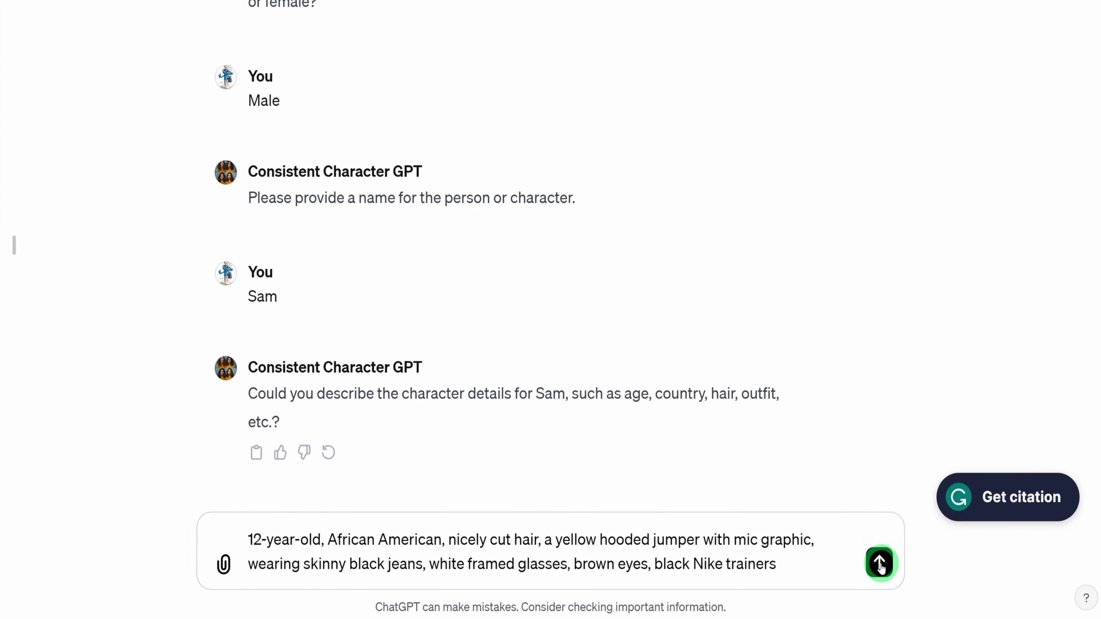
Send Sam's description and choose Pixar Animation as the image style
{"action": "left_click", "coordinate": [879, 562]}
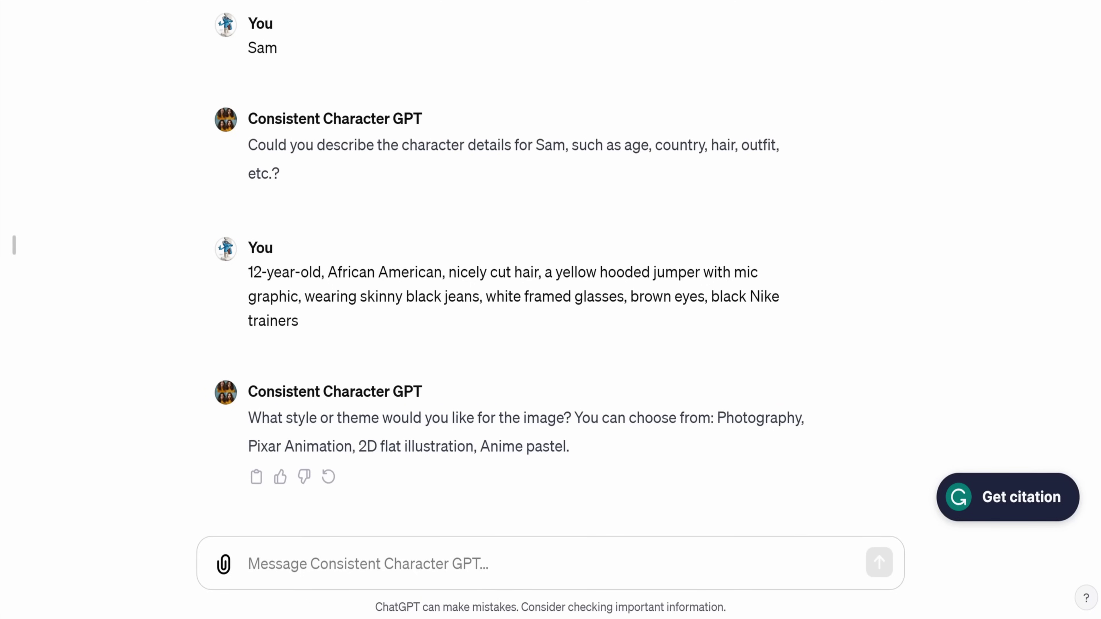
{"action": "left_click", "coordinate": [289, 566]}
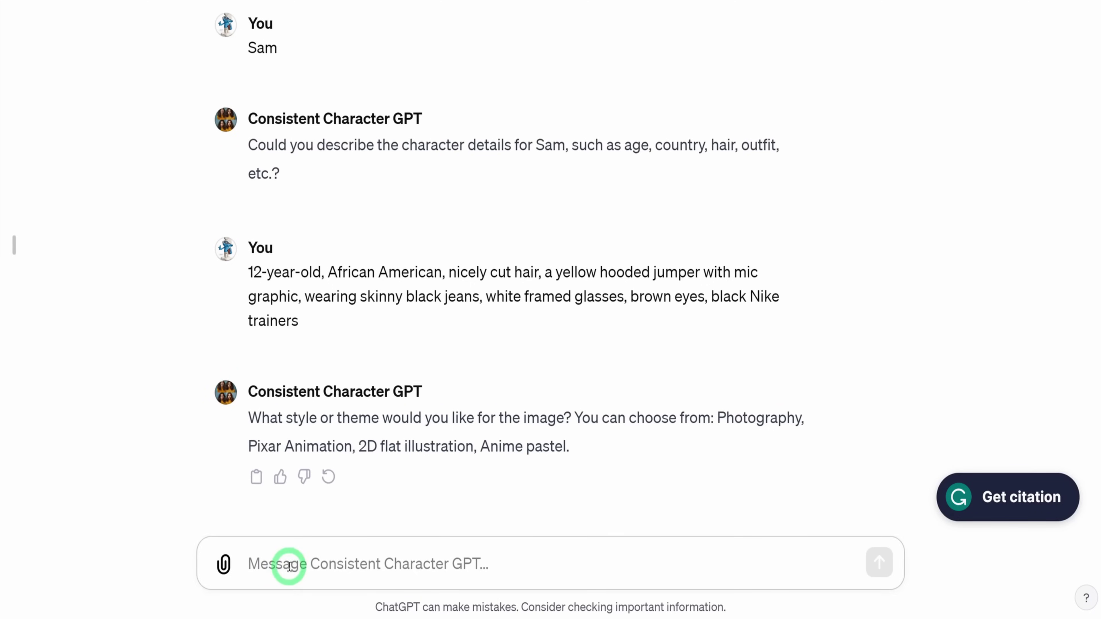
{"action": "type", "text": "Pixar Animation"}
{"action": "left_click", "coordinate": [874, 568]}
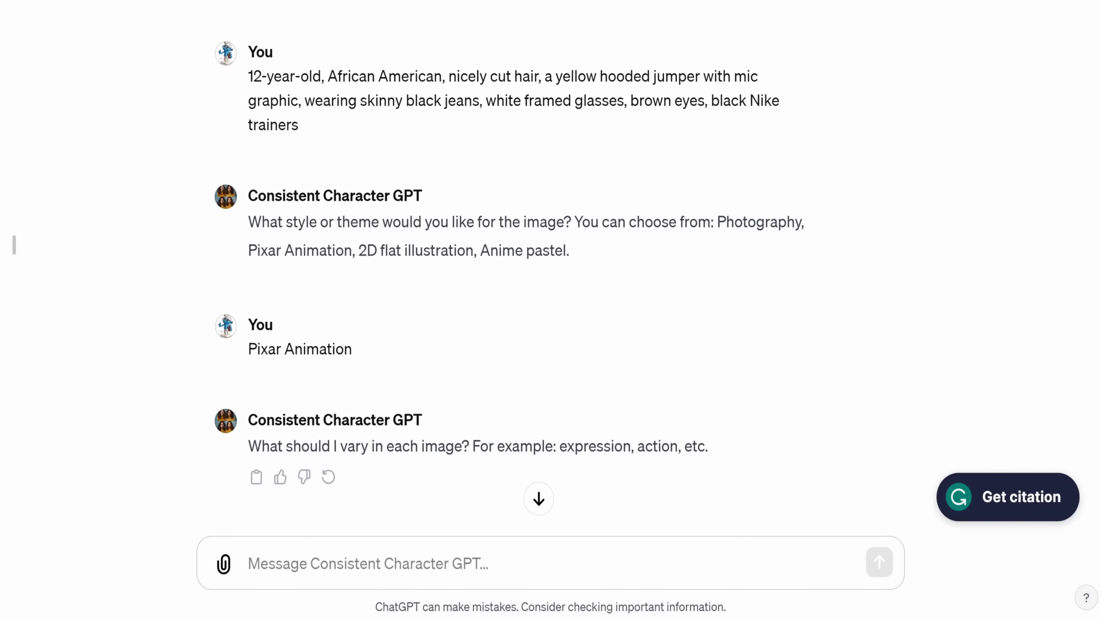
Send 'expression, action, time of the day' as variations, then enter 'happy, working forward, day time'
{"action": "left_click", "coordinate": [711, 459]}
{"action": "type", "text": "expression, action, time of the day"}
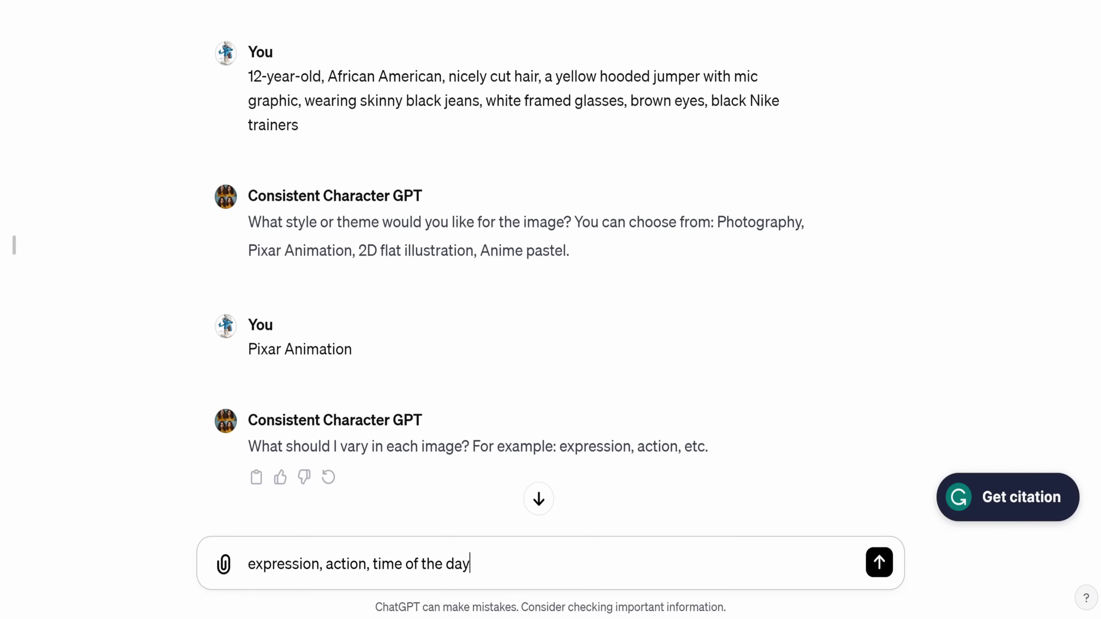
{"action": "left_click", "coordinate": [873, 573]}
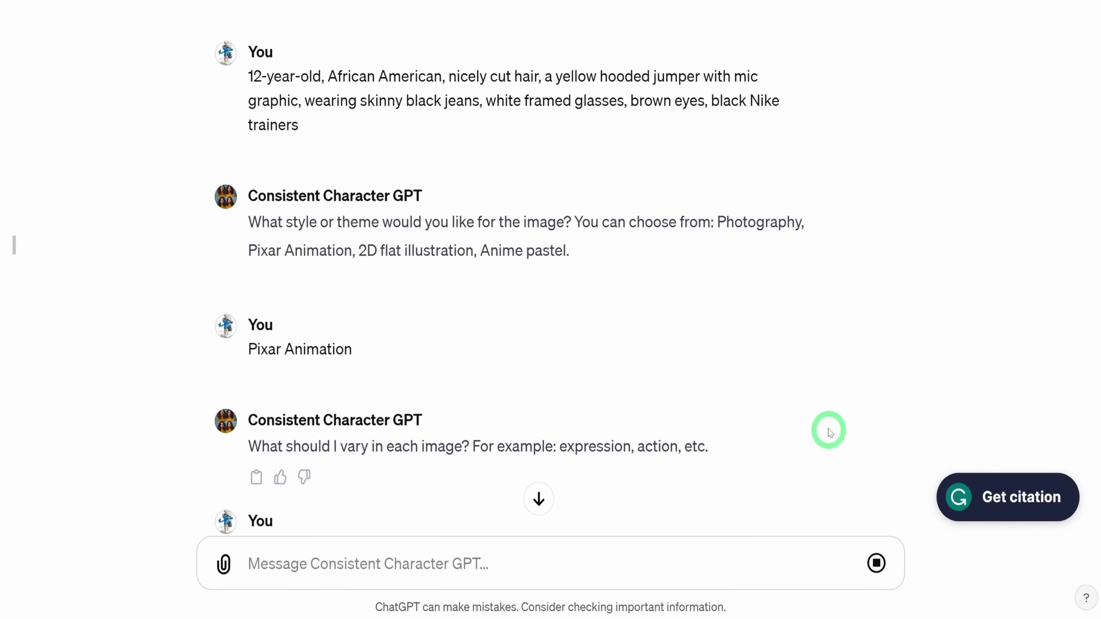
{"action": "scroll", "coordinate": [783, 404], "scroll_direction": "down", "scroll_amount": 5}
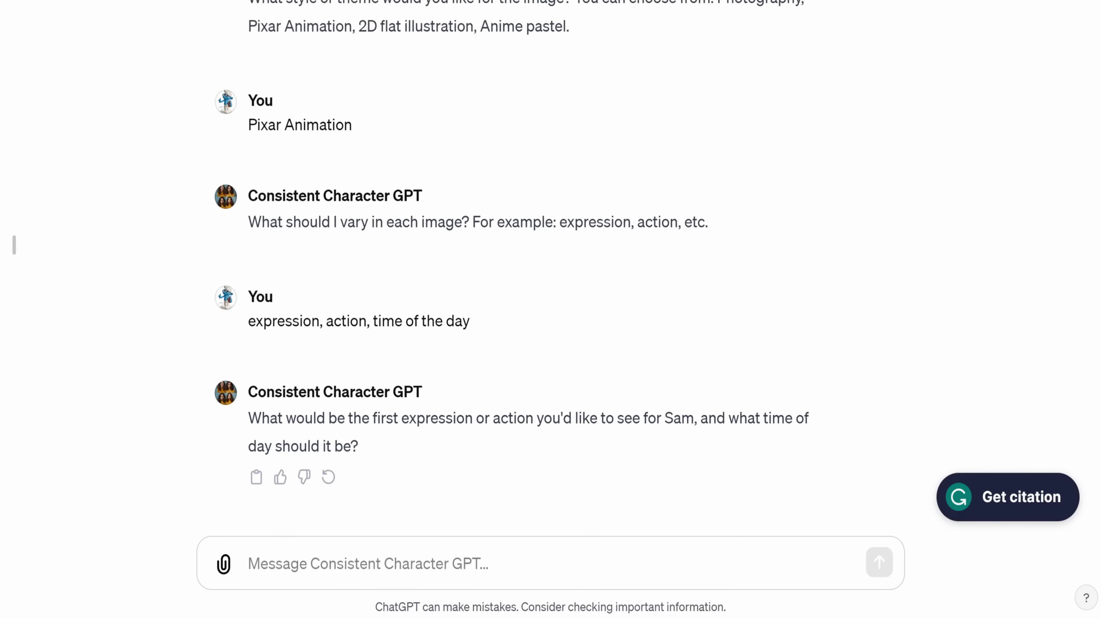
{"action": "left_click", "coordinate": [344, 560]}
{"action": "type", "text": "happy working forward, day time"}
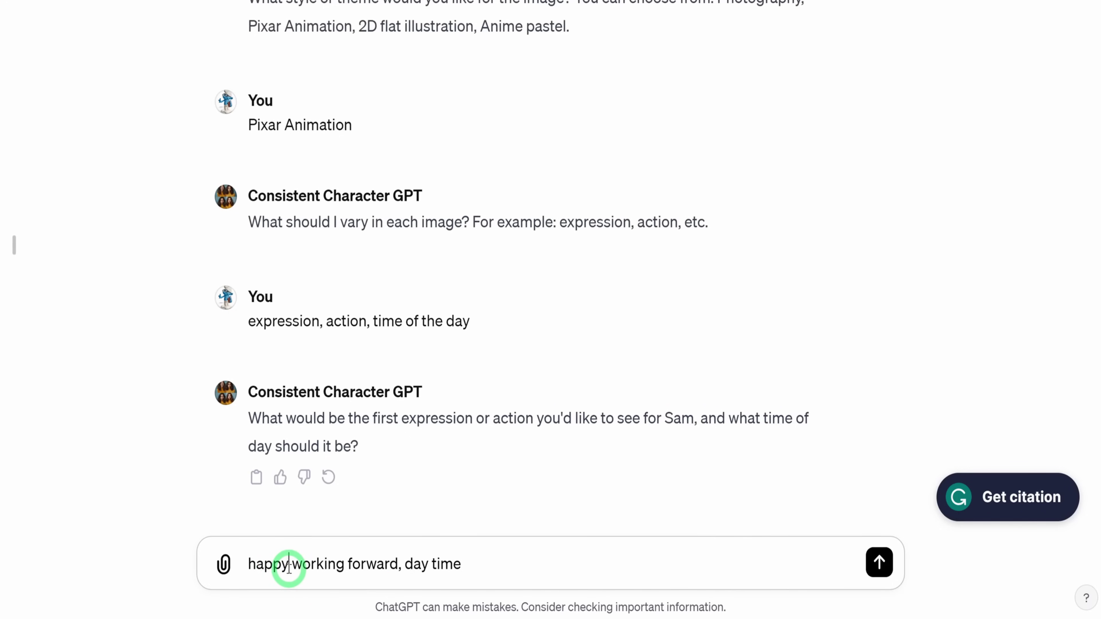
Send the happy daytime request and view the walking Sam image full size
{"action": "type", "text": ","}
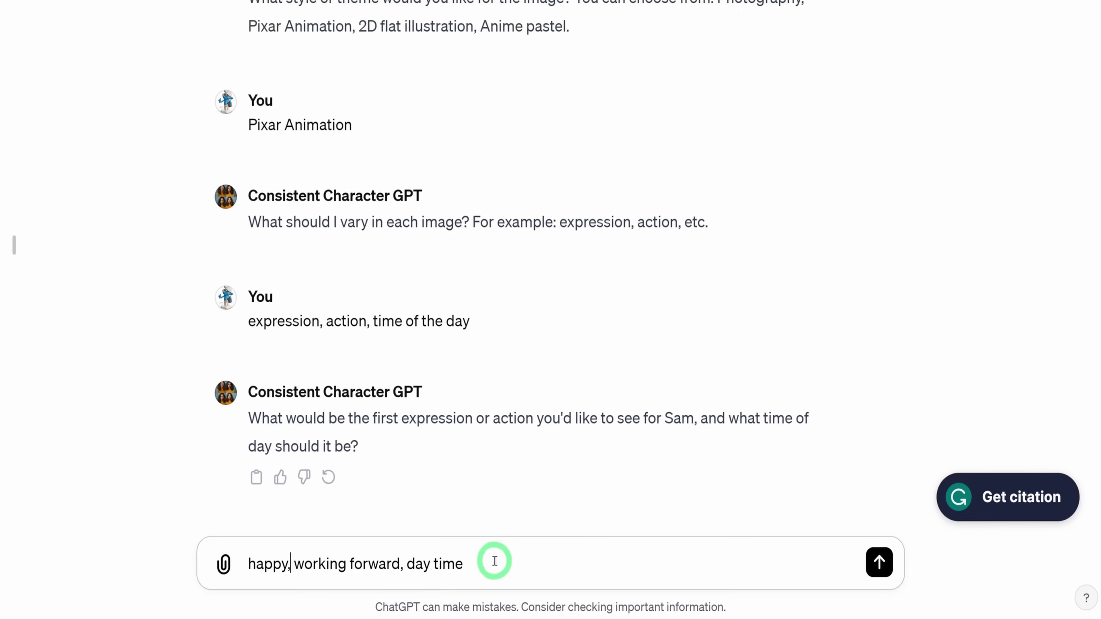
{"action": "left_click", "coordinate": [879, 562]}
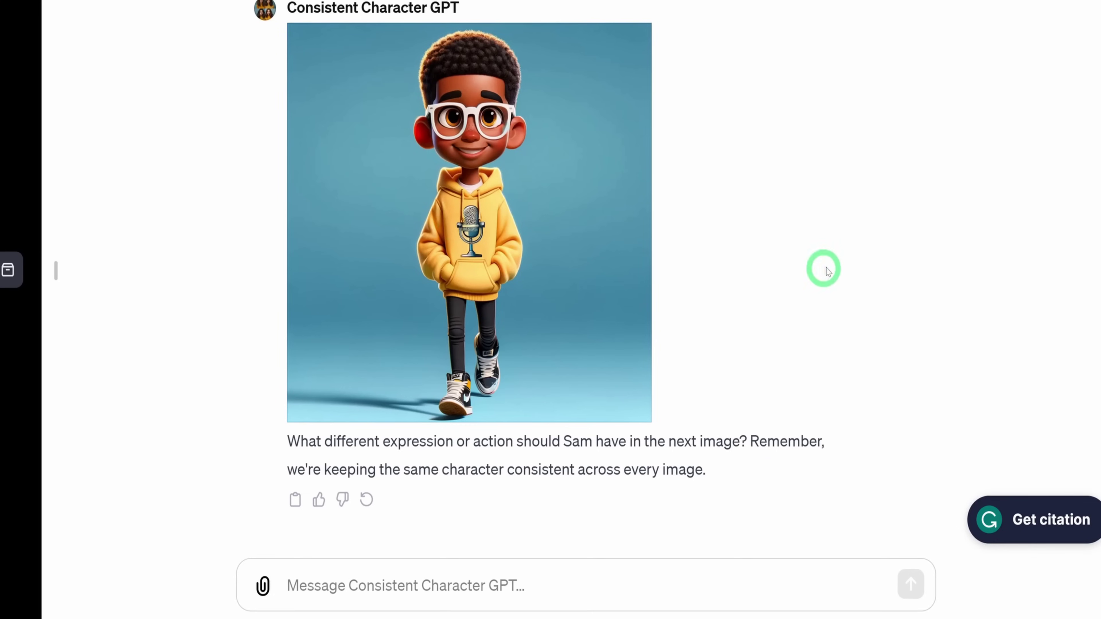
{"action": "left_click", "coordinate": [577, 250]}
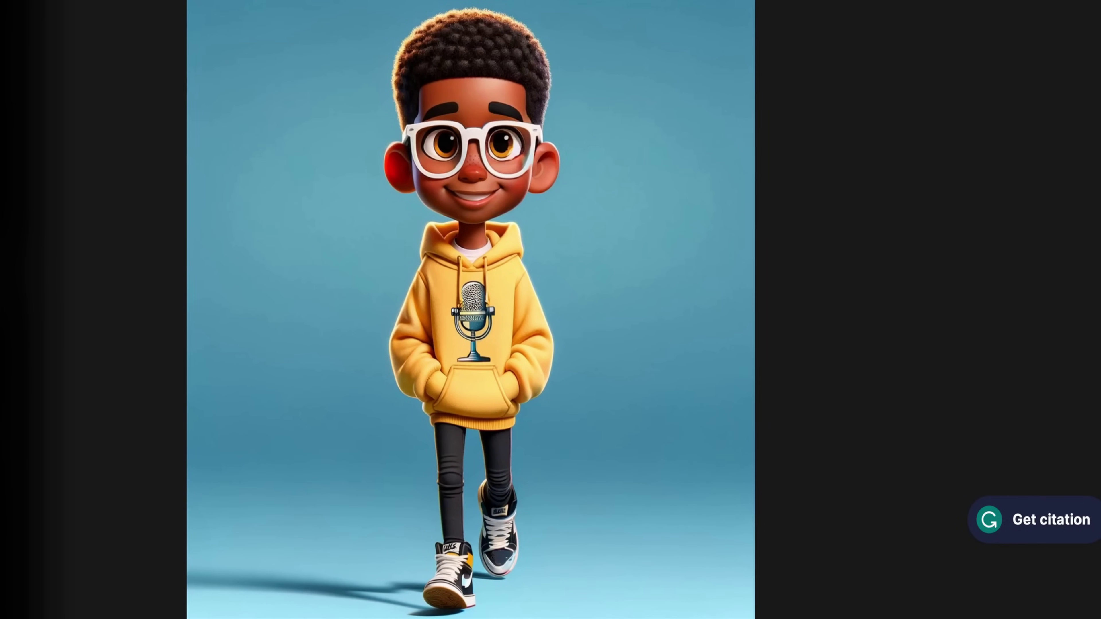
{"action": "key", "text": "Escape"}
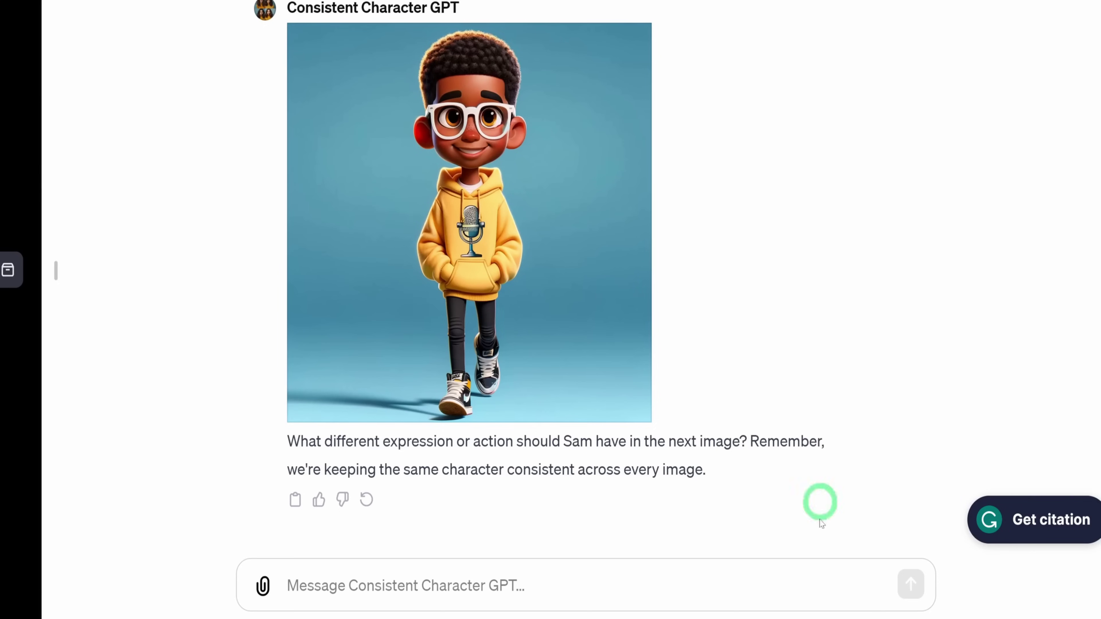
Request Sam happily skateboarding with a hand raised and view the result full size
{"action": "left_click", "coordinate": [653, 583]}
{"action": "type", "text": "happy, riding on a skate board, with his hands in the air"}
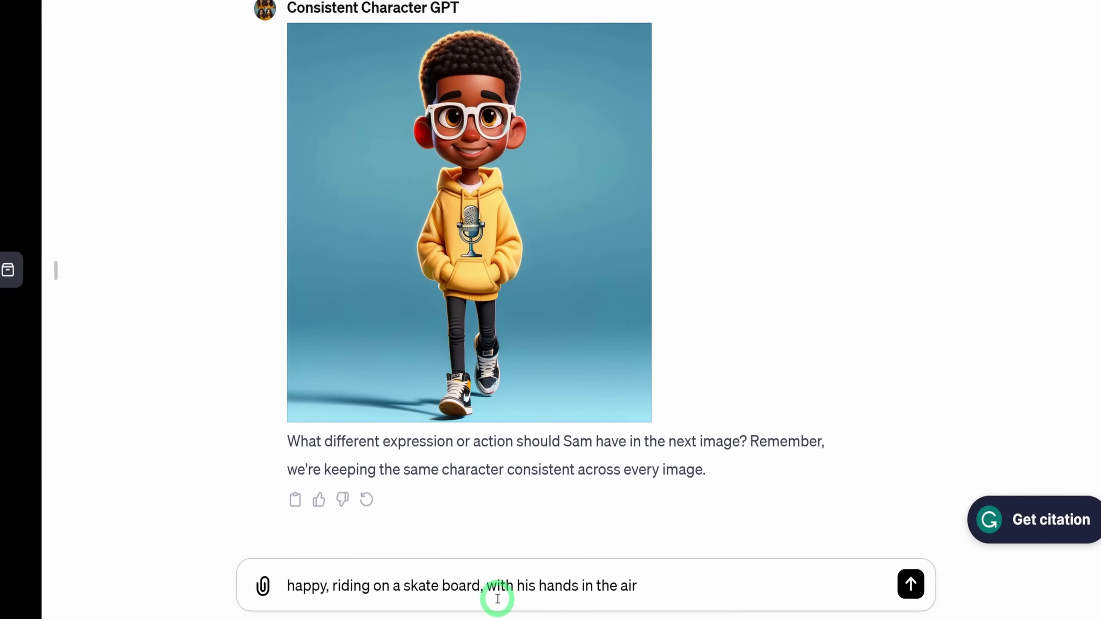
{"action": "left_click", "coordinate": [912, 586]}
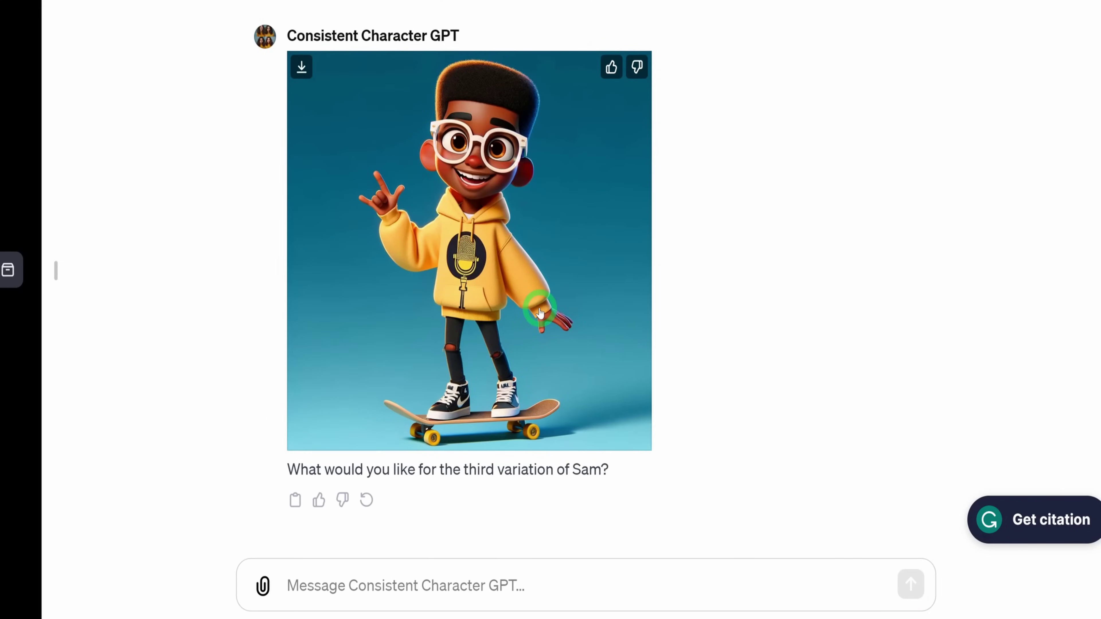
{"action": "left_click", "coordinate": [530, 320]}
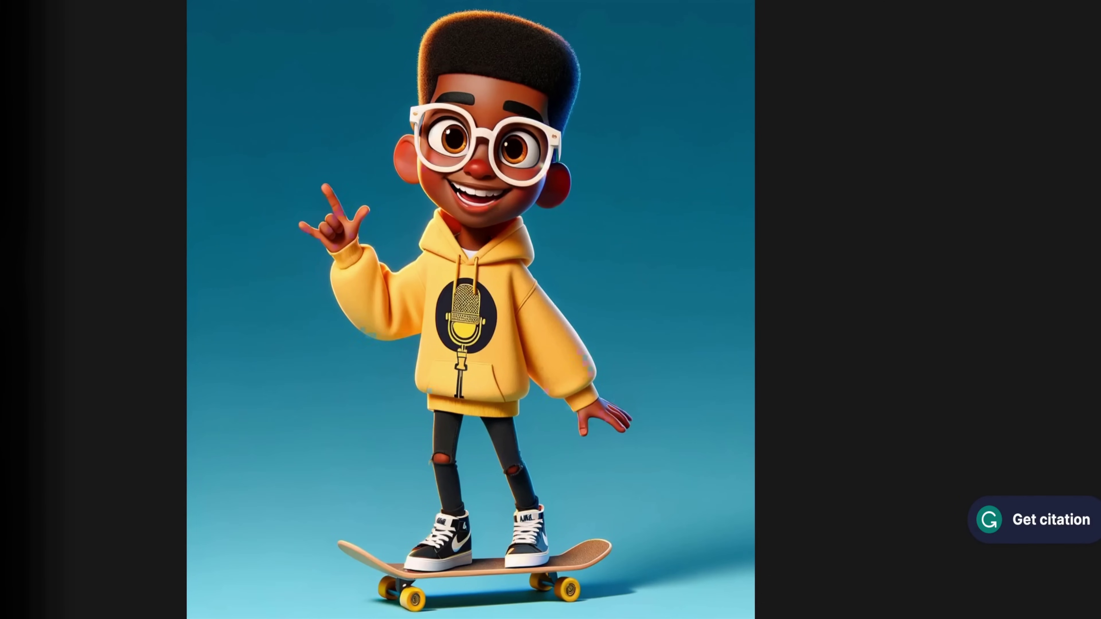
{"action": "key", "text": "Escape"}
Scroll the chat to compare the walking and skateboard images of Sam
{"action": "scroll", "coordinate": [564, 228], "scroll_direction": "up", "scroll_amount": 10}
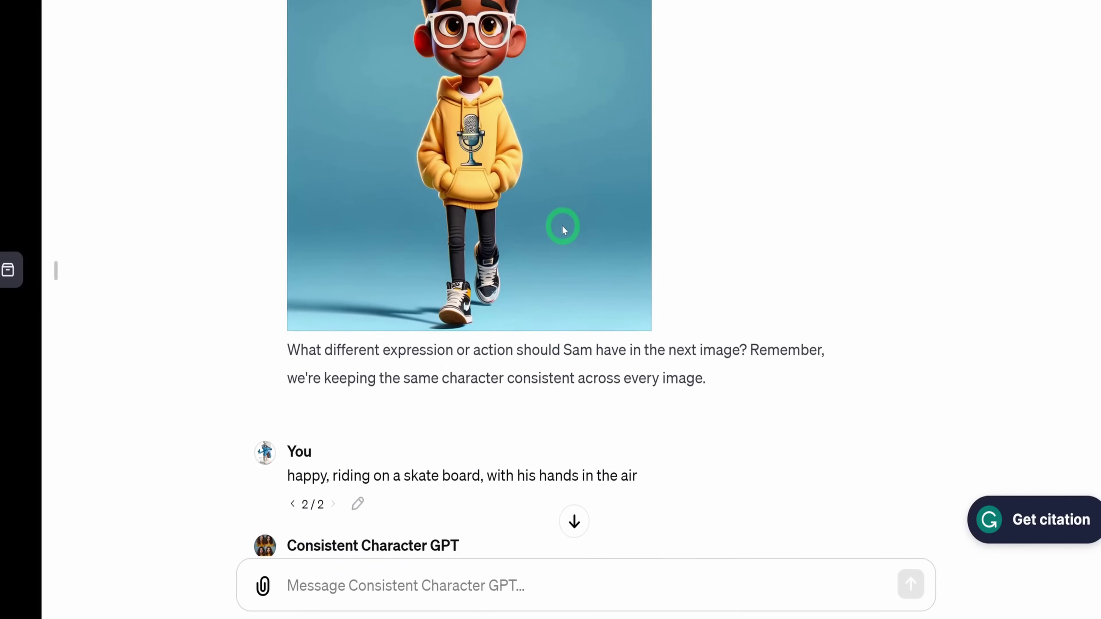
{"action": "scroll", "coordinate": [575, 228], "scroll_direction": "up", "scroll_amount": 3}
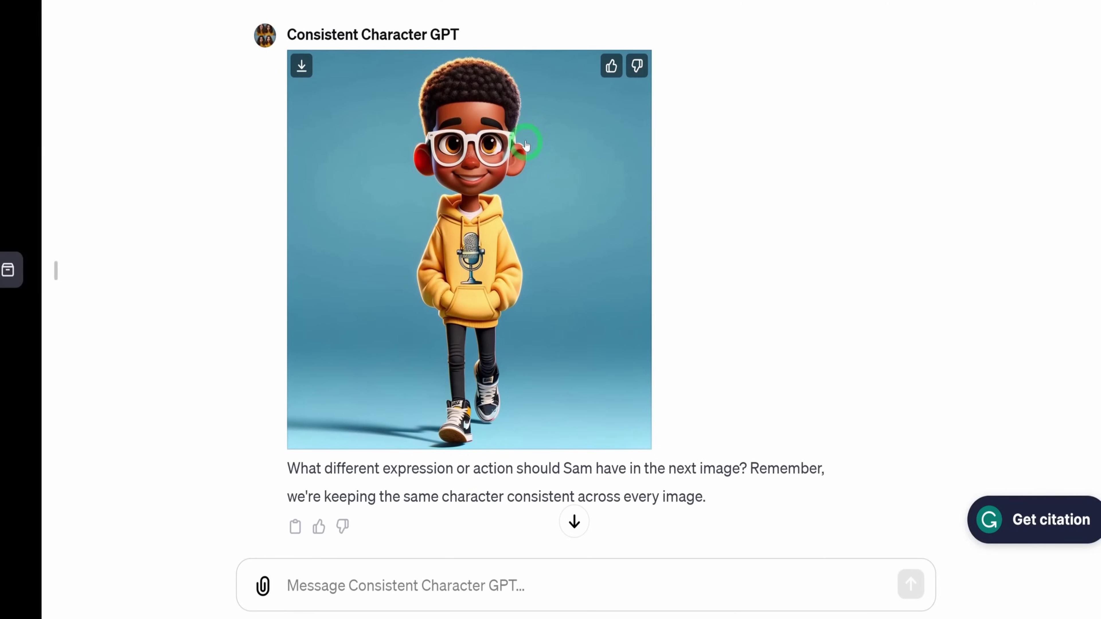
{"action": "scroll", "coordinate": [524, 356], "scroll_direction": "down", "scroll_amount": 14}
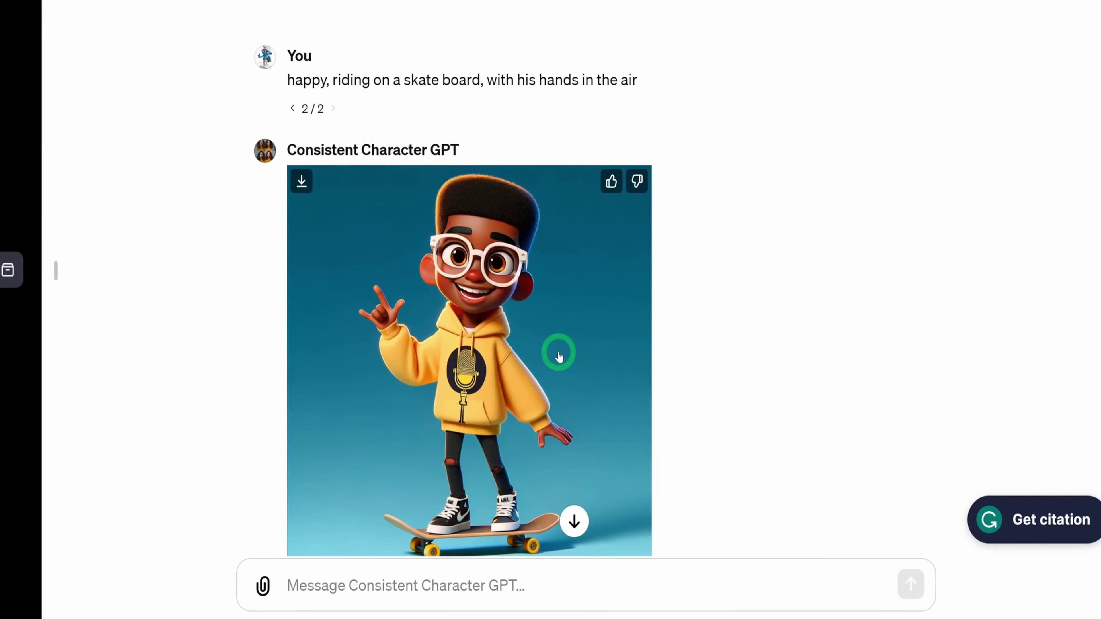
{"action": "scroll", "coordinate": [563, 349], "scroll_direction": "down", "scroll_amount": 1}
{"action": "scroll", "coordinate": [565, 347], "scroll_direction": "up", "scroll_amount": 6}
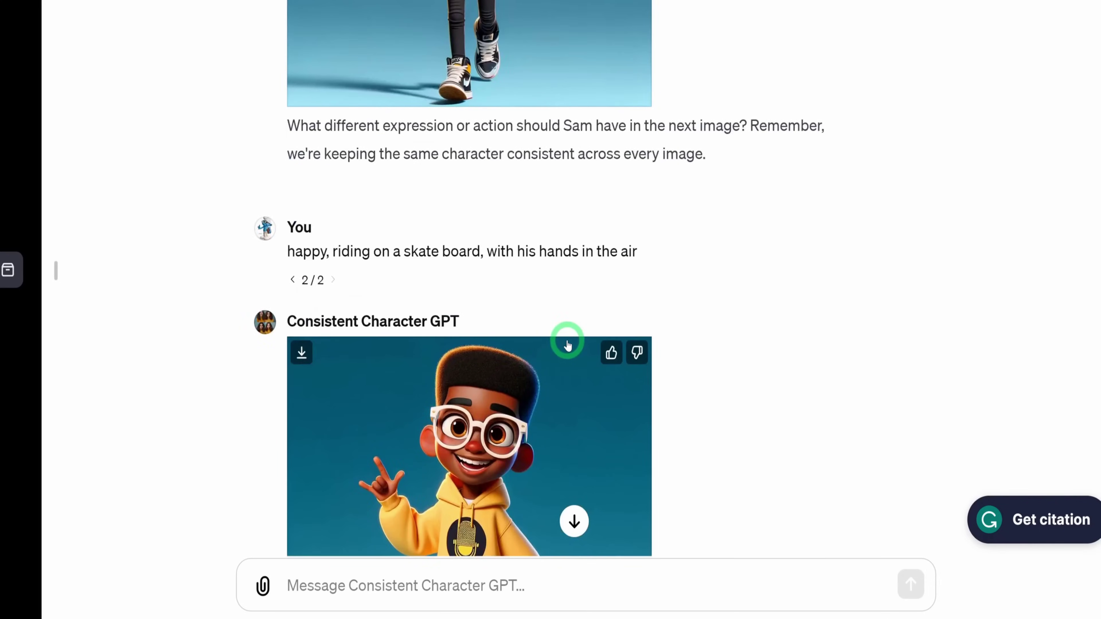
{"action": "scroll", "coordinate": [568, 345], "scroll_direction": "up", "scroll_amount": 9}
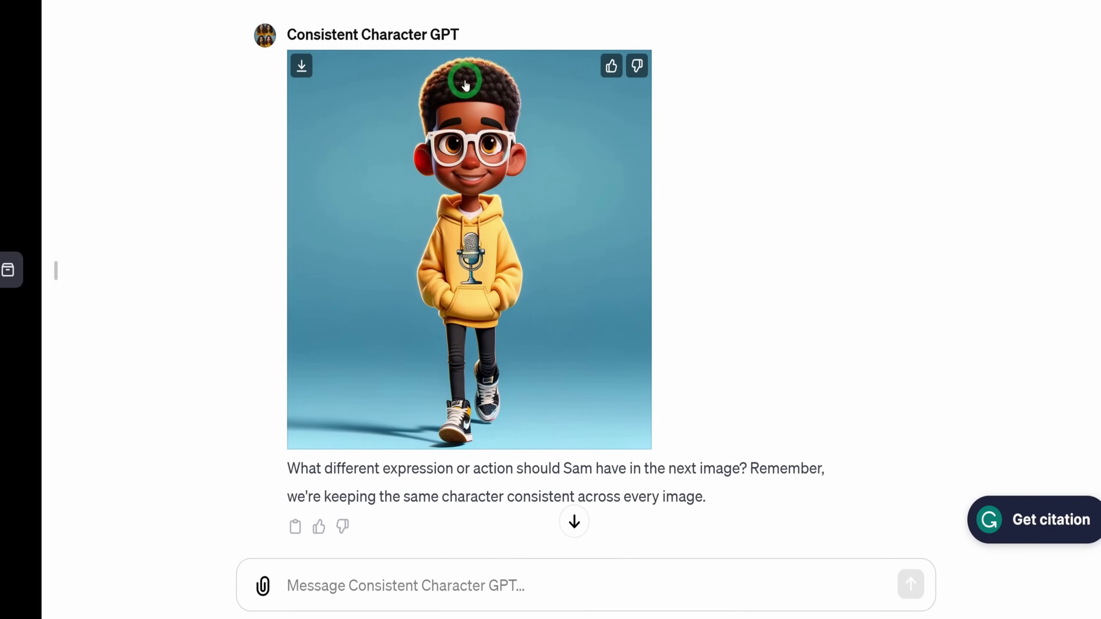
{"action": "scroll", "coordinate": [576, 239], "scroll_direction": "down", "scroll_amount": 15}
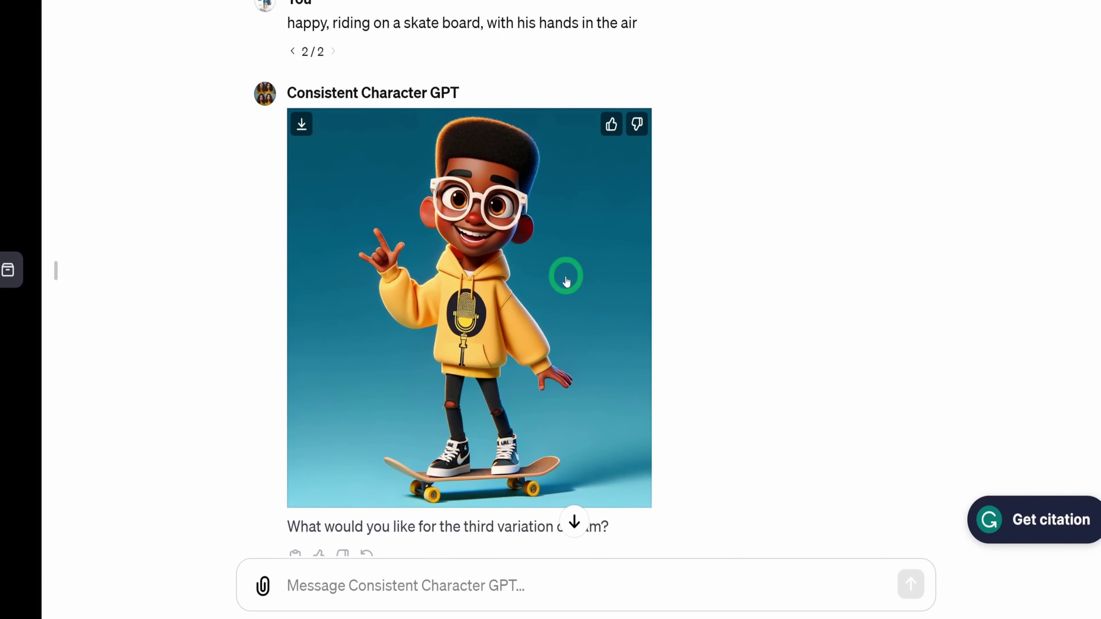
{"action": "scroll", "coordinate": [565, 284], "scroll_direction": "up", "scroll_amount": 10}
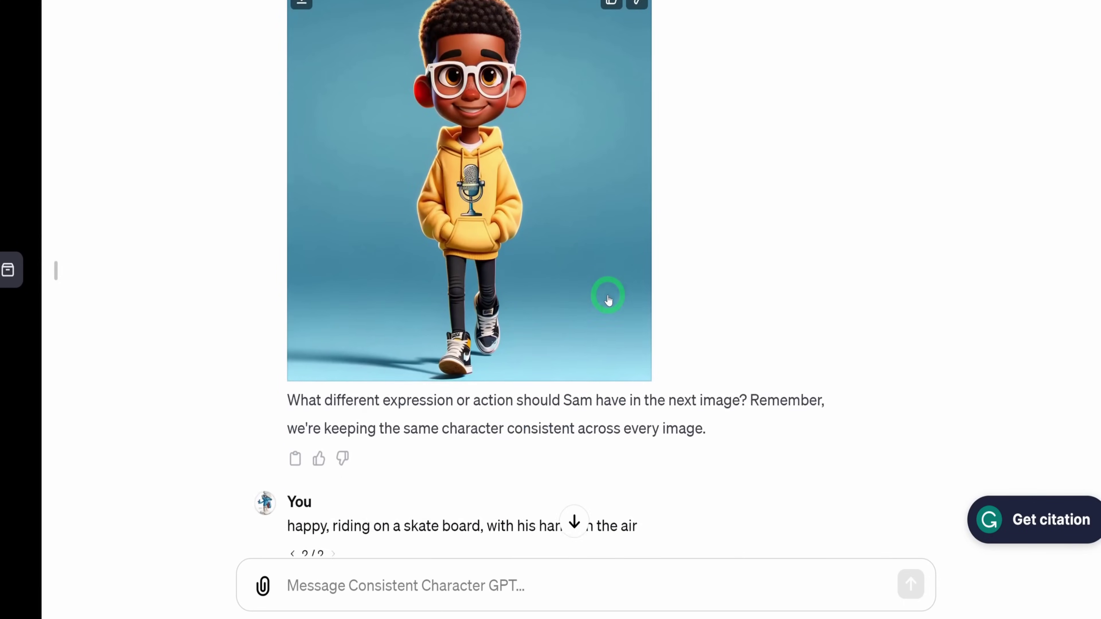
{"action": "scroll", "coordinate": [608, 300], "scroll_direction": "down", "scroll_amount": 10}
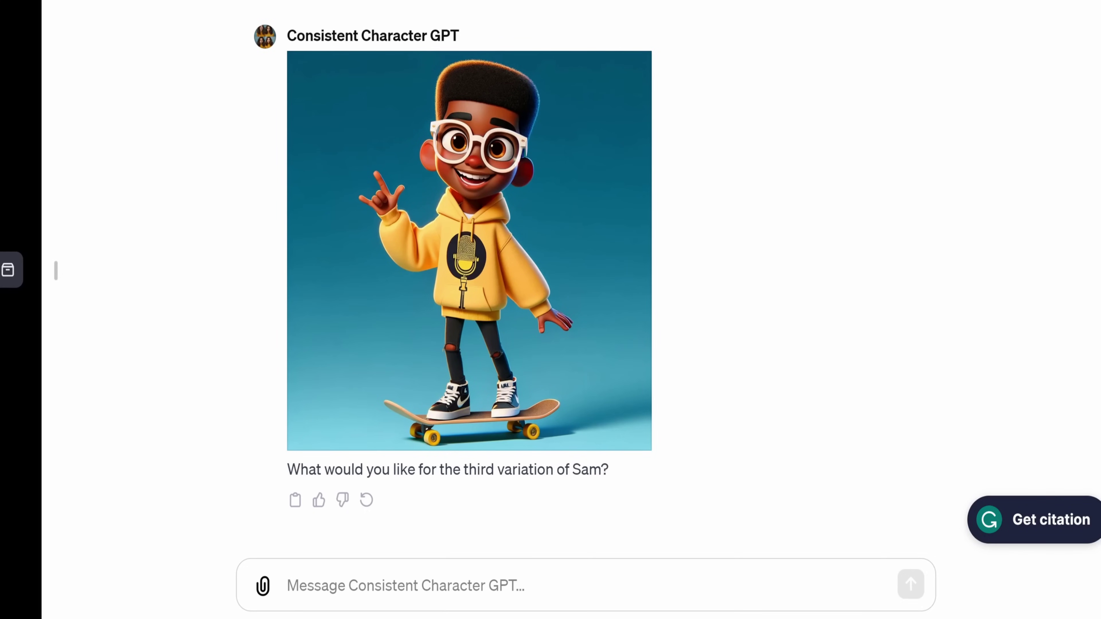
Generate Sam laughing with arms out and review the image full size
{"action": "left_click", "coordinate": [442, 581]}
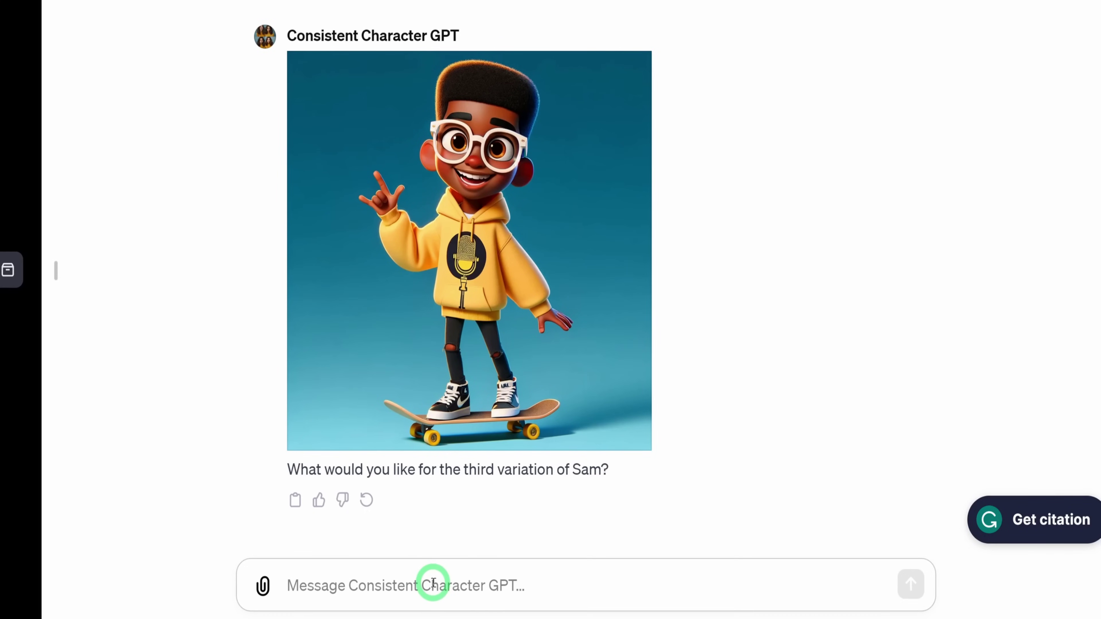
{"action": "type", "text": "laughing and waving his hands during daytime"}
{"action": "left_click", "coordinate": [910, 584]}
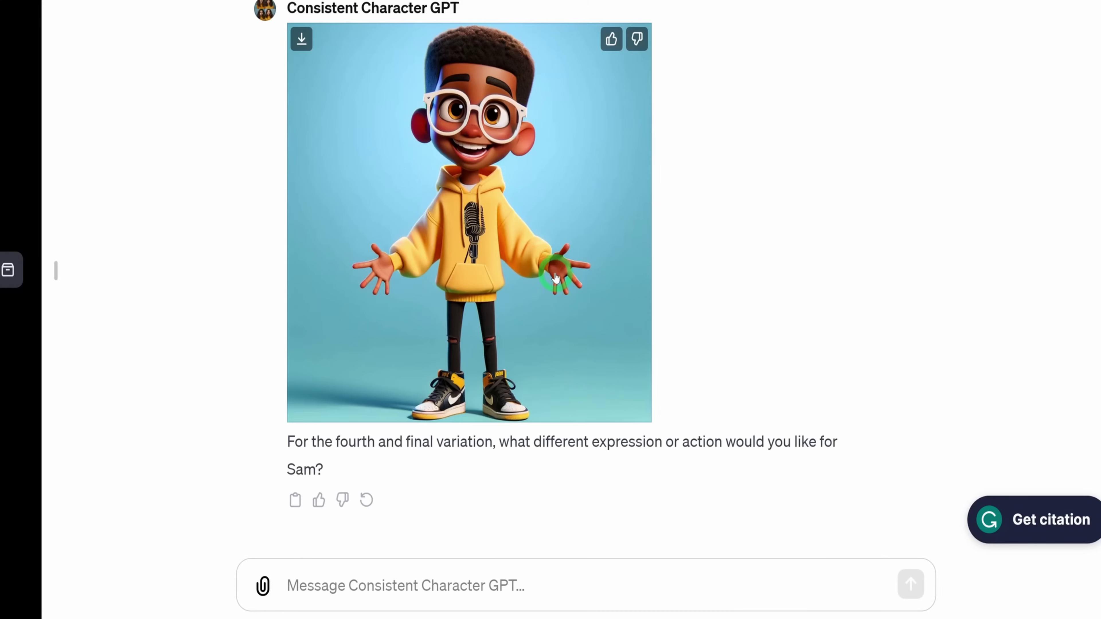
{"action": "left_click", "coordinate": [593, 262]}
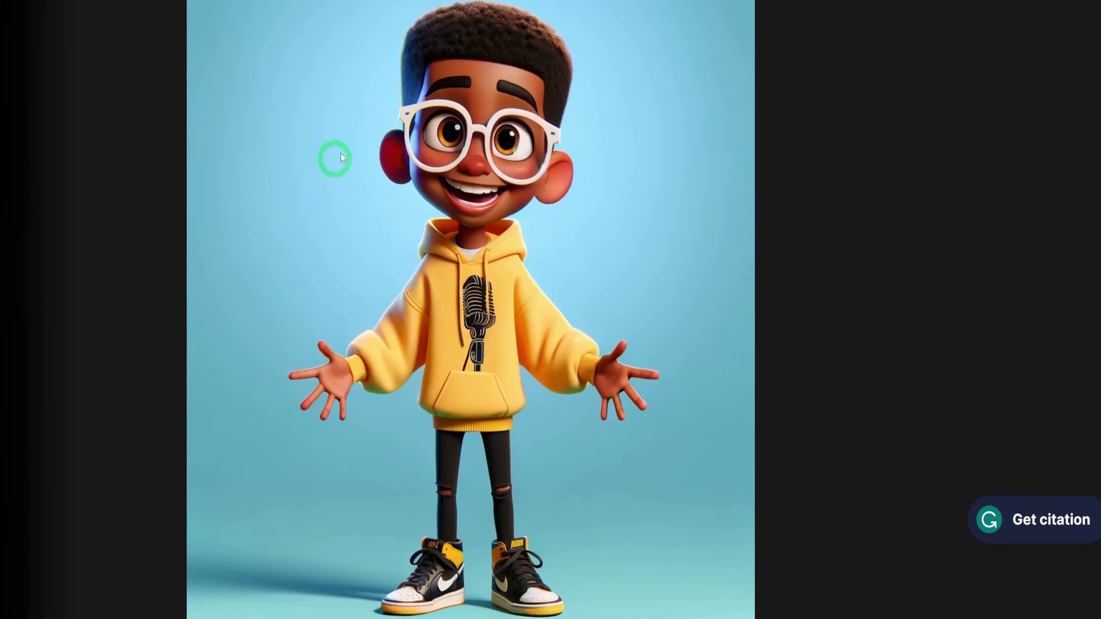
{"action": "key", "text": "Escape"}
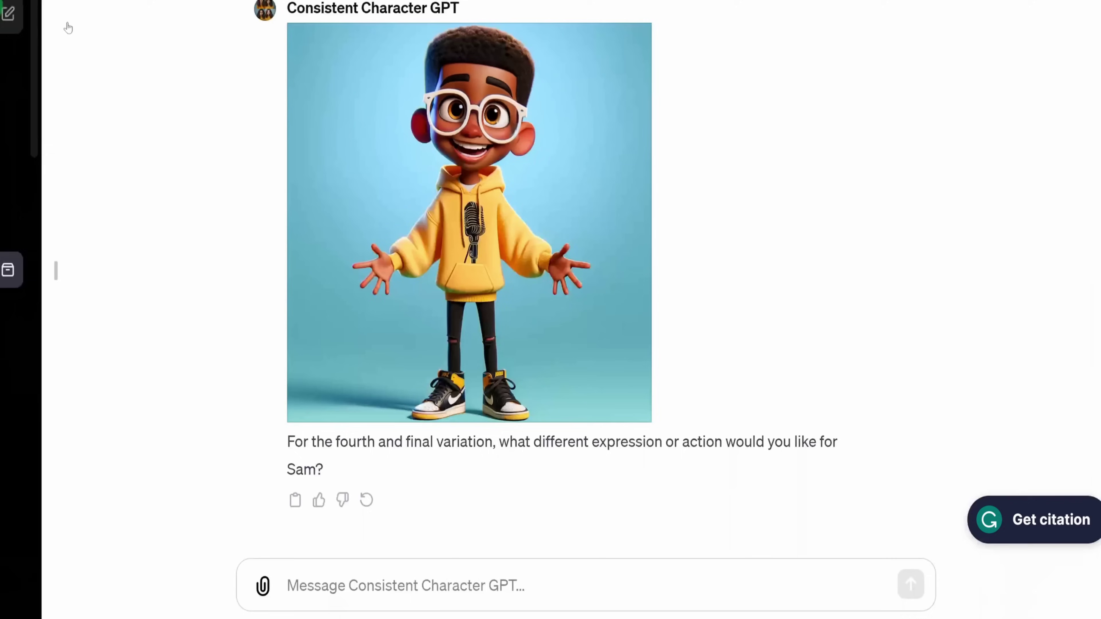
{"action": "scroll", "coordinate": [717, 217], "scroll_direction": "up", "scroll_amount": 3}
{"action": "scroll", "coordinate": [717, 245], "scroll_direction": "down", "scroll_amount": 2}
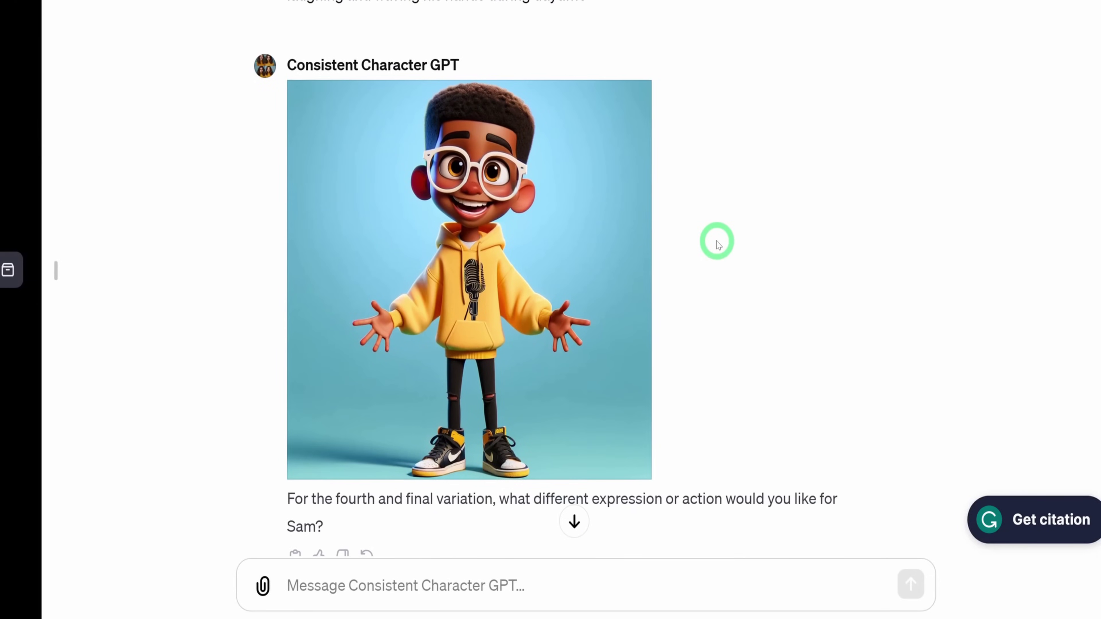
{"action": "scroll", "coordinate": [706, 255], "scroll_direction": "up", "scroll_amount": 6}
{"action": "scroll", "coordinate": [707, 262], "scroll_direction": "up", "scroll_amount": 4}
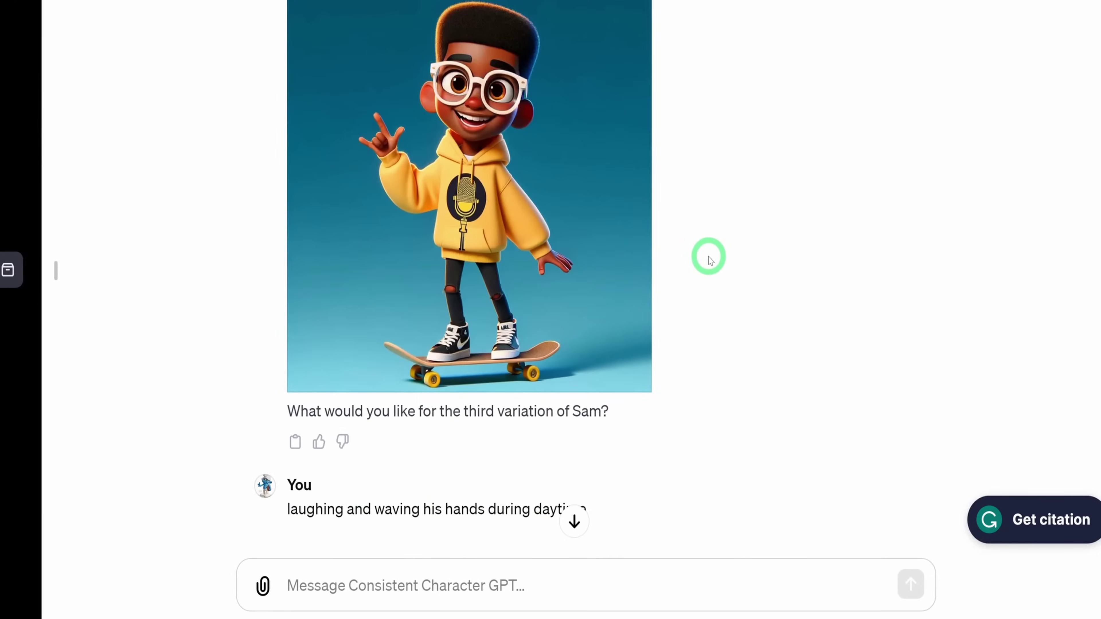
{"action": "scroll", "coordinate": [708, 260], "scroll_direction": "down", "scroll_amount": 8}
{"action": "scroll", "coordinate": [712, 260], "scroll_direction": "down", "scroll_amount": 3}
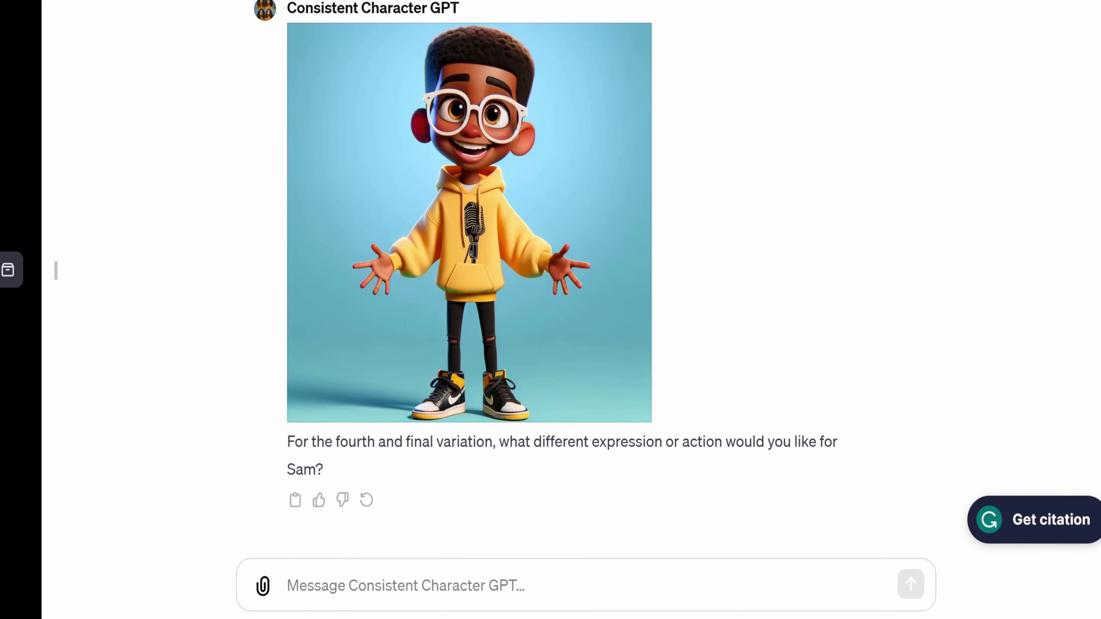
Send the prompt edited to 'surprised face,' and enlarge the hand-on-head Sam image
{"action": "left_click", "coordinate": [427, 589]}
{"action": "type", "text": "sam with surprised with his mouth open and his hand on his head, day time"}
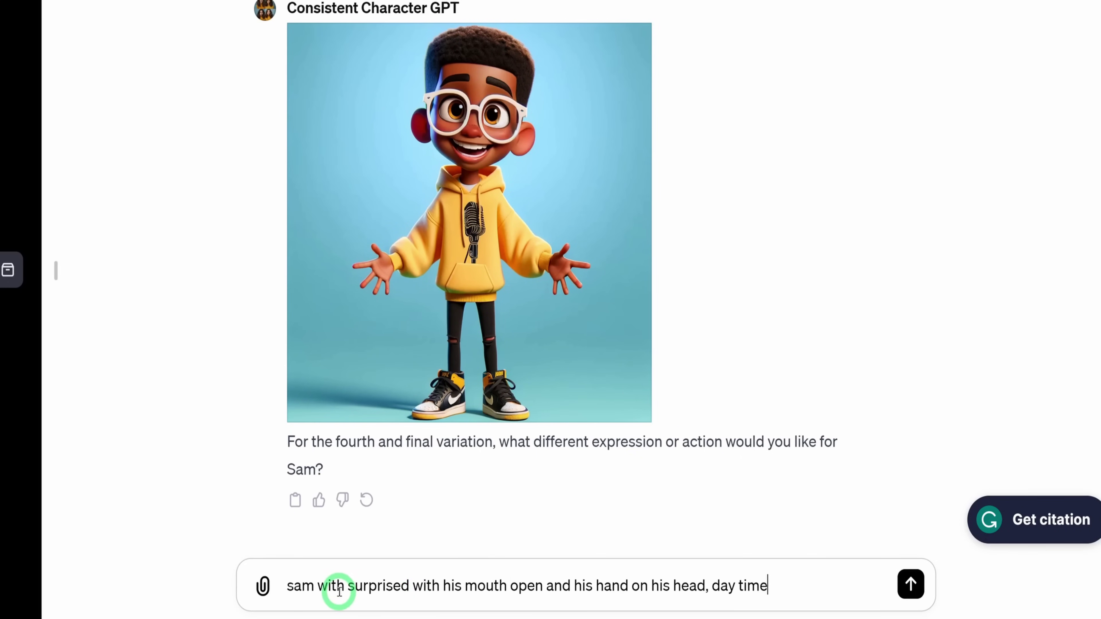
{"action": "left_click", "coordinate": [409, 587]}
{"action": "type", "text": "face"}
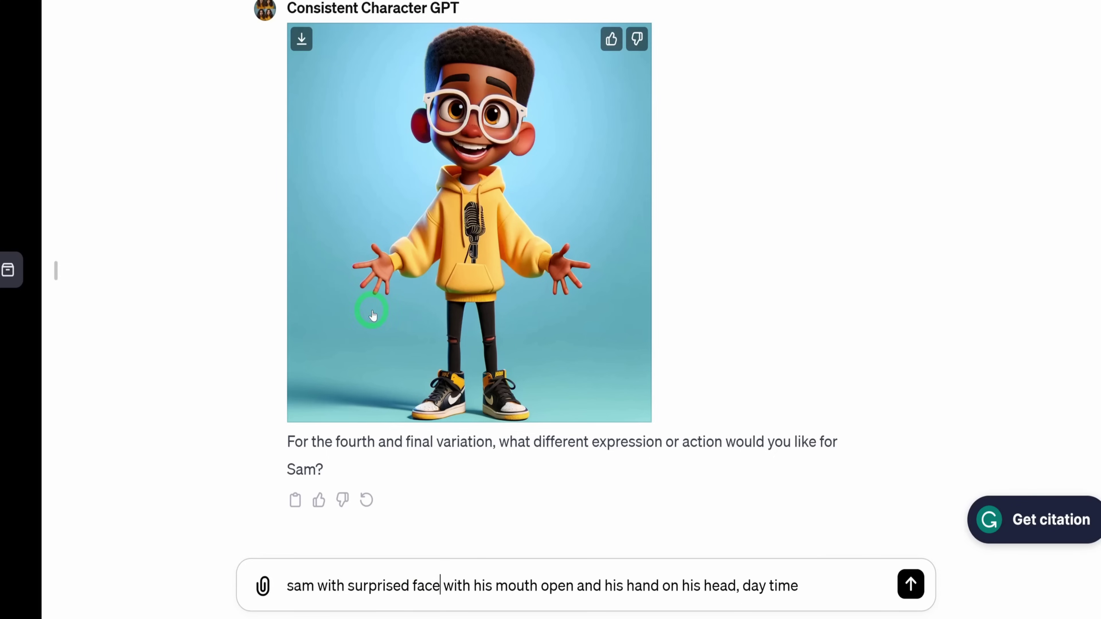
{"action": "type", "text": ","}
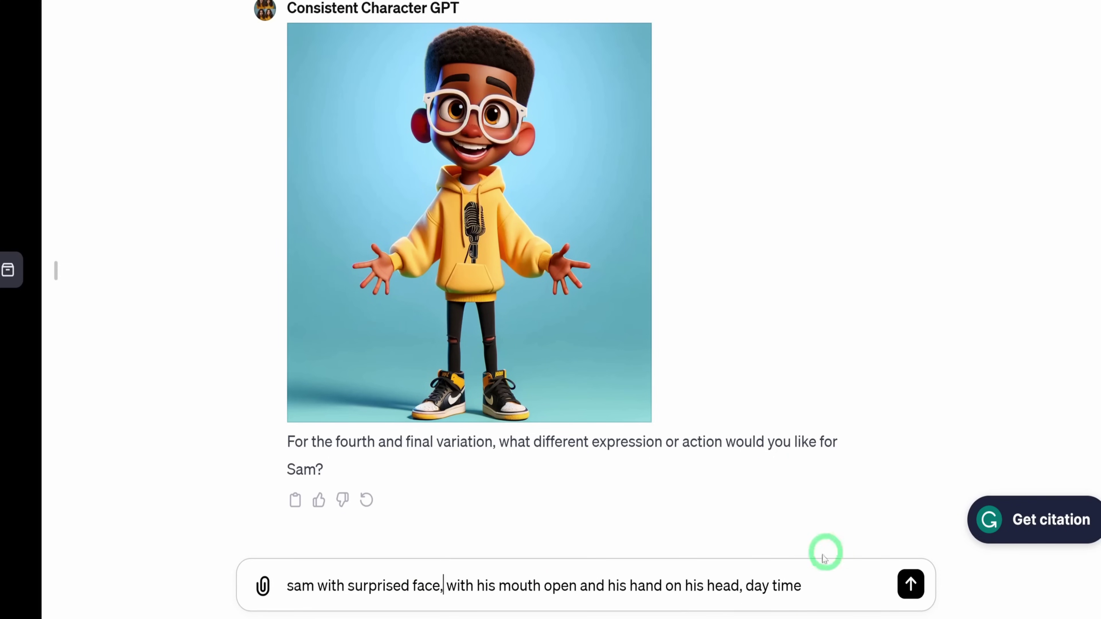
{"action": "left_click", "coordinate": [914, 586]}
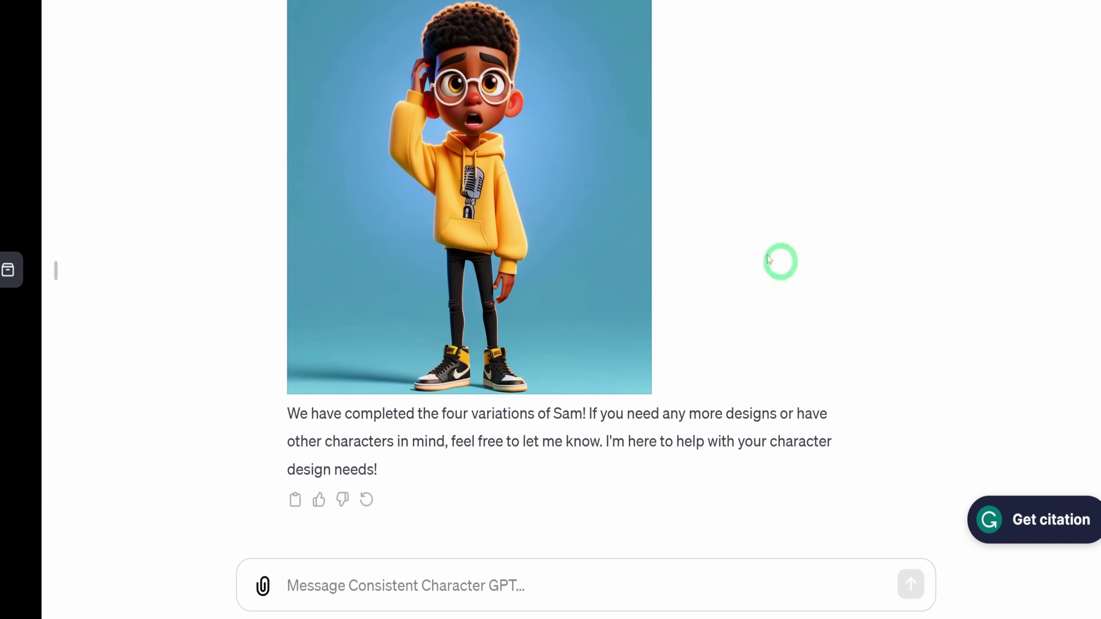
{"action": "left_click", "coordinate": [546, 193]}
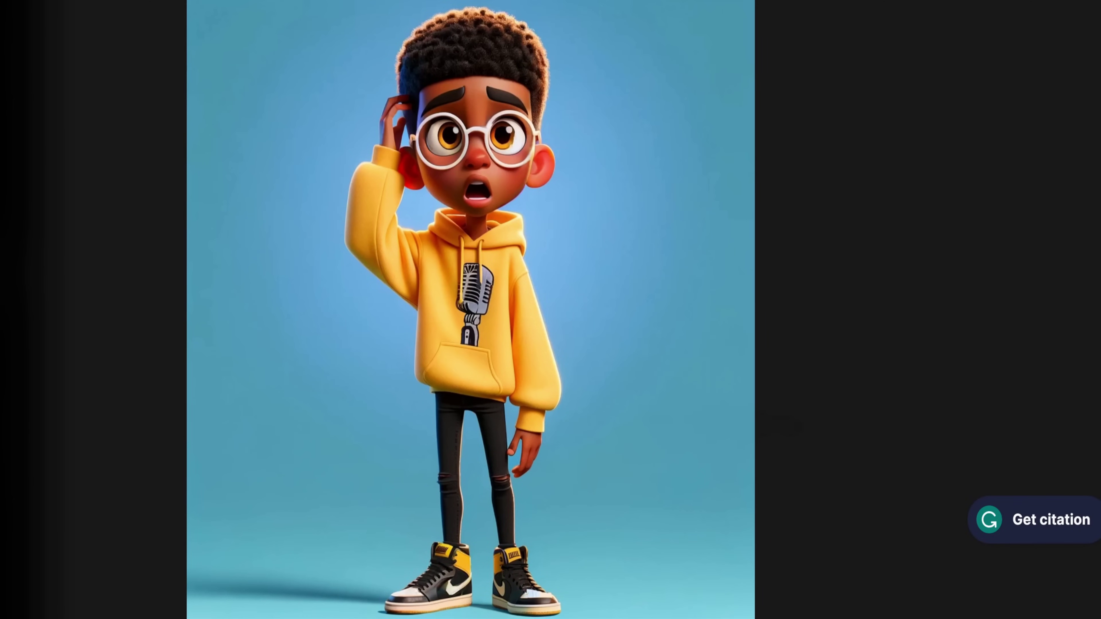
Scroll through the conversation reviewing all four Sam variations, ending at the surprised image
{"action": "key", "text": "Escape"}
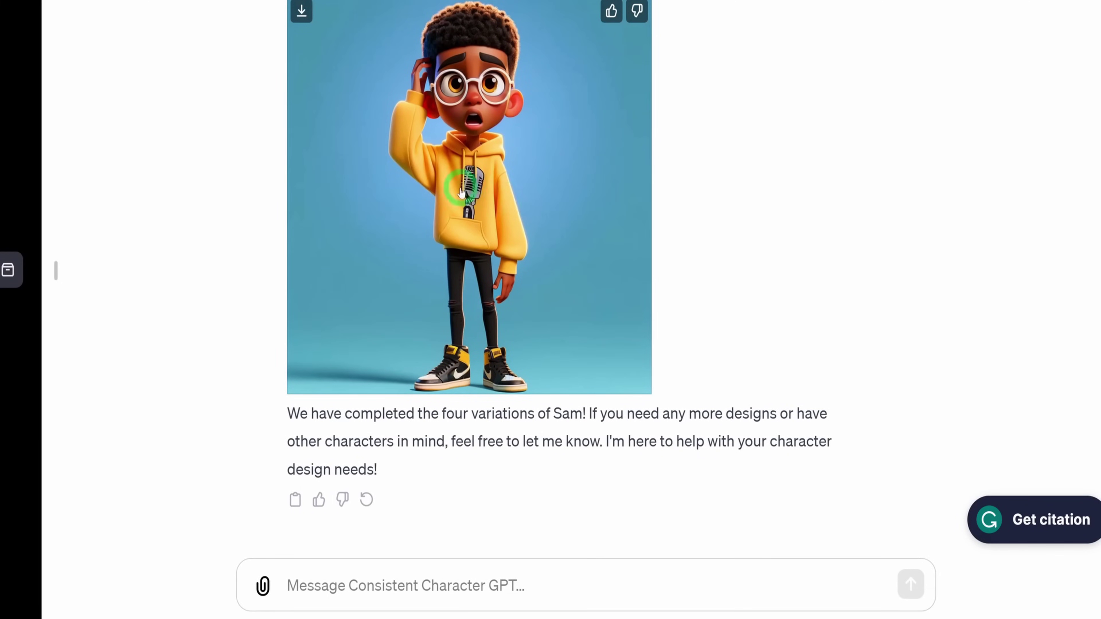
{"action": "scroll", "coordinate": [774, 228], "scroll_direction": "up", "scroll_amount": 15}
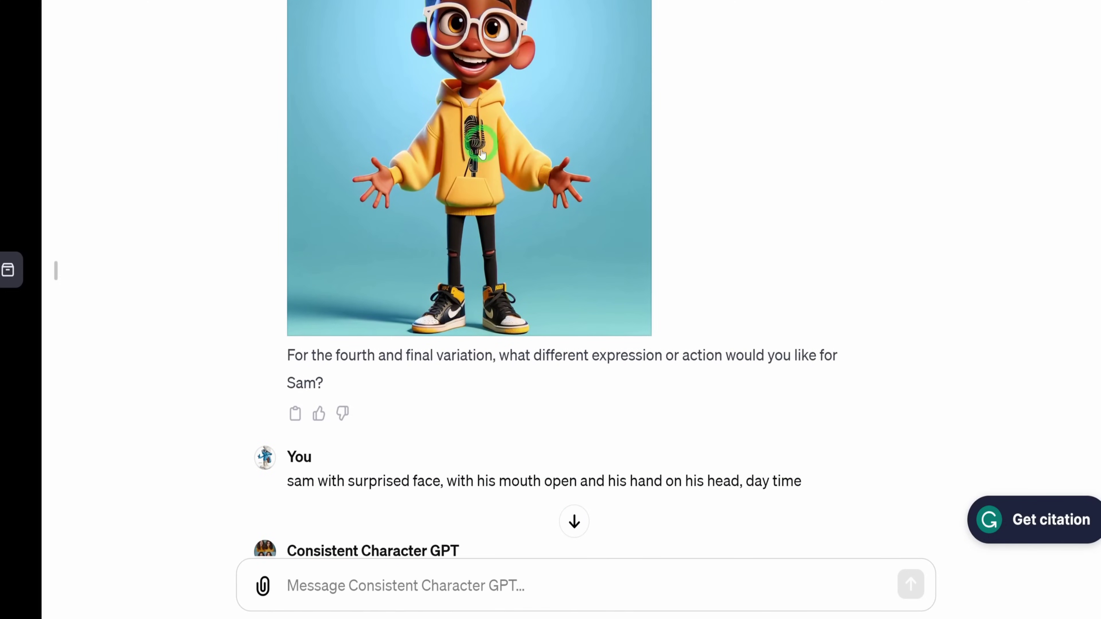
{"action": "scroll", "coordinate": [575, 236], "scroll_direction": "down", "scroll_amount": 9}
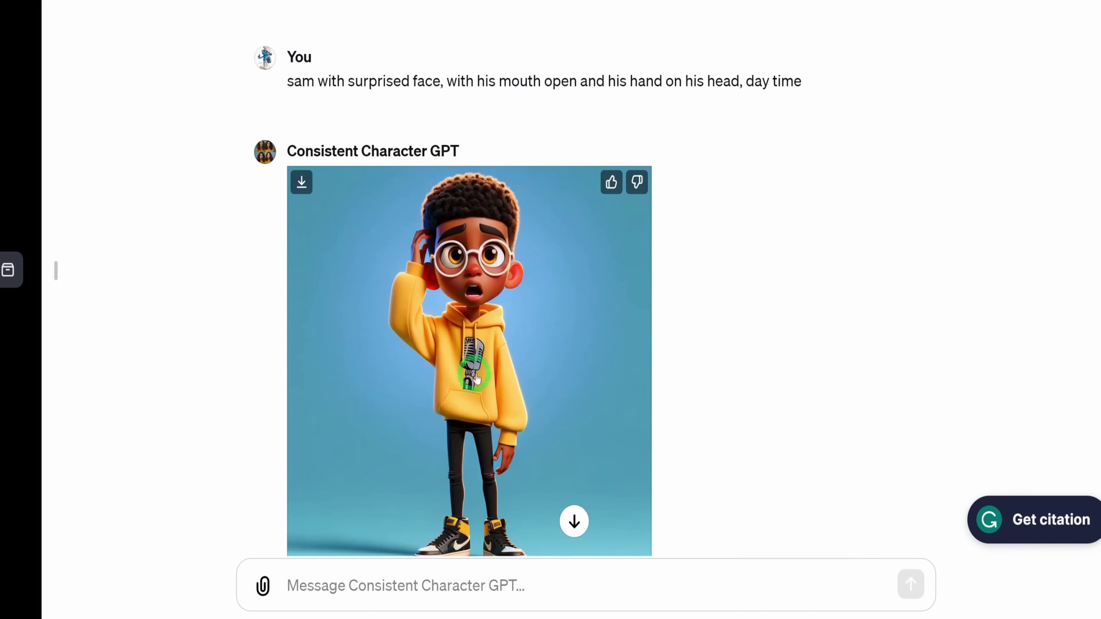
{"action": "scroll", "coordinate": [798, 364], "scroll_direction": "up", "scroll_amount": 15}
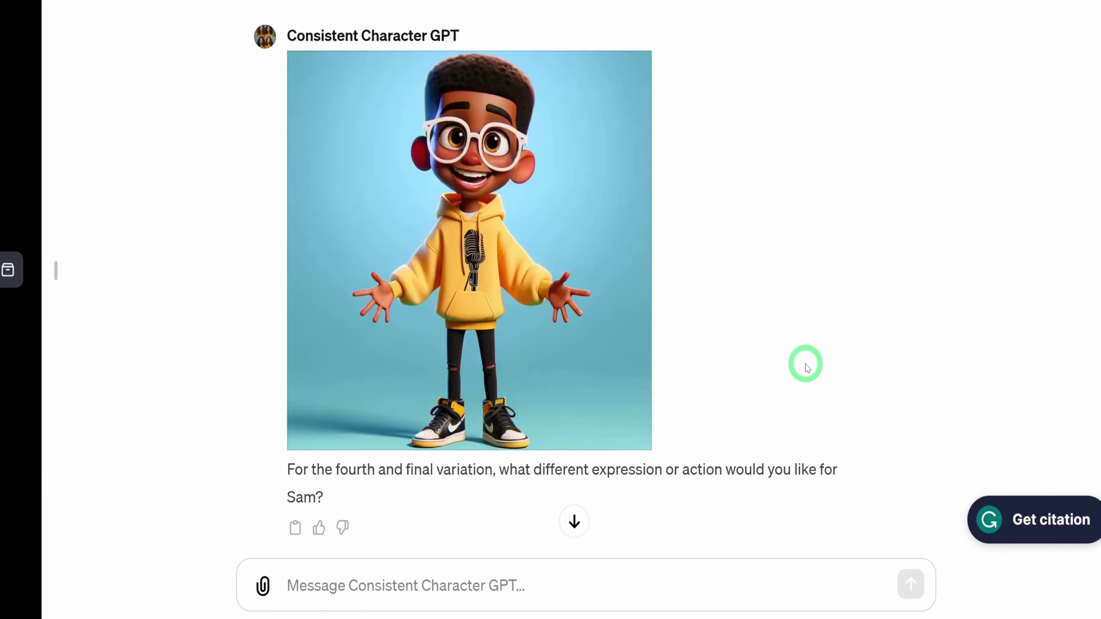
{"action": "scroll", "coordinate": [806, 364], "scroll_direction": "up", "scroll_amount": 5}
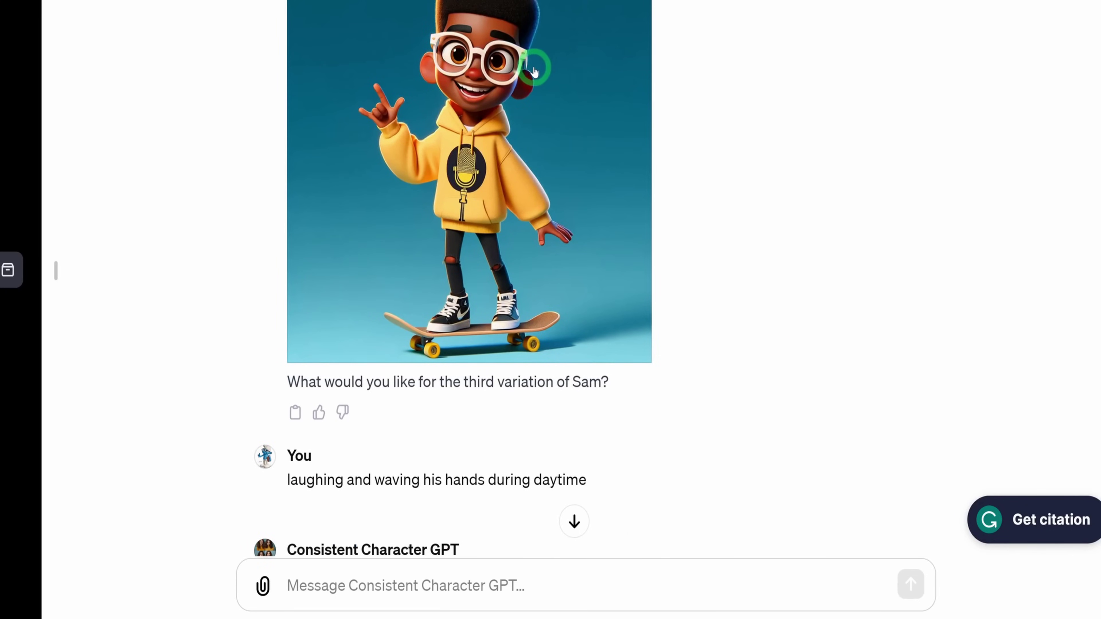
{"action": "scroll", "coordinate": [592, 251], "scroll_direction": "down", "scroll_amount": 7}
{"action": "scroll", "coordinate": [511, 253], "scroll_direction": "down", "scroll_amount": 3}
{"action": "scroll", "coordinate": [512, 246], "scroll_direction": "down", "scroll_amount": 9}
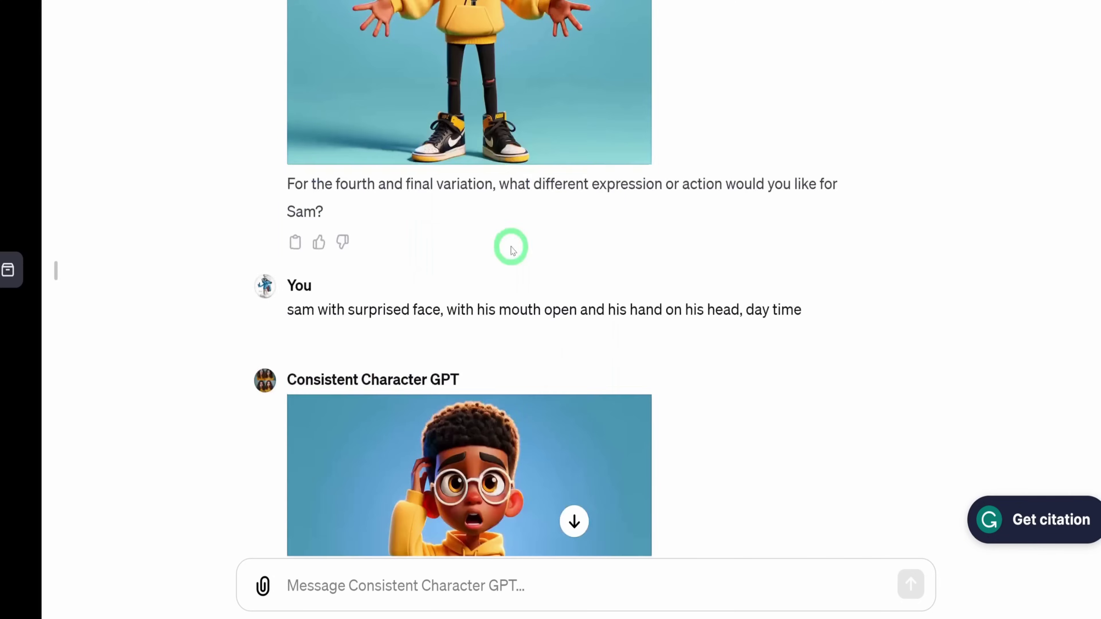
{"action": "scroll", "coordinate": [477, 312], "scroll_direction": "down", "scroll_amount": 5}
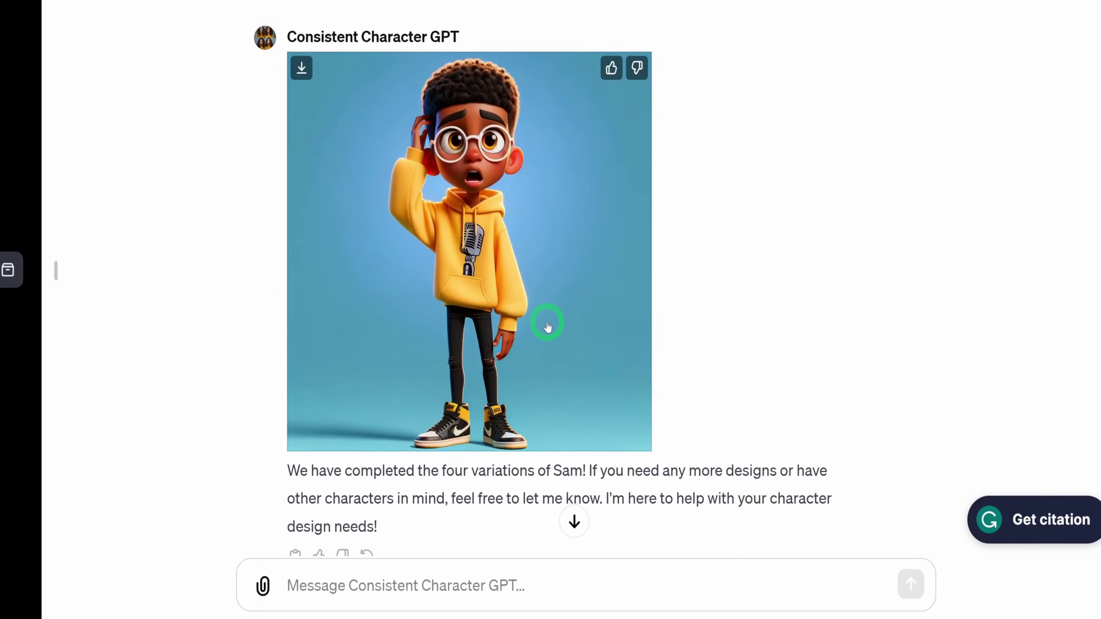
{"action": "scroll", "coordinate": [548, 326], "scroll_direction": "up", "scroll_amount": 2}
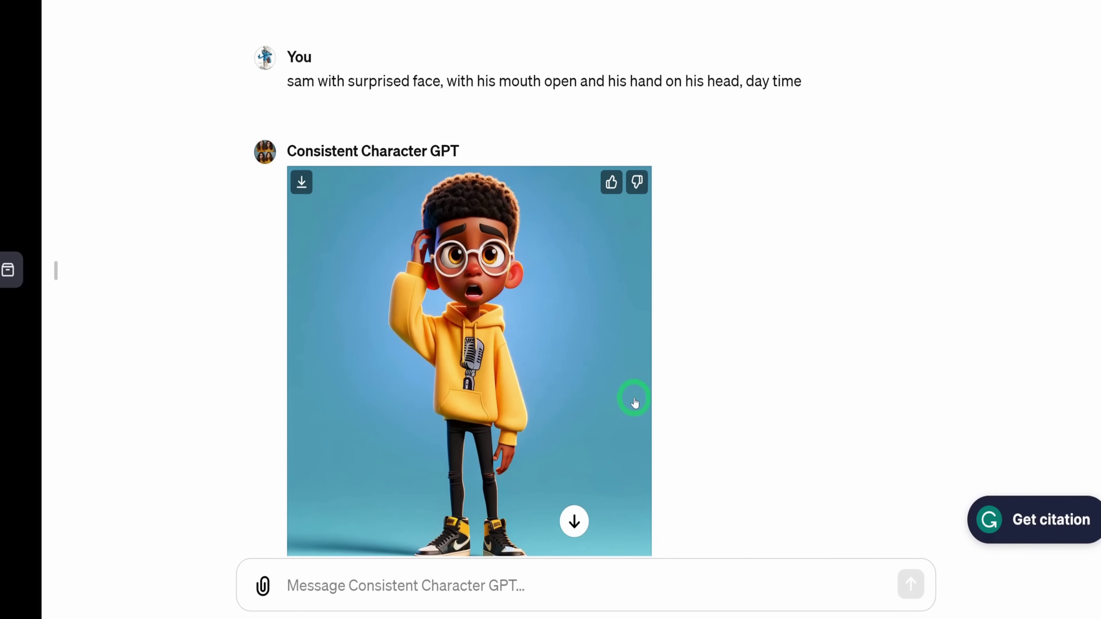
{"action": "scroll", "coordinate": [767, 396], "scroll_direction": "up", "scroll_amount": 20}
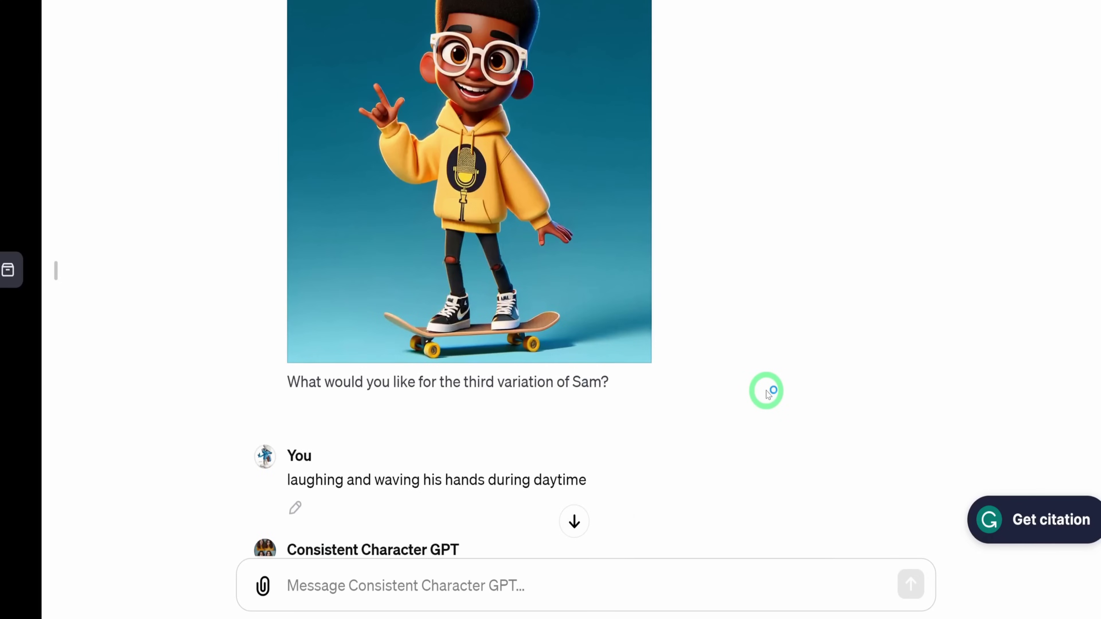
{"action": "scroll", "coordinate": [766, 395], "scroll_direction": "up", "scroll_amount": 12}
{"action": "scroll", "coordinate": [770, 398], "scroll_direction": "down", "scroll_amount": 6}
{"action": "scroll", "coordinate": [771, 399], "scroll_direction": "down", "scroll_amount": 20}
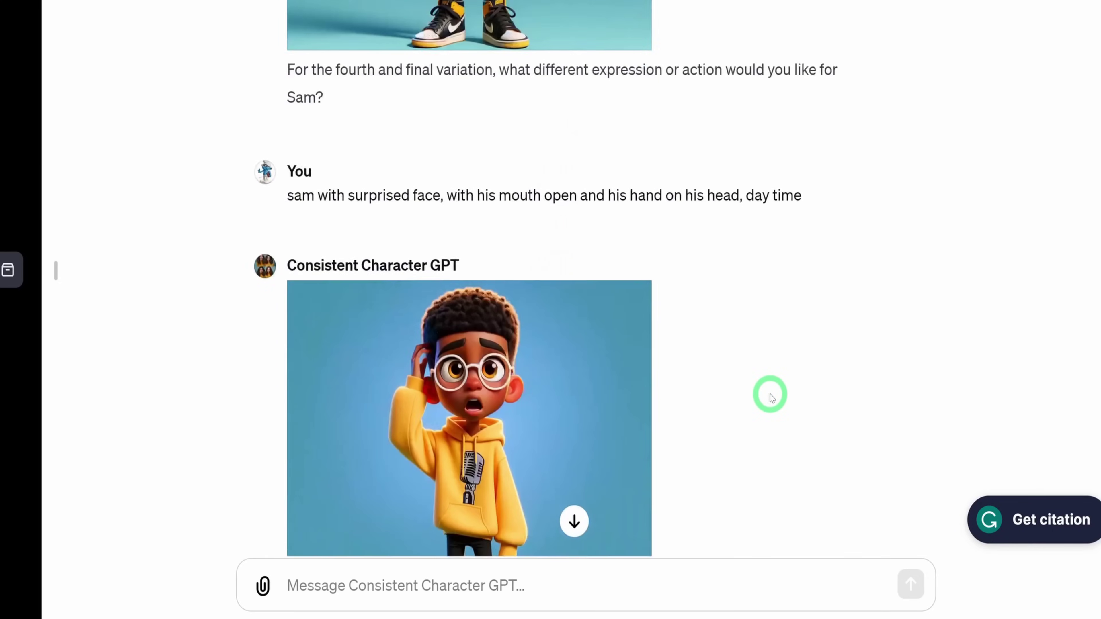
{"action": "scroll", "coordinate": [771, 398], "scroll_direction": "down", "scroll_amount": 5}
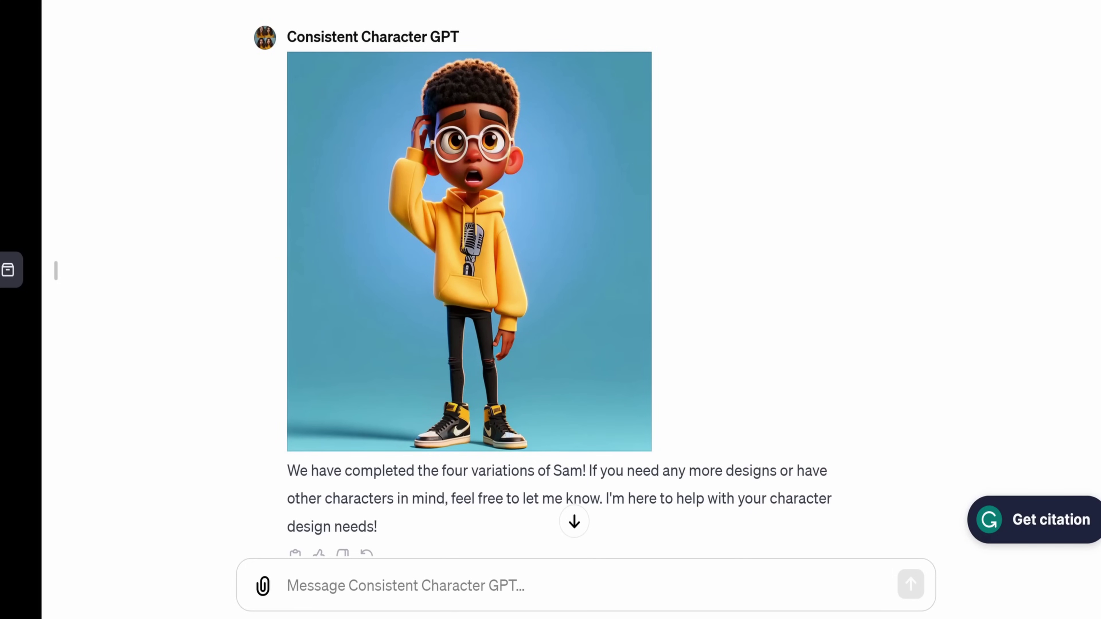
Send the whistling, walking-with-swag side-view prompt and confirm with yes
{"action": "left_click", "coordinate": [399, 584]}
{"action": "type", "text": "whistling and working forward with a swag, side view, daytime"}
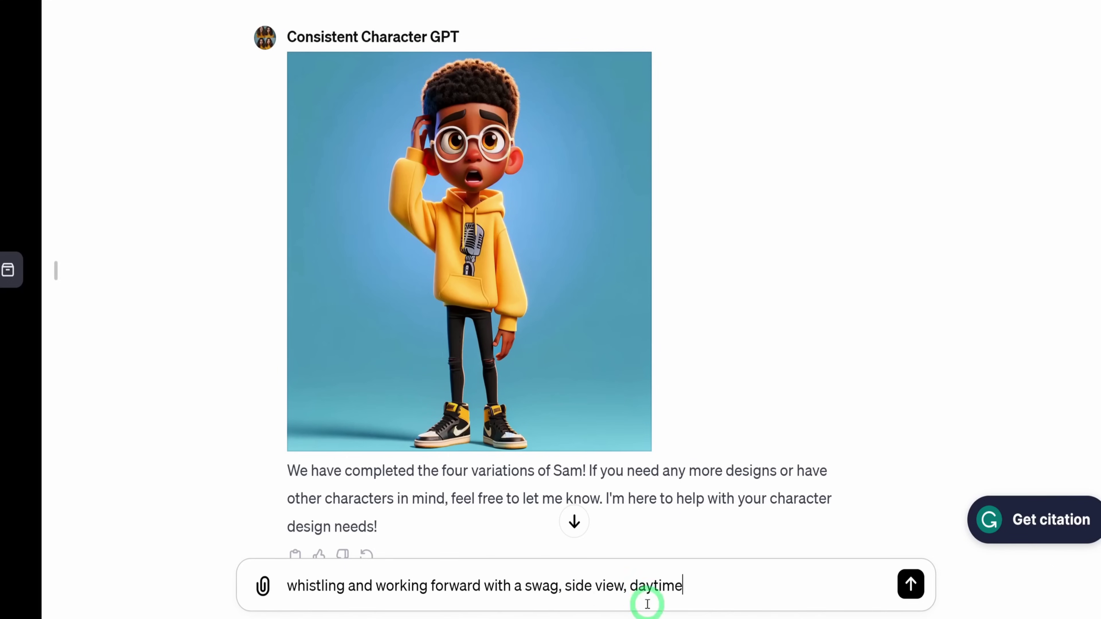
{"action": "left_click", "coordinate": [911, 584]}
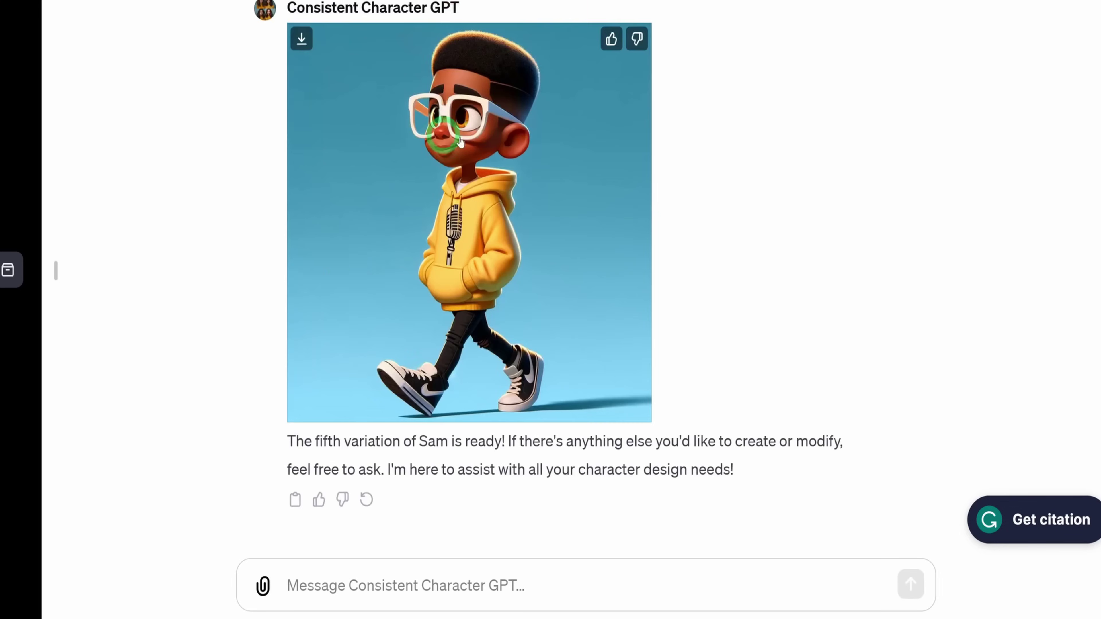
{"action": "left_click", "coordinate": [775, 365]}
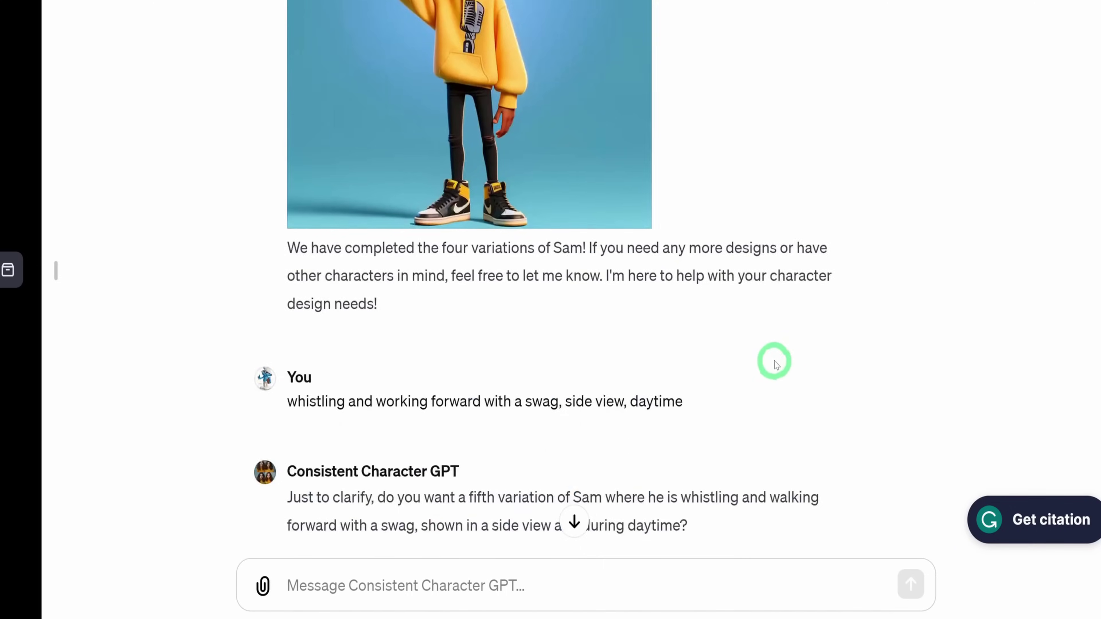
Check the hands-in-pockets walking image and paste the park version of the prompt
{"action": "scroll", "coordinate": [776, 364], "scroll_direction": "up", "scroll_amount": 20}
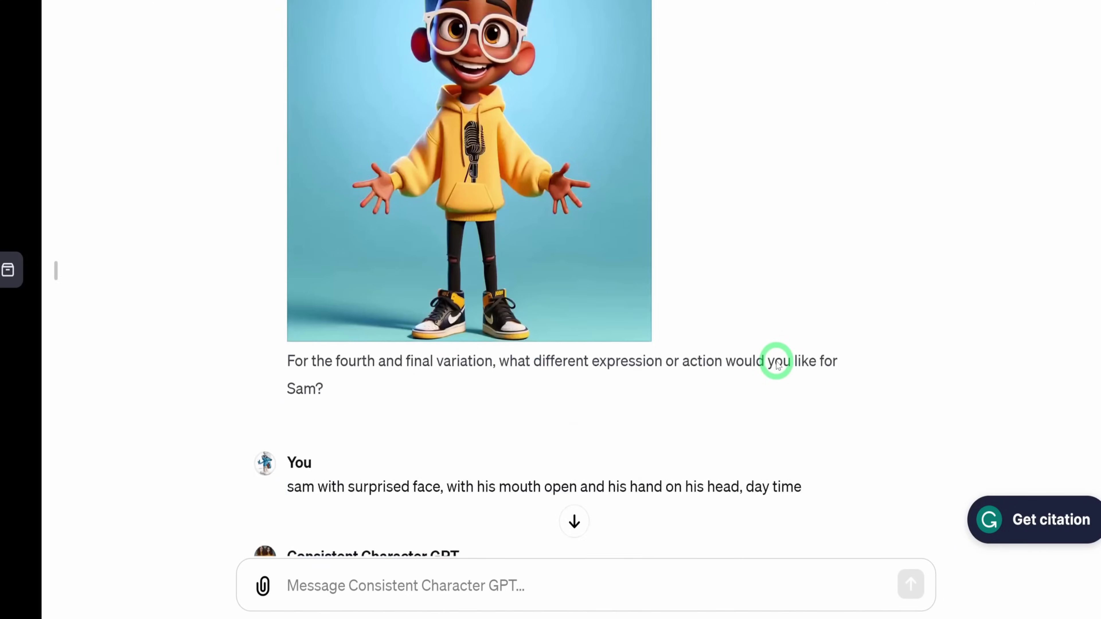
{"action": "scroll", "coordinate": [778, 366], "scroll_direction": "up", "scroll_amount": 10}
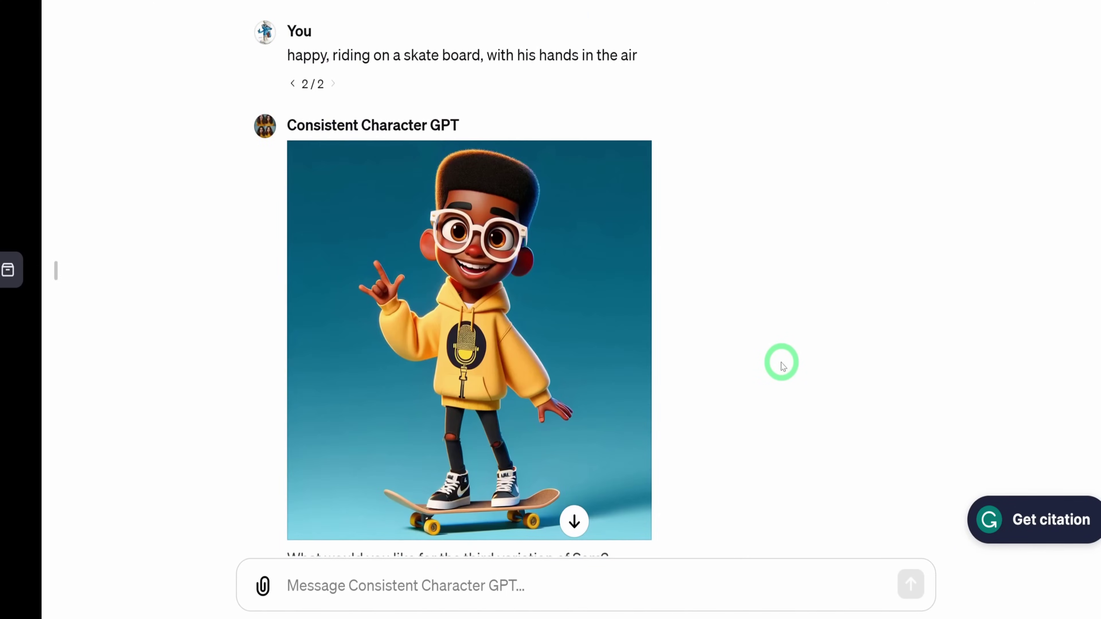
{"action": "scroll", "coordinate": [780, 366], "scroll_direction": "down", "scroll_amount": 20}
{"action": "scroll", "coordinate": [783, 368], "scroll_direction": "down", "scroll_amount": 20}
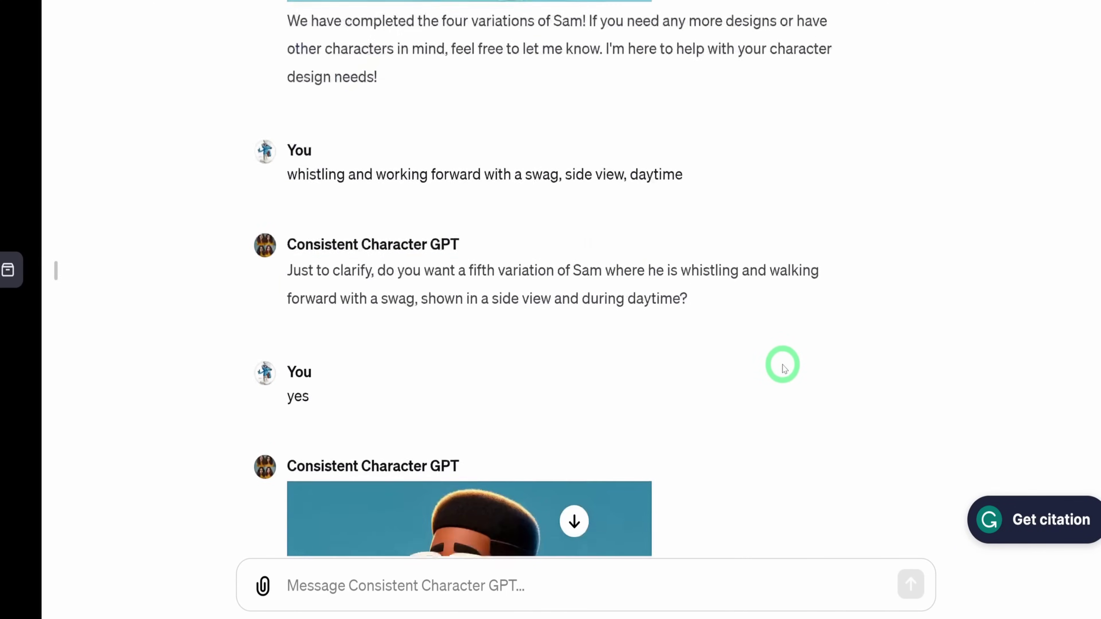
{"action": "mouse_move", "coordinate": [605, 219]}
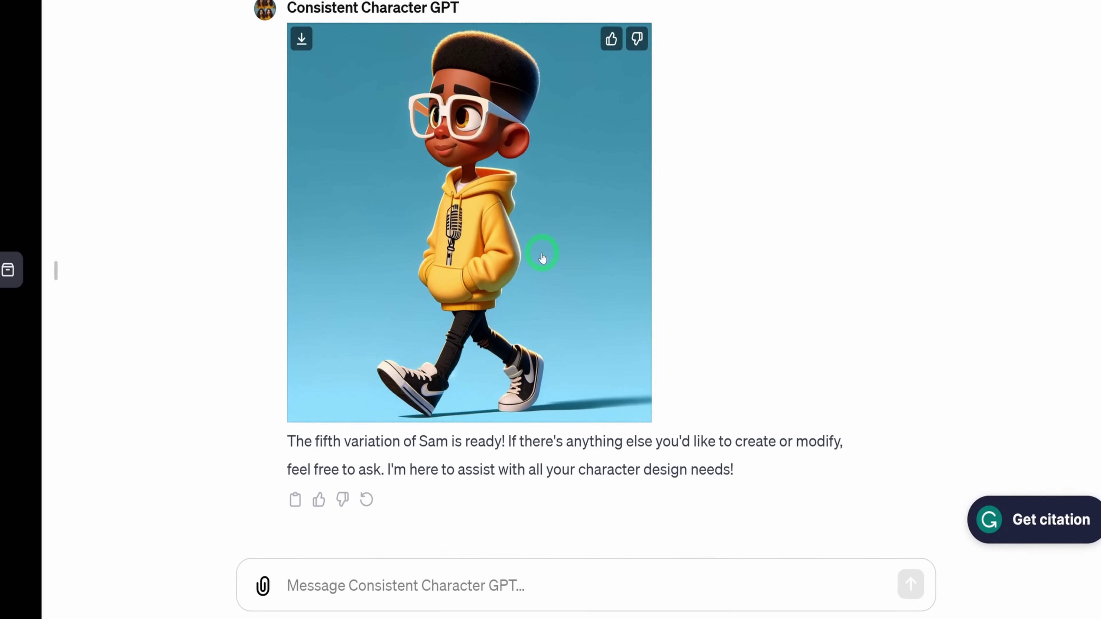
{"action": "type", "text": "whistling and working forward with a swag, side view, daytime in a park"}
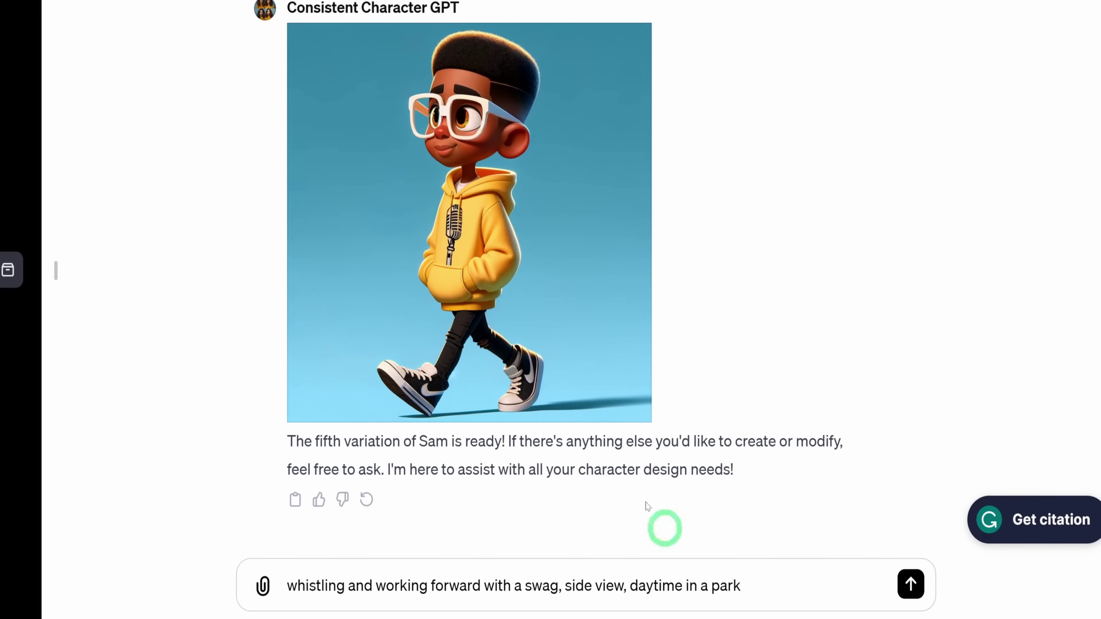
Send the park prompt, view the wide park image, then the skating-rink dancing image
{"action": "mouse_move", "coordinate": [538, 213]}
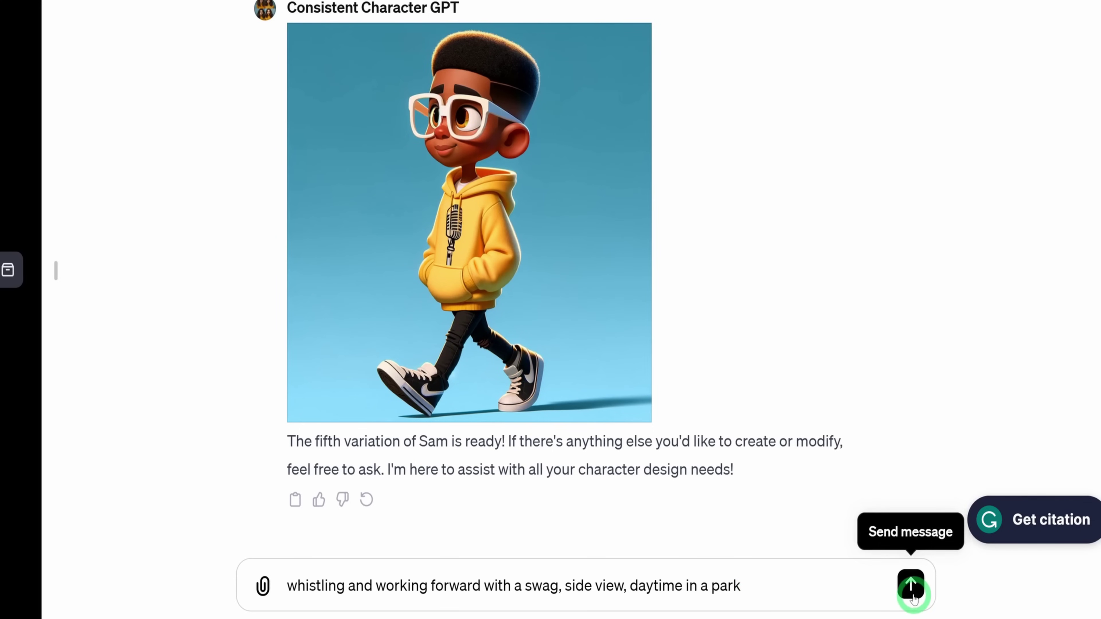
{"action": "left_click", "coordinate": [910, 584]}
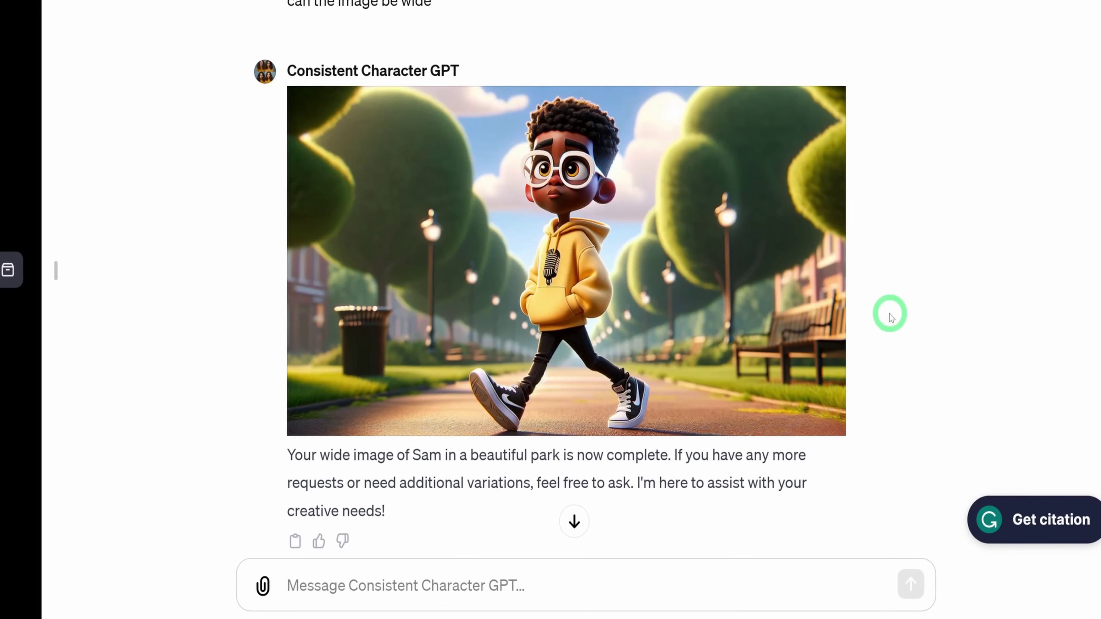
{"action": "left_click", "coordinate": [706, 247]}
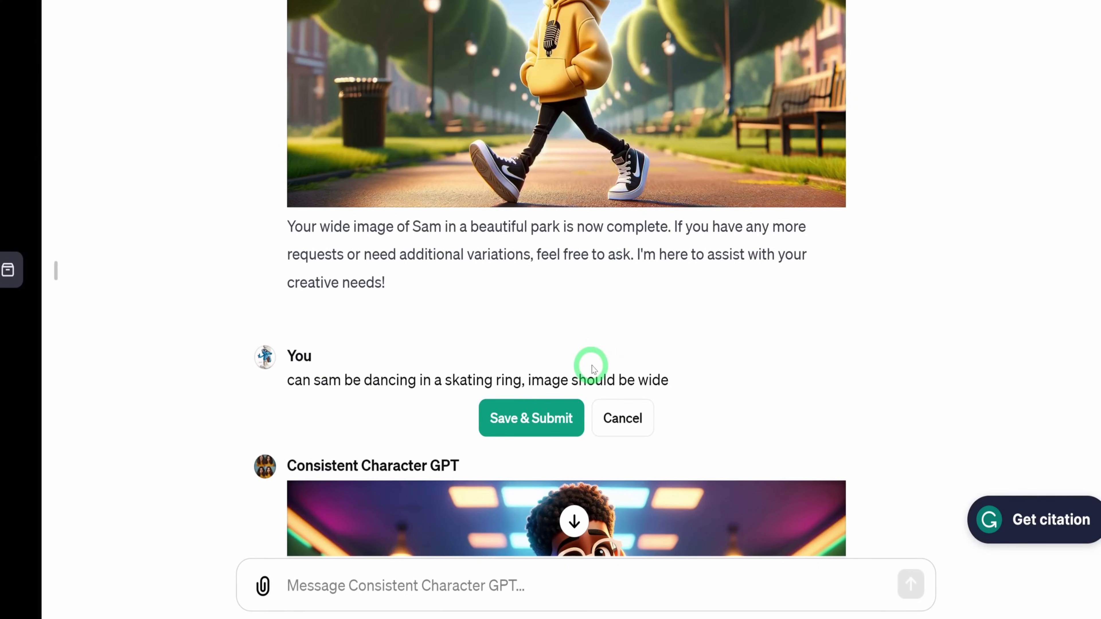
{"action": "scroll", "coordinate": [664, 369], "scroll_direction": "down", "scroll_amount": 7}
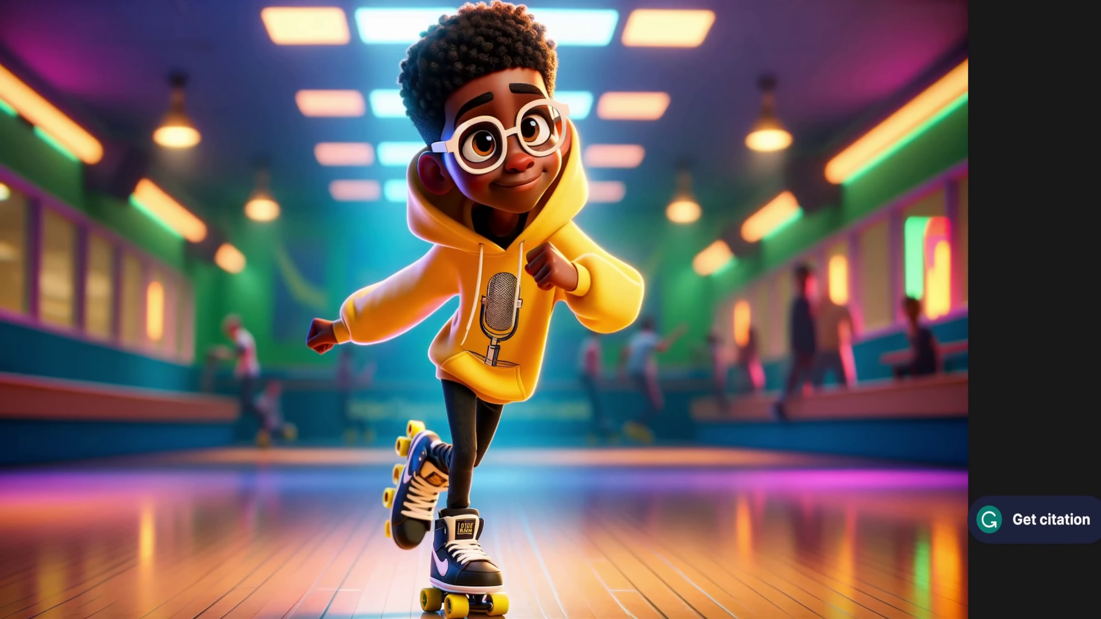
{"action": "left_click", "coordinate": [806, 366]}
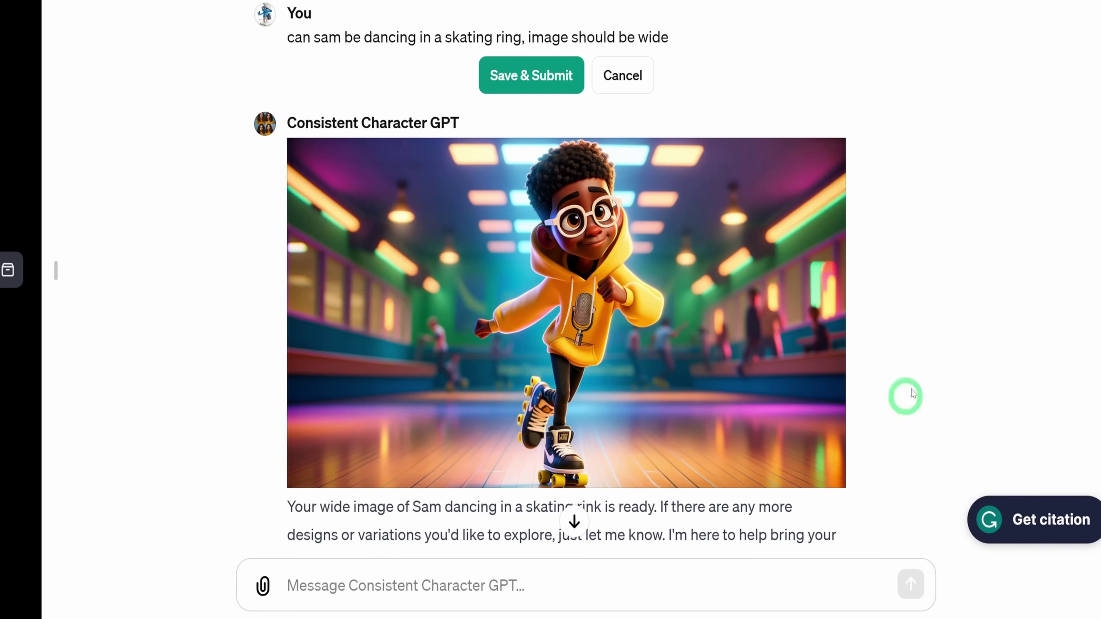
{"action": "scroll", "coordinate": [929, 292], "scroll_direction": "up", "scroll_amount": 8}
{"action": "scroll", "coordinate": [938, 324], "scroll_direction": "down", "scroll_amount": 8}
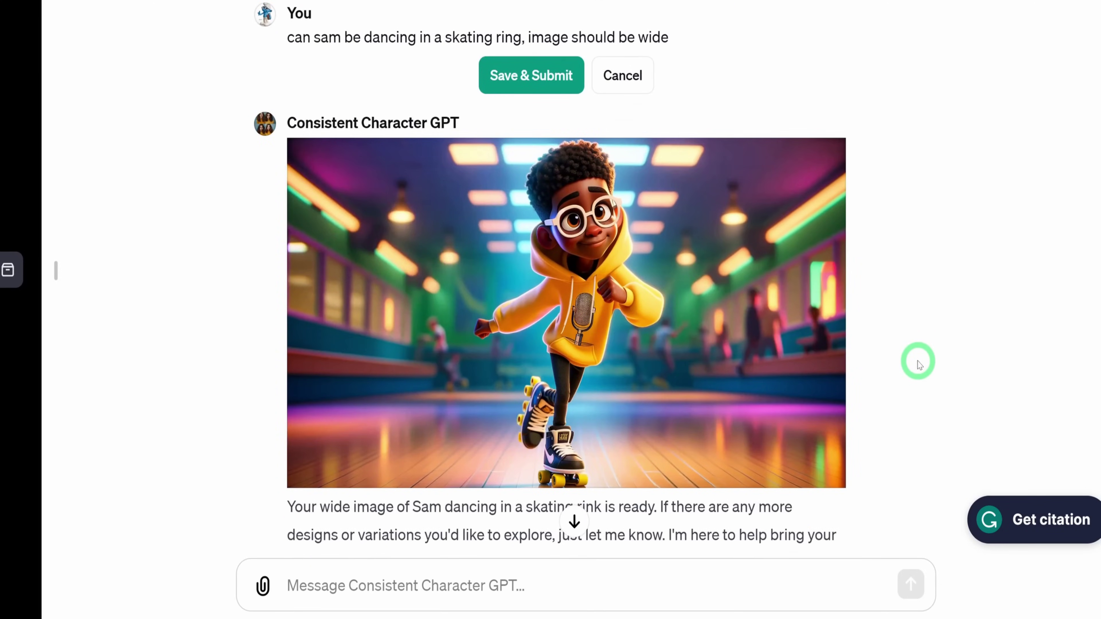
Enlarge the wide multi-pose Sam image, then scroll to the running laughing-and-crying image
{"action": "scroll", "coordinate": [919, 364], "scroll_direction": "down", "scroll_amount": 4}
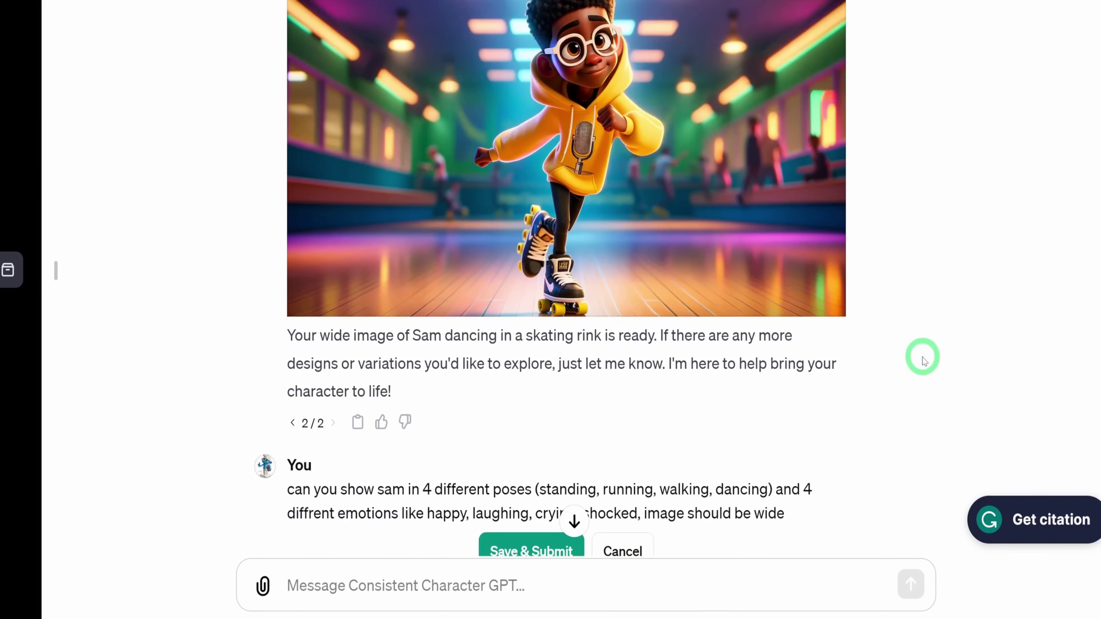
{"action": "scroll", "coordinate": [924, 361], "scroll_direction": "down", "scroll_amount": 6}
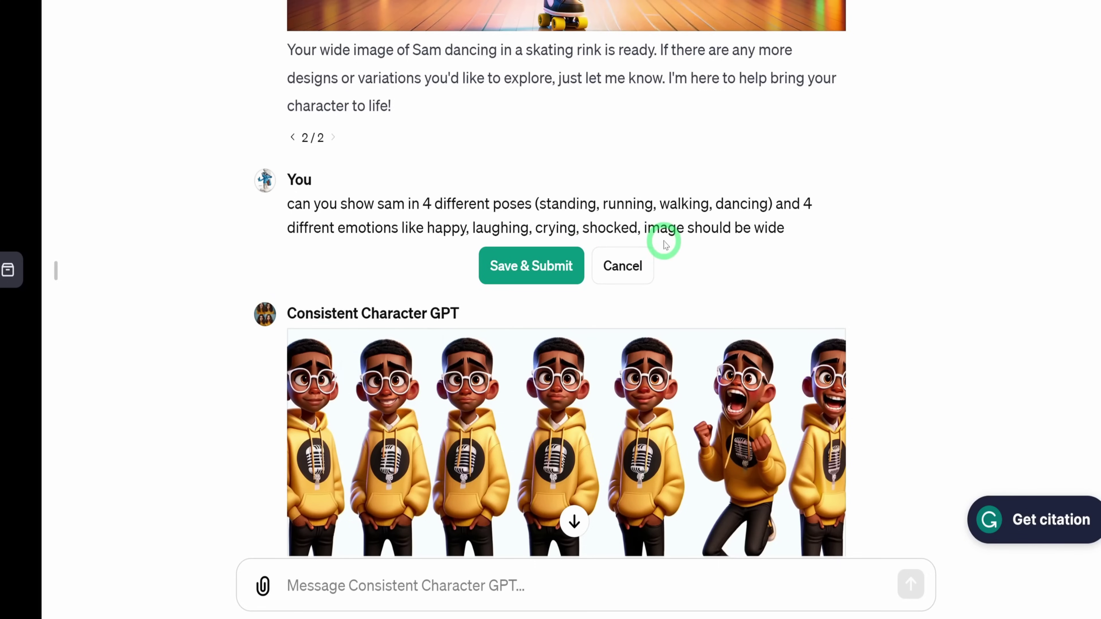
{"action": "scroll", "coordinate": [769, 241], "scroll_direction": "down", "scroll_amount": 4}
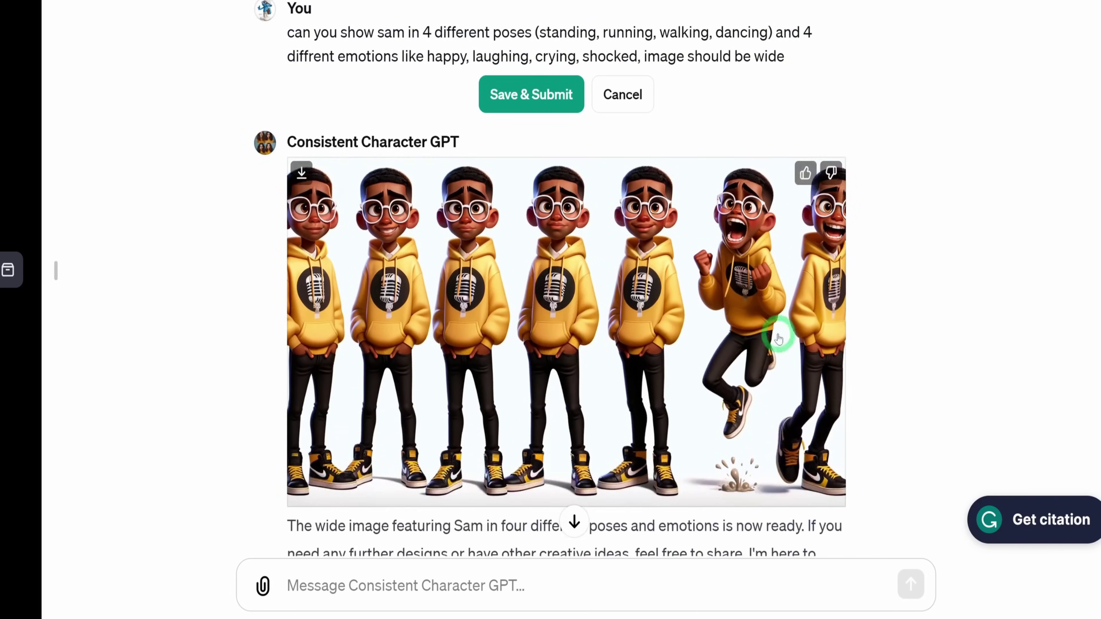
{"action": "left_click", "coordinate": [762, 354]}
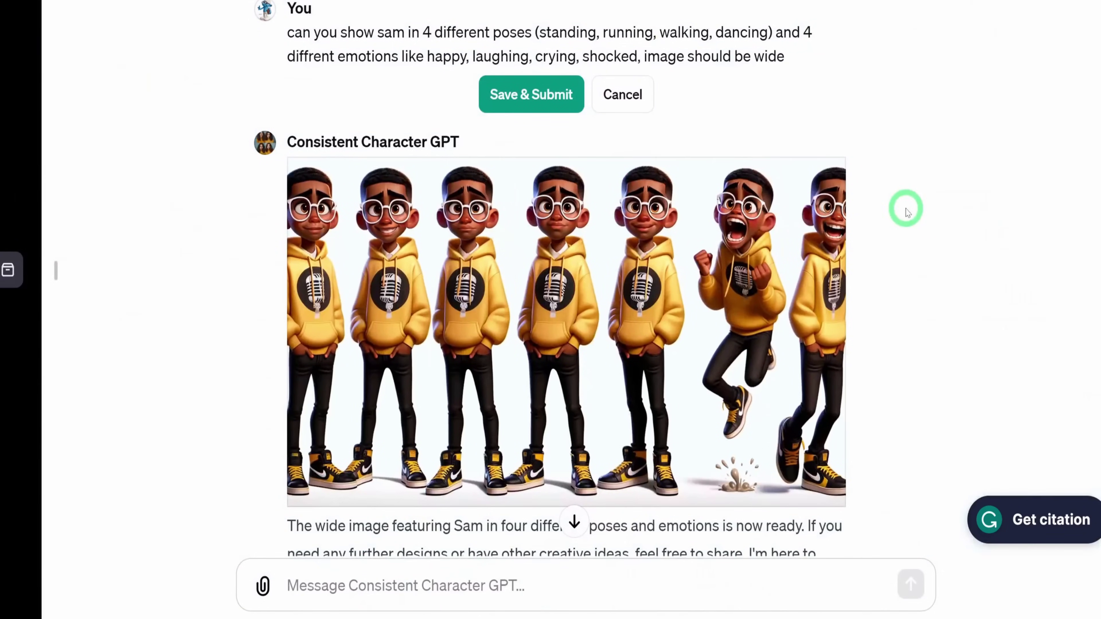
{"action": "scroll", "coordinate": [914, 260], "scroll_direction": "down", "scroll_amount": 10}
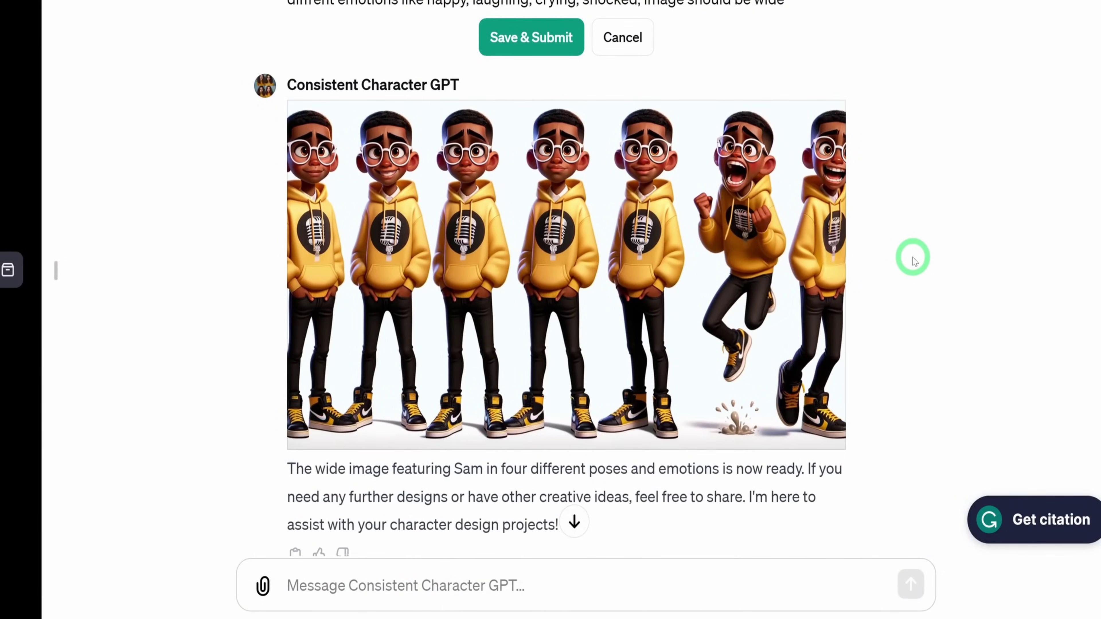
{"action": "scroll", "coordinate": [913, 260], "scroll_direction": "down", "scroll_amount": 3}
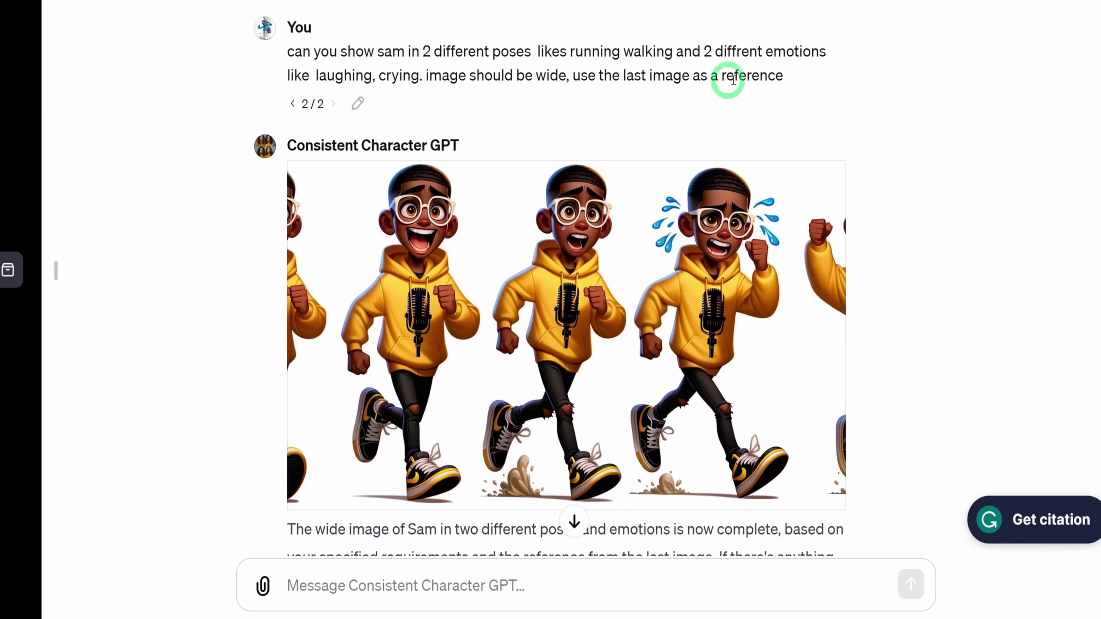
{"action": "left_click", "coordinate": [609, 320]}
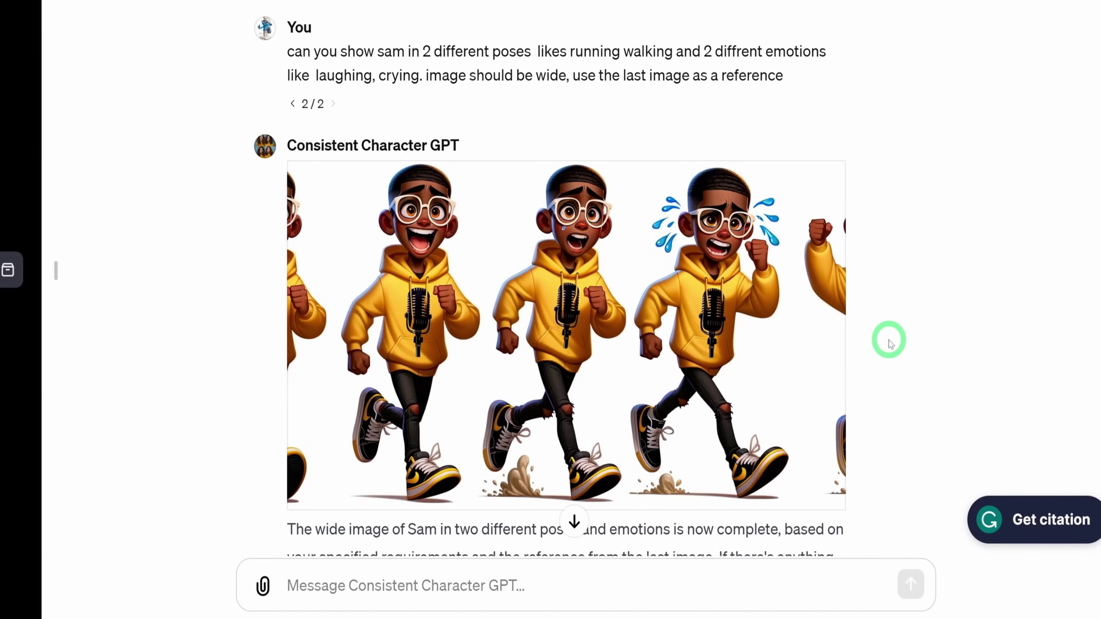
{"action": "scroll", "coordinate": [890, 336], "scroll_direction": "up", "scroll_amount": 6}
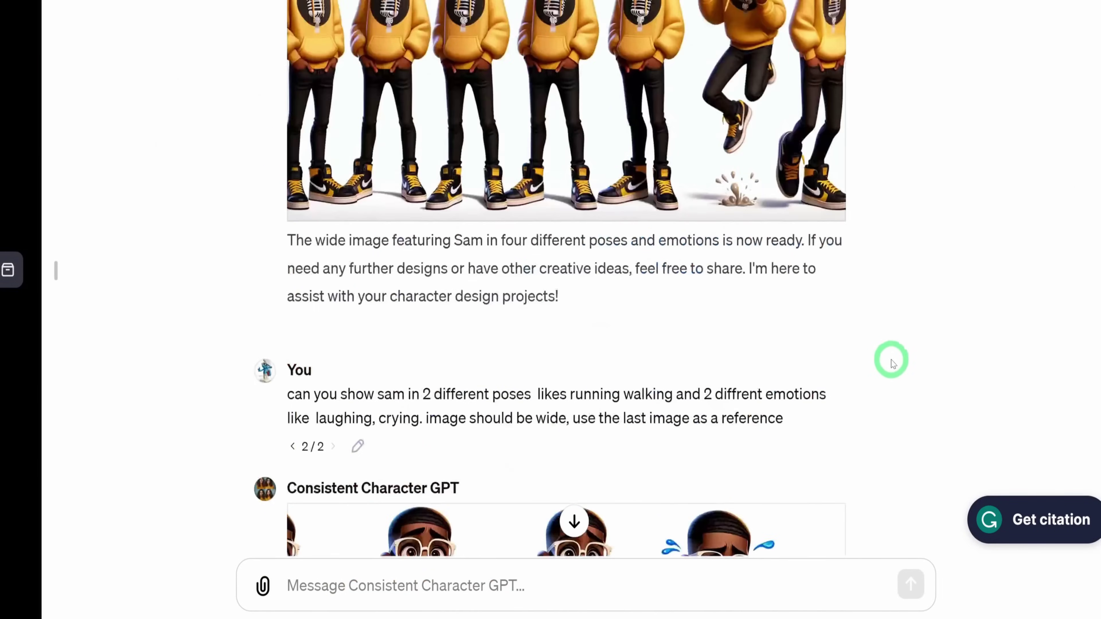
{"action": "scroll", "coordinate": [892, 364], "scroll_direction": "down", "scroll_amount": 5}
{"action": "scroll", "coordinate": [861, 366], "scroll_direction": "down", "scroll_amount": 6}
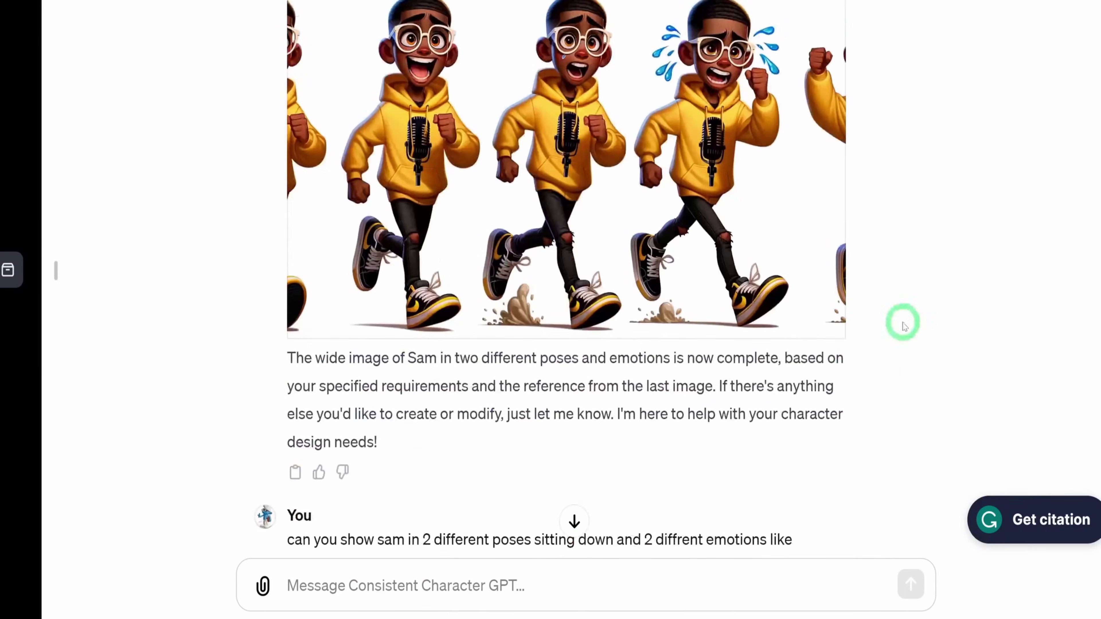
{"action": "scroll", "coordinate": [754, 301], "scroll_direction": "up", "scroll_amount": 7}
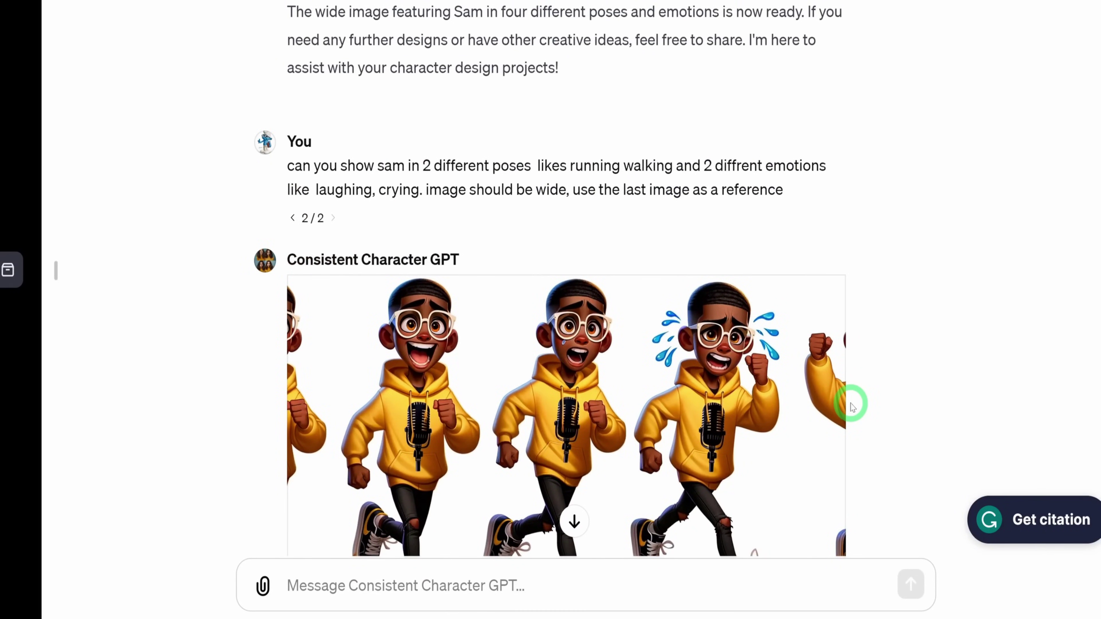
{"action": "scroll", "coordinate": [849, 401], "scroll_direction": "down", "scroll_amount": 12}
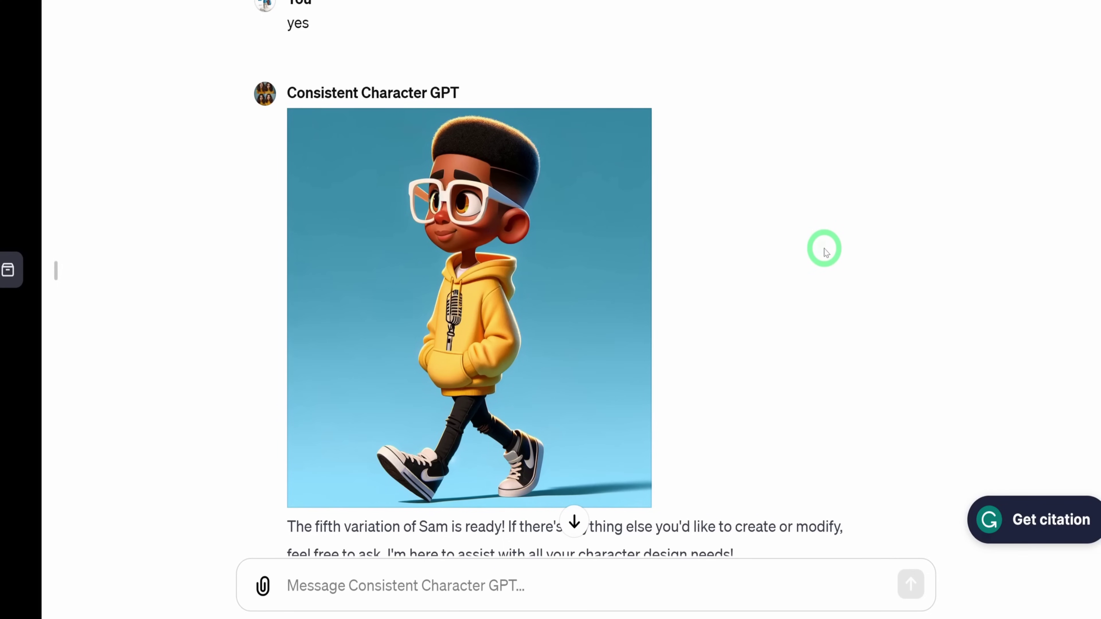
View the fifth walking-Sam image at full size, then close the preview
{"action": "left_click", "coordinate": [542, 334]}
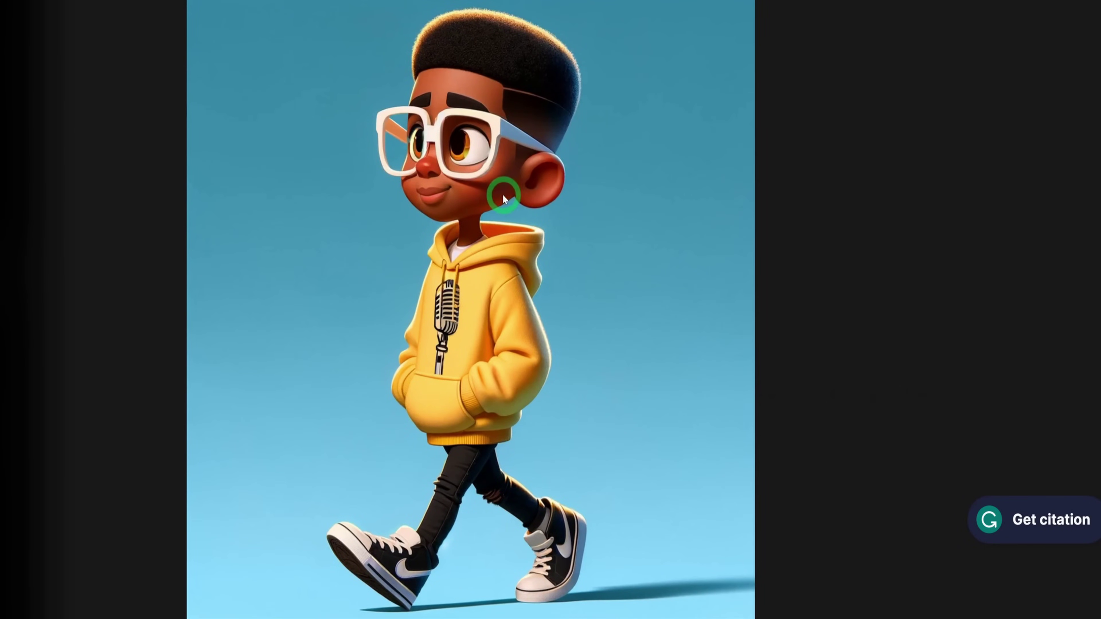
{"action": "key", "text": "Escape"}
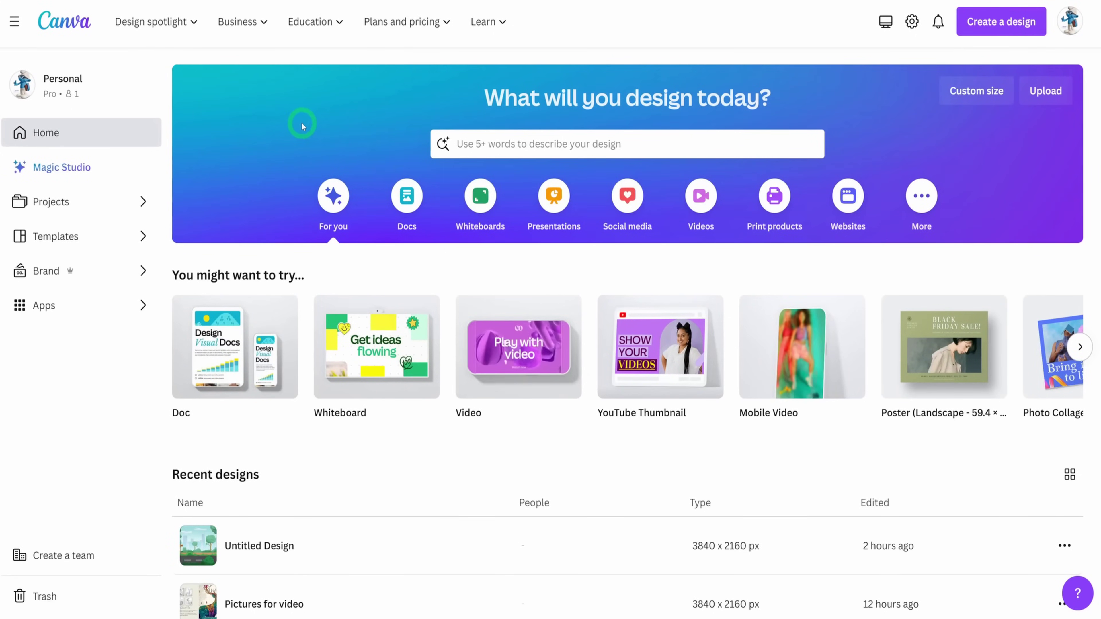
Create a blank custom-size design of 2000 × 2000 px
{"action": "left_click", "coordinate": [997, 23]}
{"action": "left_click", "coordinate": [841, 465]}
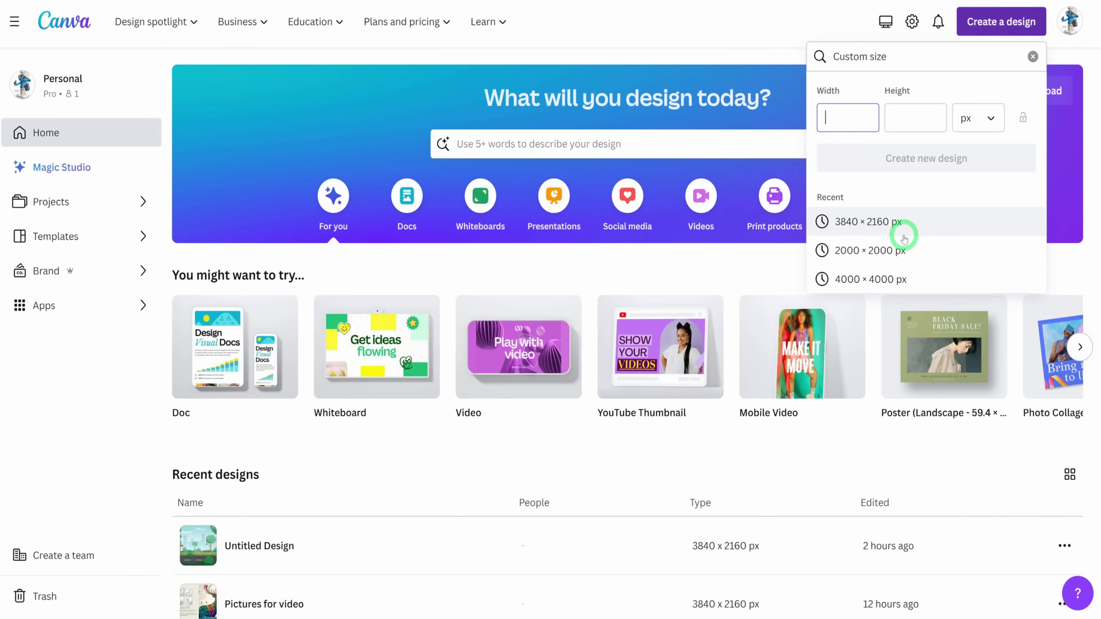
{"action": "left_click", "coordinate": [867, 251]}
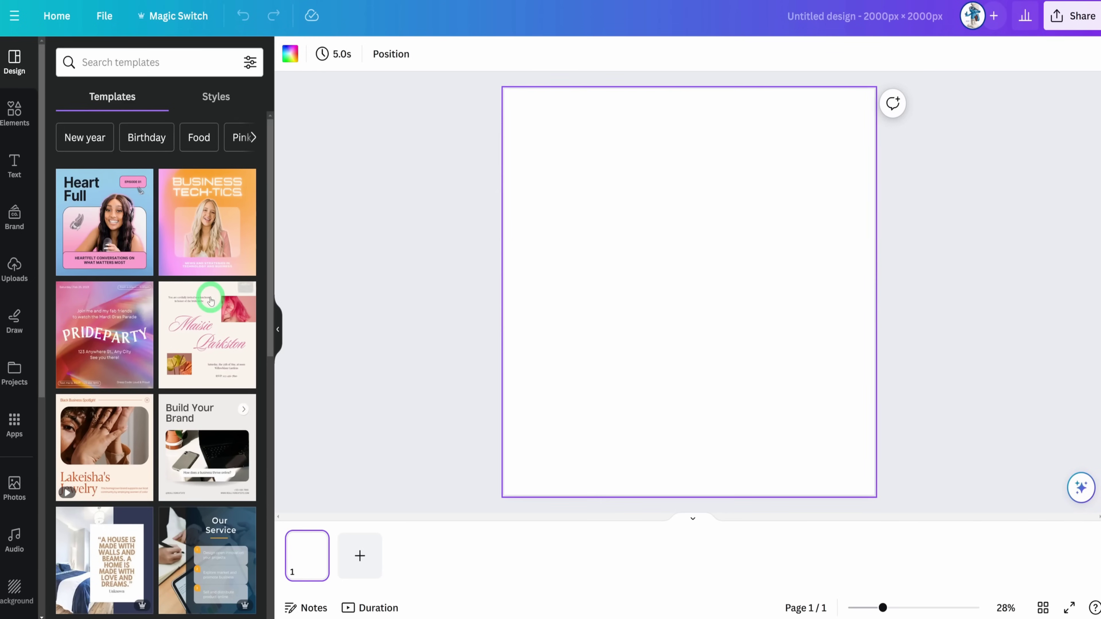
Upload the five generated Sam PNG images to the Uploads library
{"action": "left_click", "coordinate": [13, 271]}
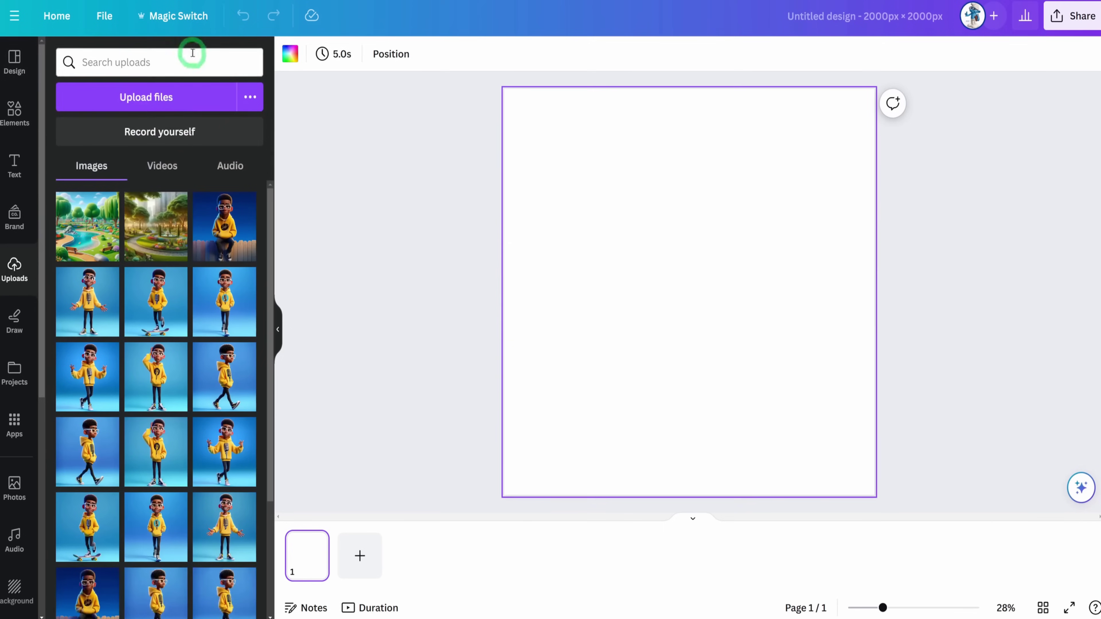
{"action": "left_click", "coordinate": [180, 100]}
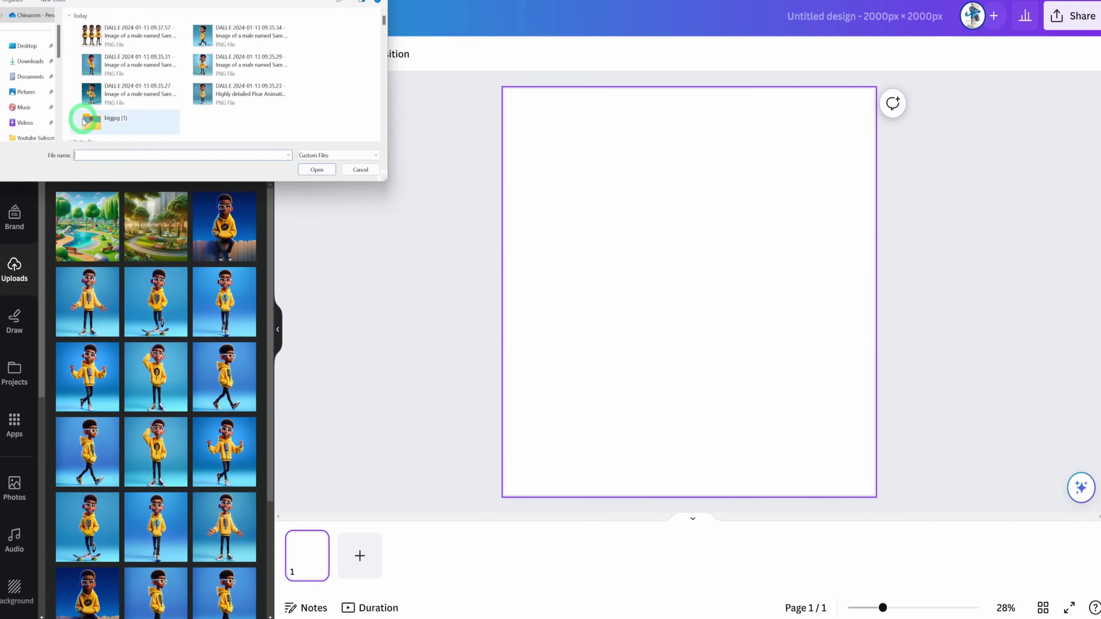
{"action": "scroll", "coordinate": [86, 115], "scroll_direction": "down", "scroll_amount": 2}
{"action": "left_click_drag", "start_coordinate": [138, 126], "coordinate": [118, 12]}
{"action": "left_click", "coordinate": [316, 170]}
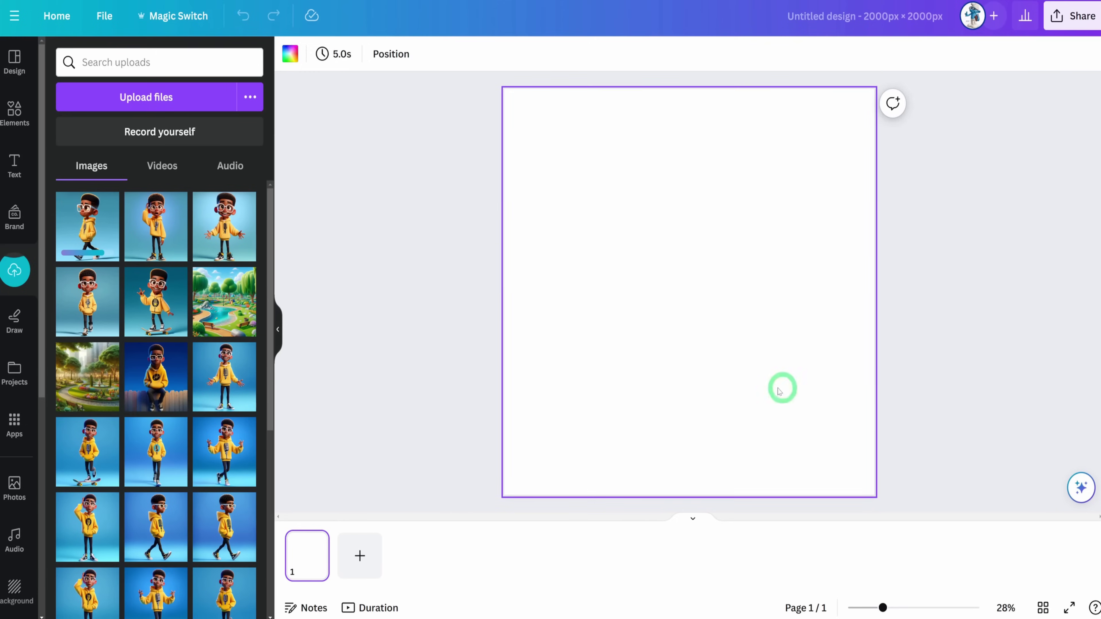
Add the forest-road scene from Elements and set it as the page background
{"action": "left_click", "coordinate": [17, 113]}
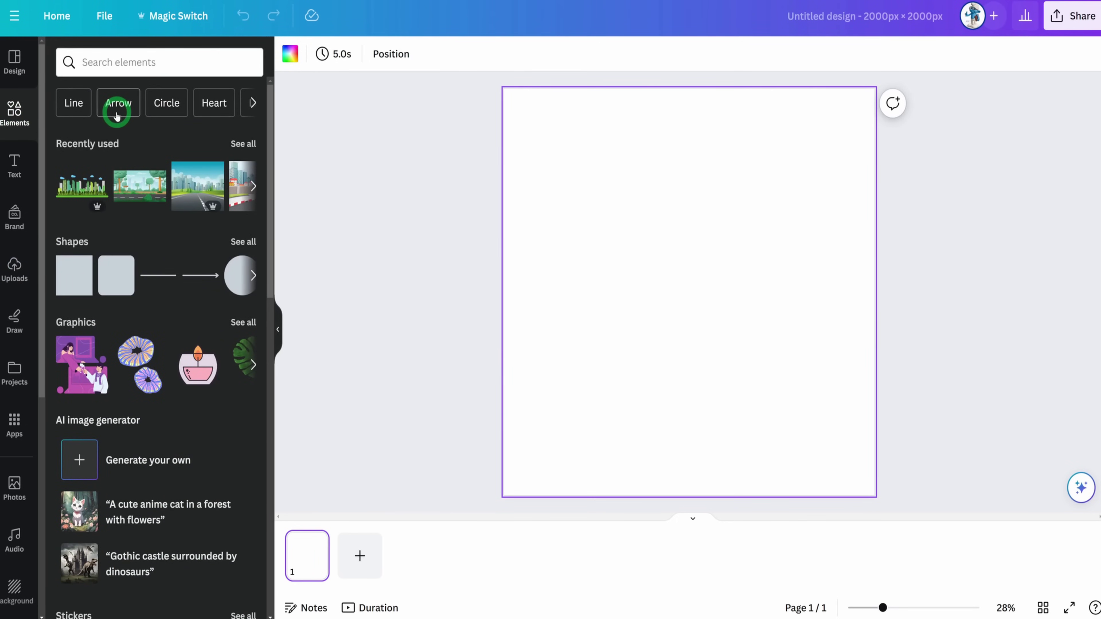
{"action": "left_click", "coordinate": [148, 199]}
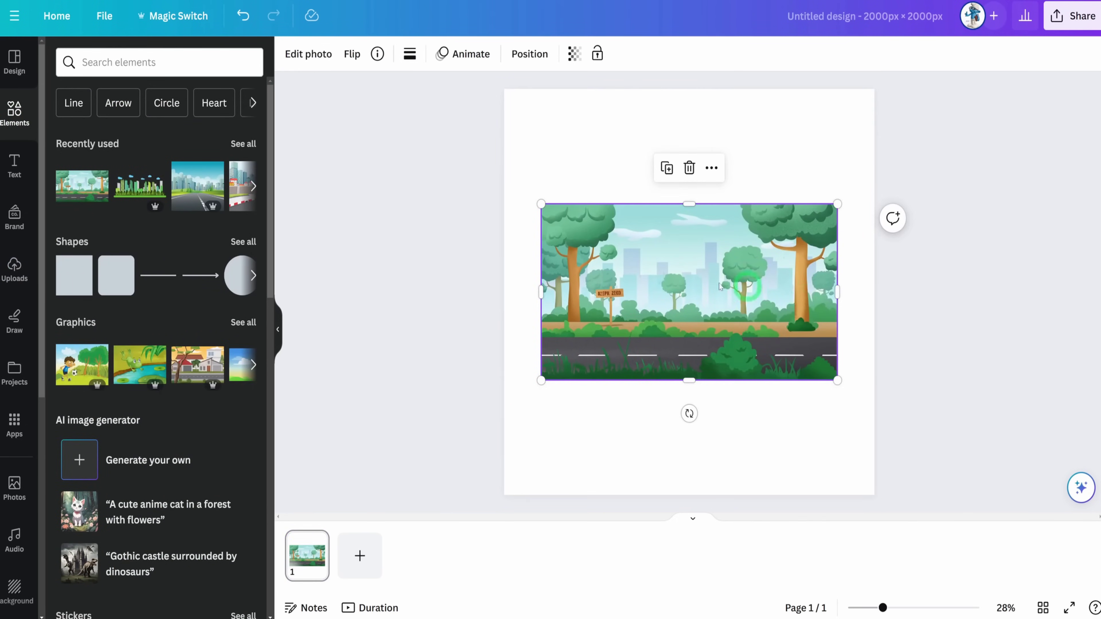
{"action": "right_click", "coordinate": [702, 312]}
{"action": "left_click", "coordinate": [812, 568]}
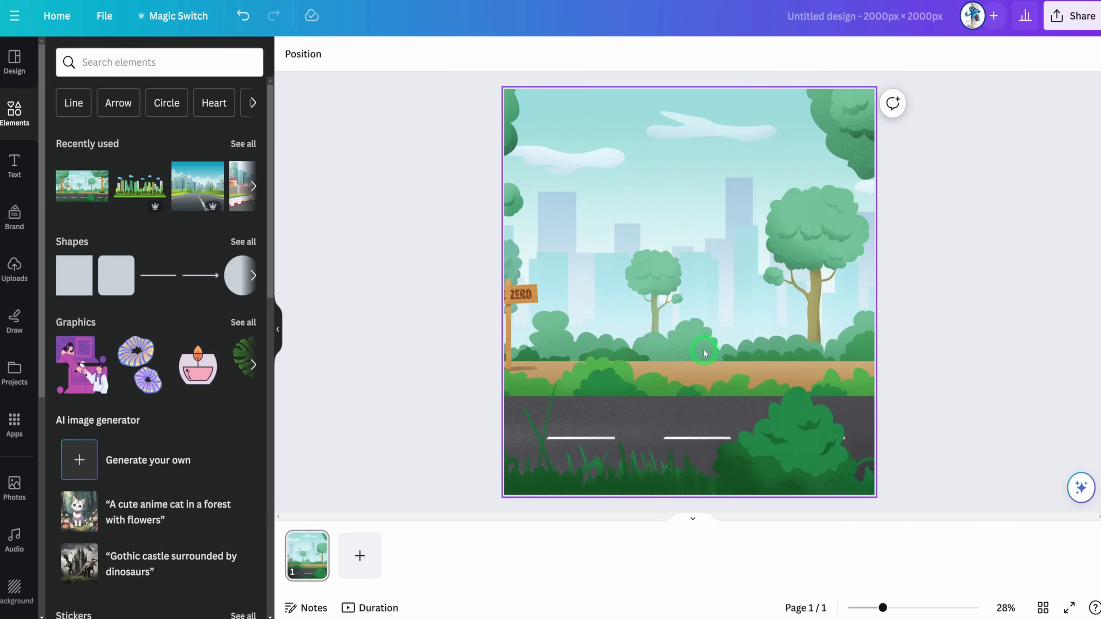
Use Magic Switch's full resize list to change the design to 3840 × 2160 px
{"action": "left_click", "coordinate": [186, 16]}
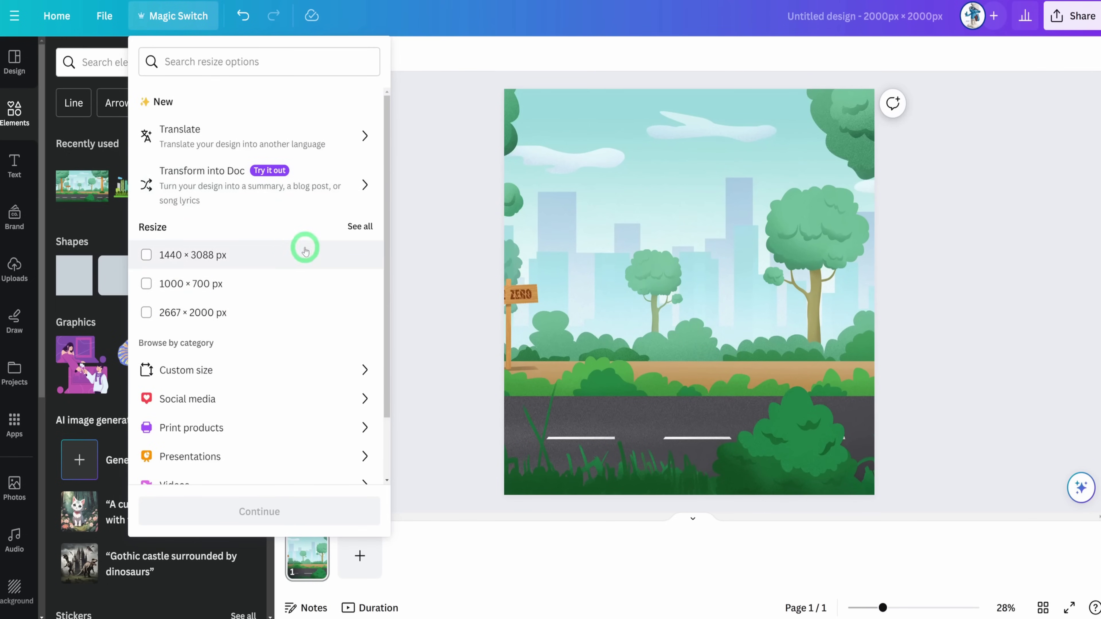
{"action": "left_click", "coordinate": [359, 226]}
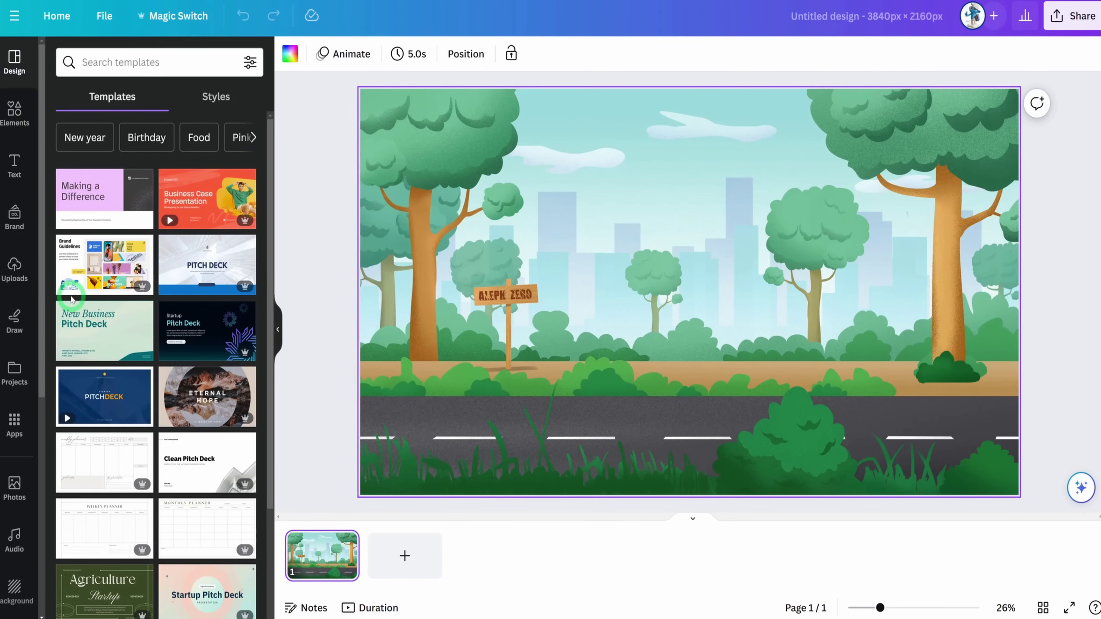
Add the skateboarding Sam image from Uploads, then size and position it on the road
{"action": "left_click", "coordinate": [23, 281]}
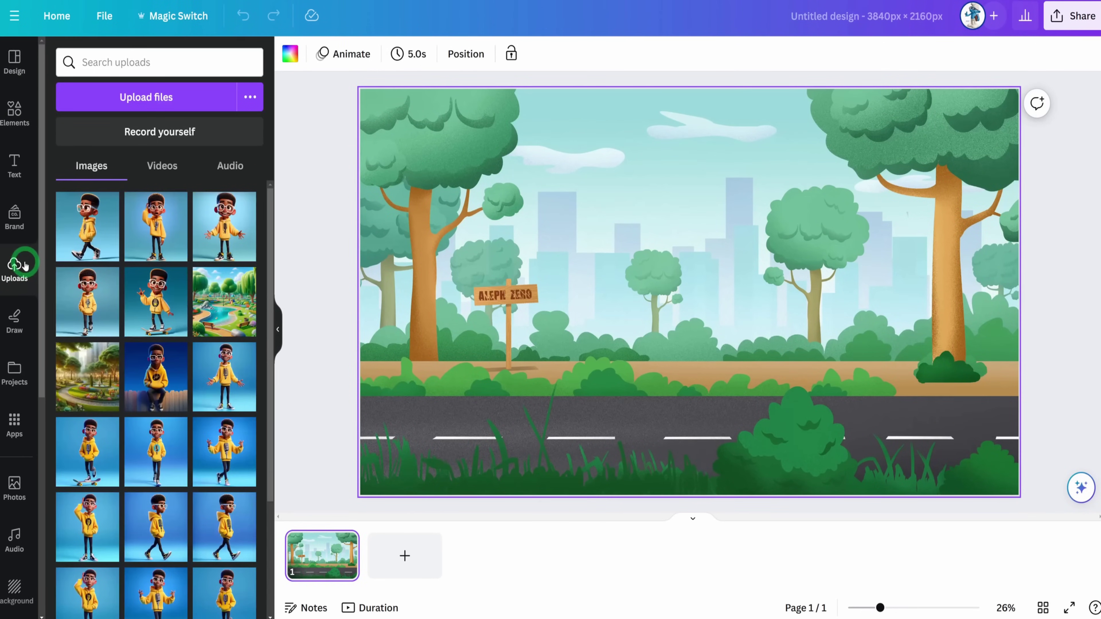
{"action": "left_click", "coordinate": [143, 318]}
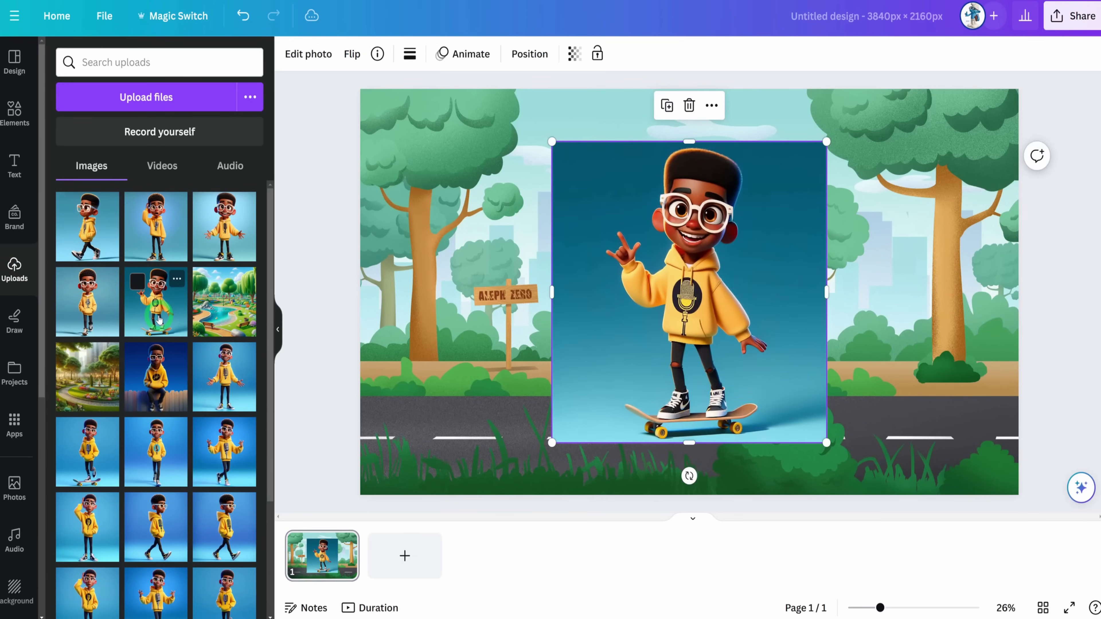
{"action": "left_click_drag", "start_coordinate": [658, 324], "coordinate": [688, 315]}
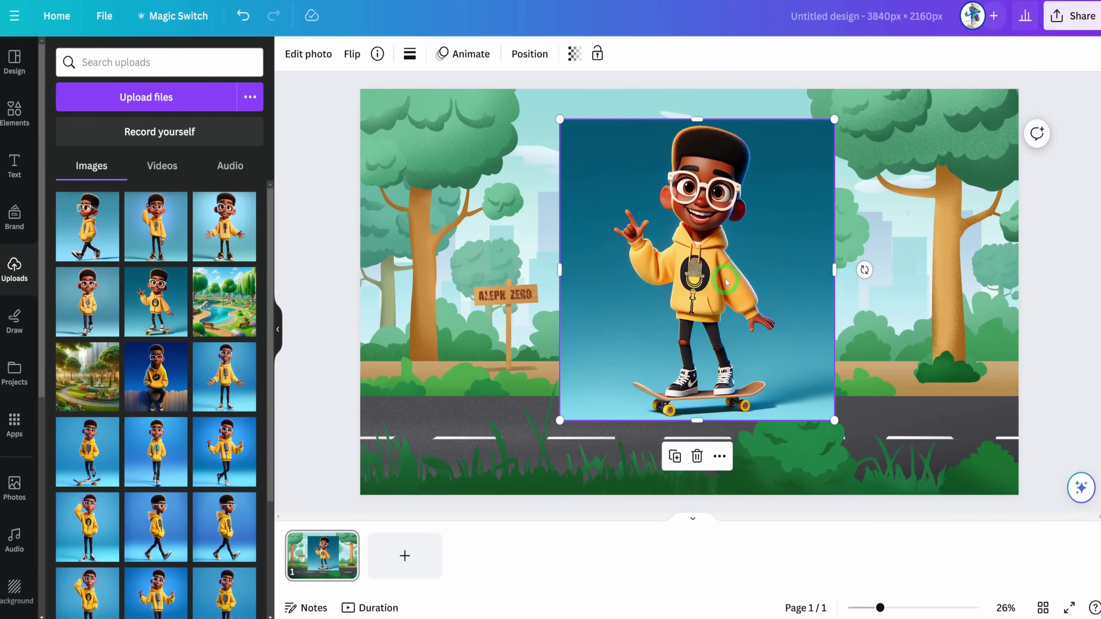
{"action": "left_click_drag", "start_coordinate": [832, 120], "coordinate": [959, 9]}
{"action": "left_click_drag", "start_coordinate": [914, 189], "coordinate": [867, 298]}
{"action": "left_click_drag", "start_coordinate": [921, 80], "coordinate": [802, 214]}
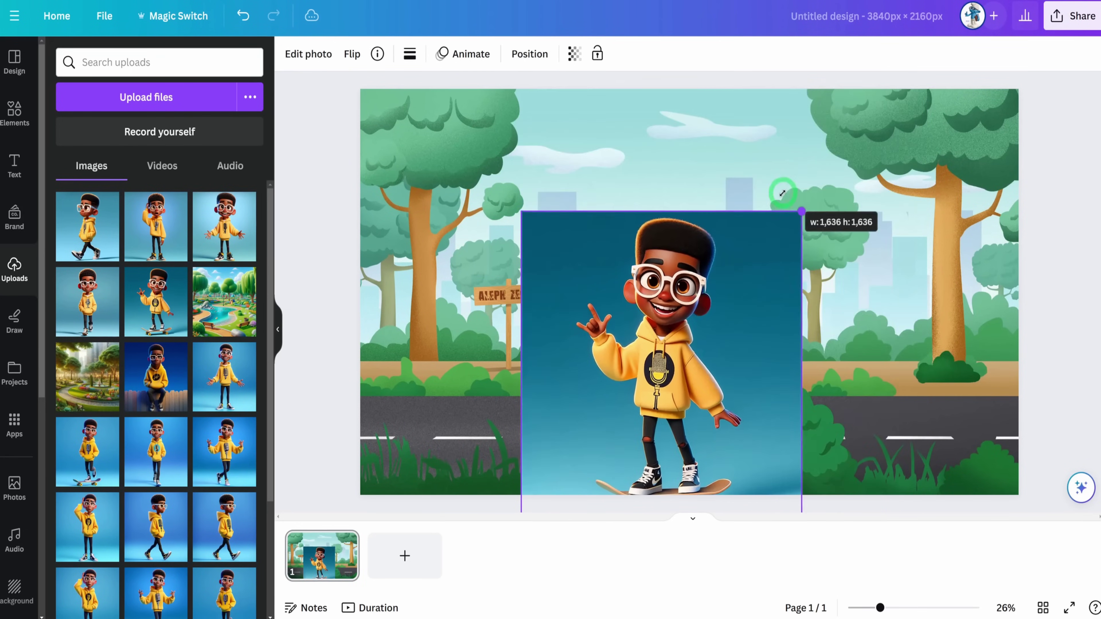
{"action": "left_click_drag", "start_coordinate": [742, 348], "coordinate": [747, 267]}
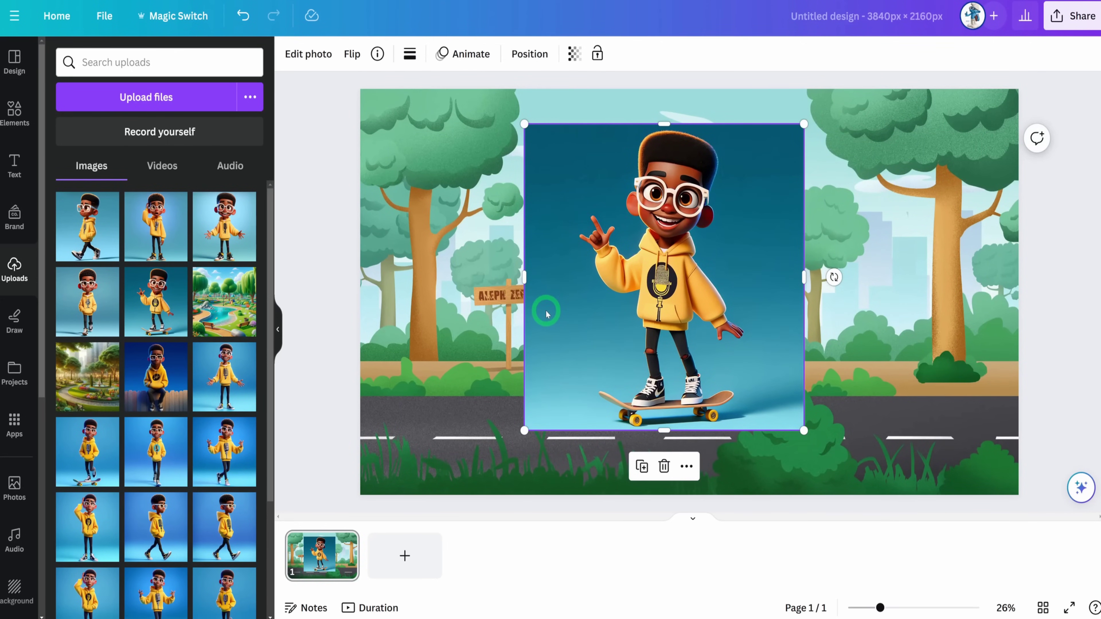
Remove the character's blue background with BG Remover, then nudge and shrink the cutout slightly
{"action": "left_click", "coordinate": [309, 54]}
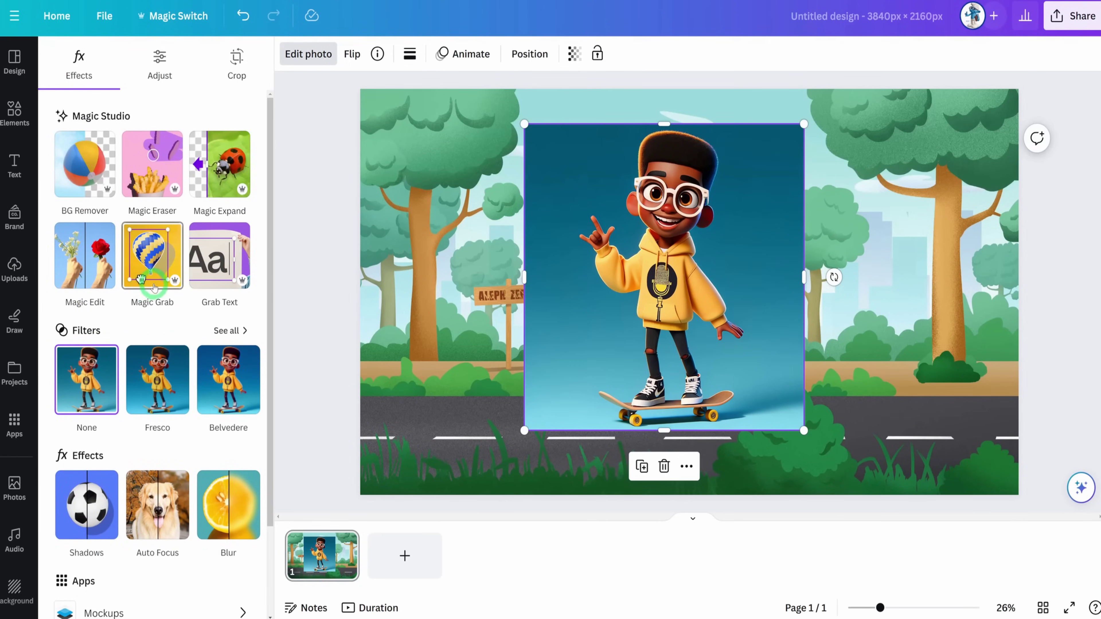
{"action": "left_click", "coordinate": [96, 185]}
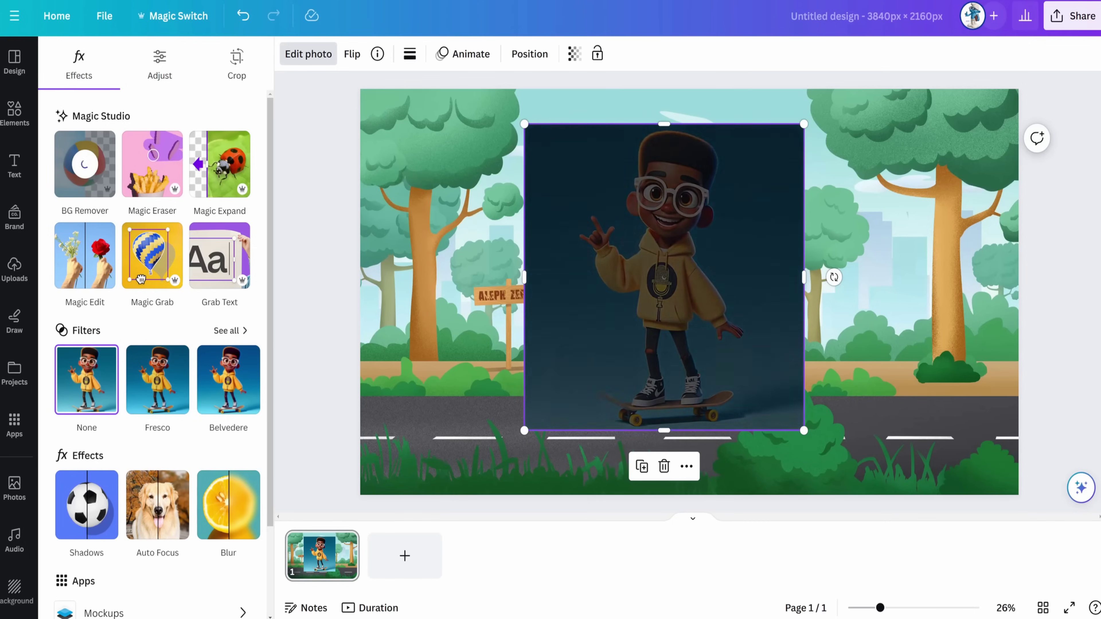
{"action": "left_click", "coordinate": [905, 401]}
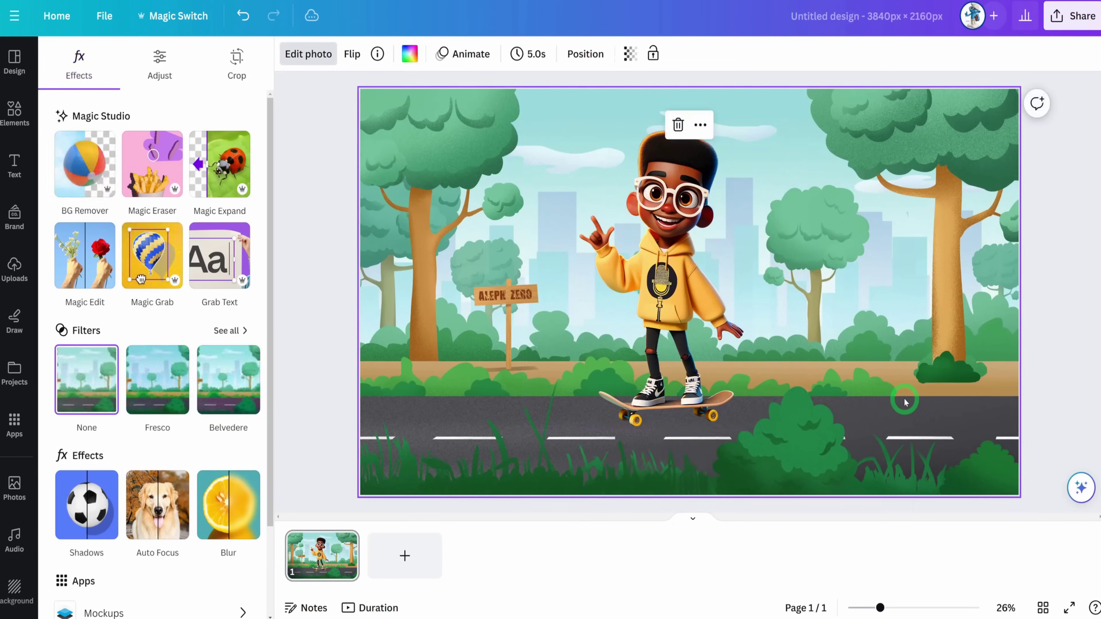
{"action": "left_click_drag", "start_coordinate": [656, 367], "coordinate": [647, 376]}
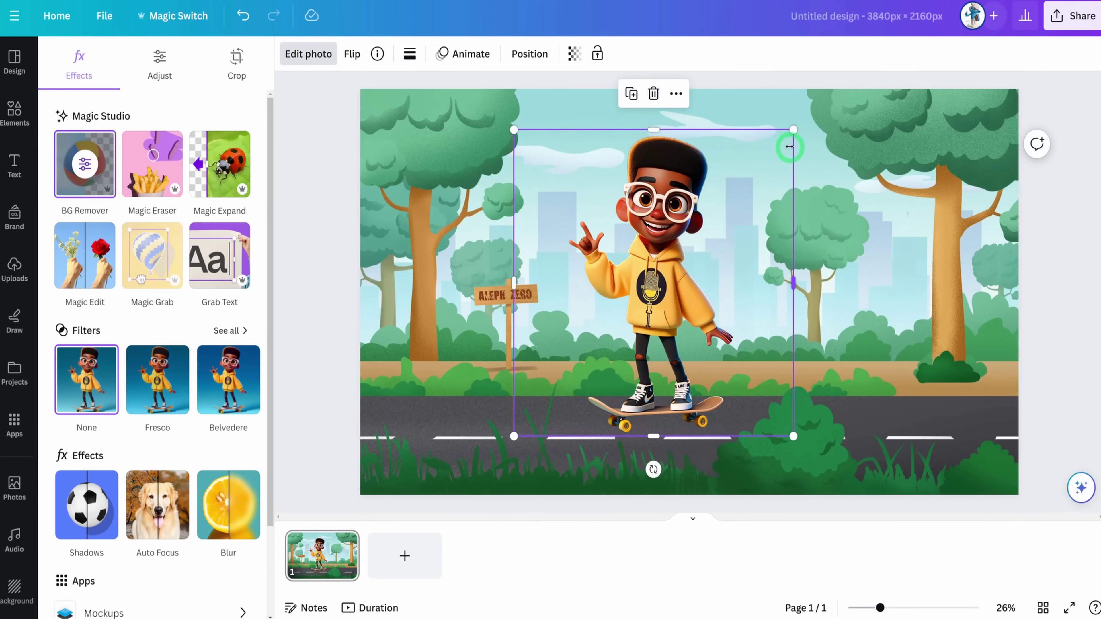
{"action": "left_click_drag", "start_coordinate": [792, 129], "coordinate": [779, 142]}
{"action": "left_click", "coordinate": [924, 423]}
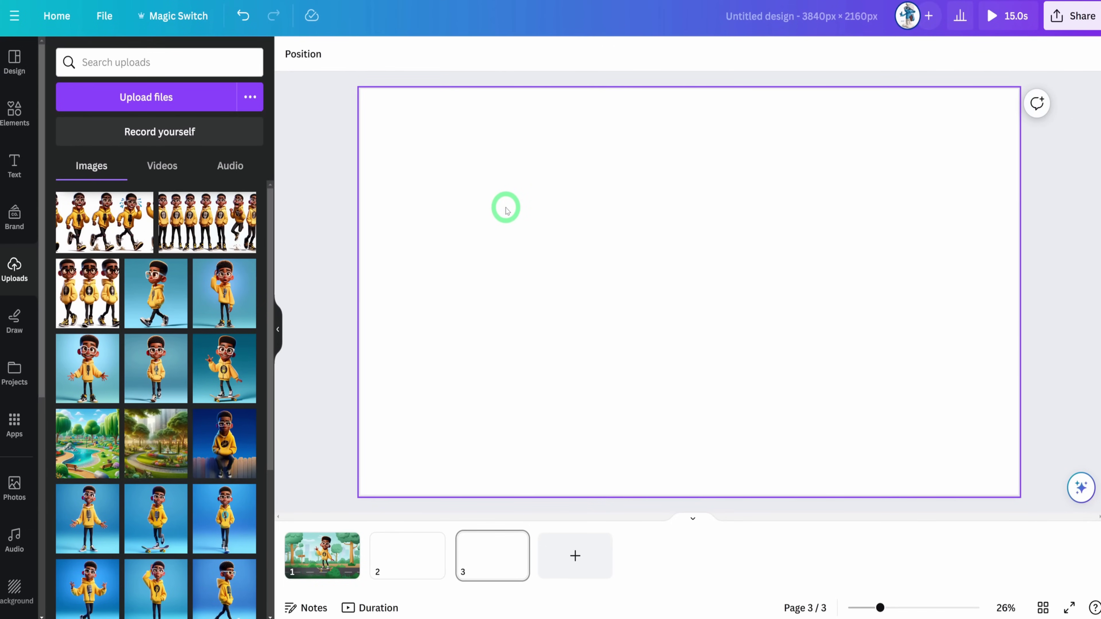
Add the running-poses image to page 3, enlarge it to fill the page, and crop off both partial figures
{"action": "left_click", "coordinate": [95, 235]}
{"action": "left_click", "coordinate": [74, 315]}
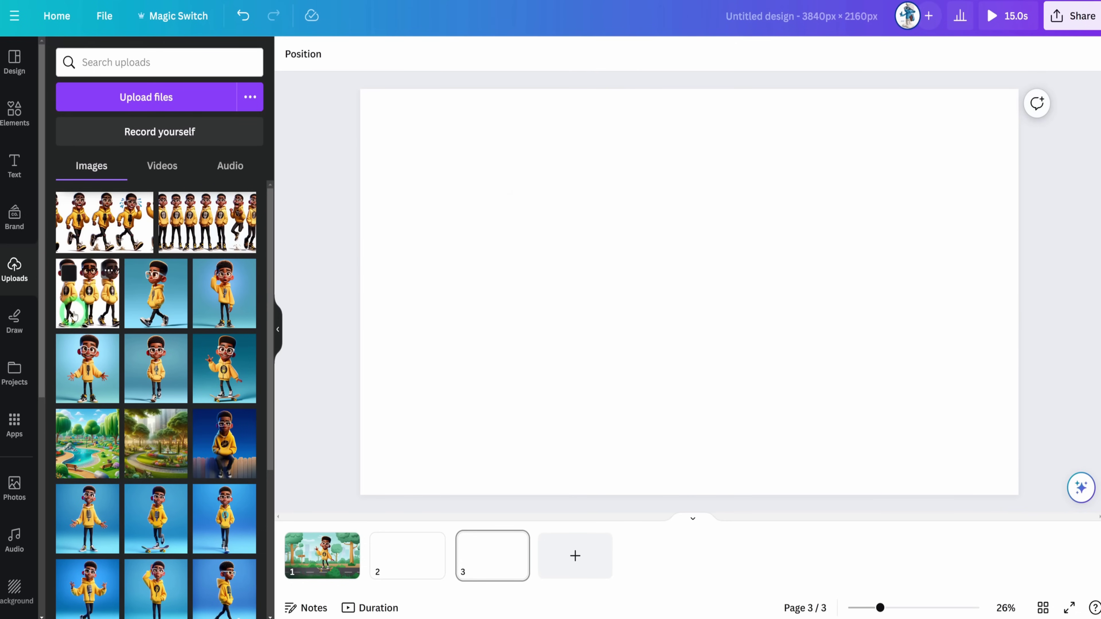
{"action": "left_click", "coordinate": [99, 228]}
{"action": "left_click_drag", "start_coordinate": [604, 243], "coordinate": [635, 279]}
{"action": "left_click_drag", "start_coordinate": [907, 419], "coordinate": [986, 473]}
{"action": "left_click_drag", "start_coordinate": [452, 140], "coordinate": [395, 124]}
{"action": "left_click_drag", "start_coordinate": [686, 256], "coordinate": [679, 260]}
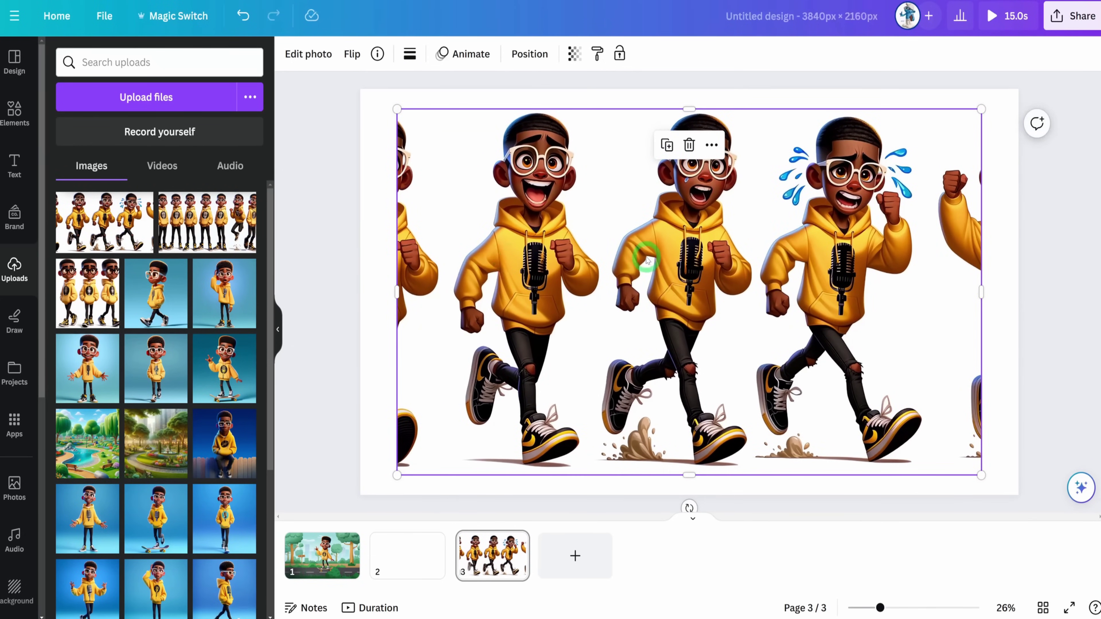
{"action": "left_click_drag", "start_coordinate": [397, 292], "coordinate": [445, 293]}
{"action": "left_click_drag", "start_coordinate": [982, 290], "coordinate": [933, 289]}
Set page 3's background colour to light pink
{"action": "left_click", "coordinate": [431, 120]}
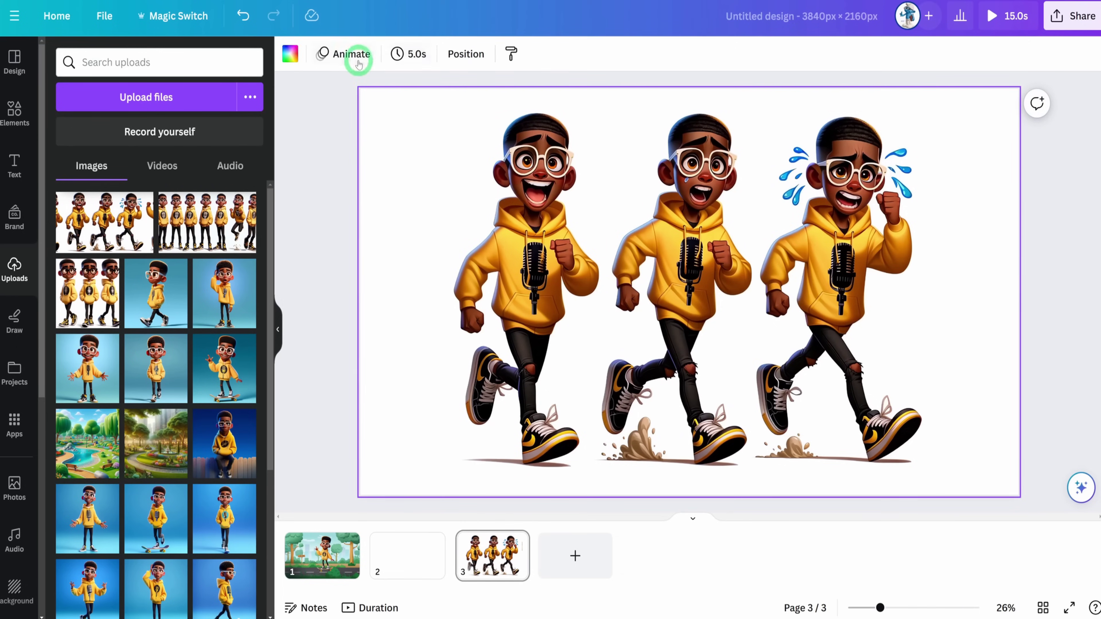
{"action": "left_click", "coordinate": [293, 61]}
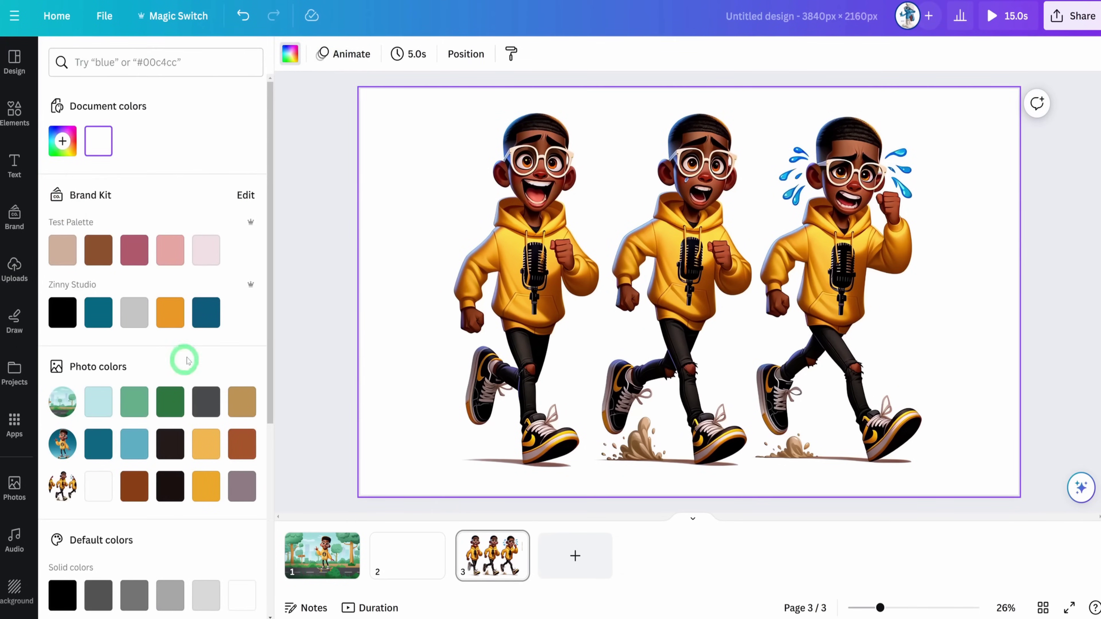
{"action": "left_click", "coordinate": [205, 249]}
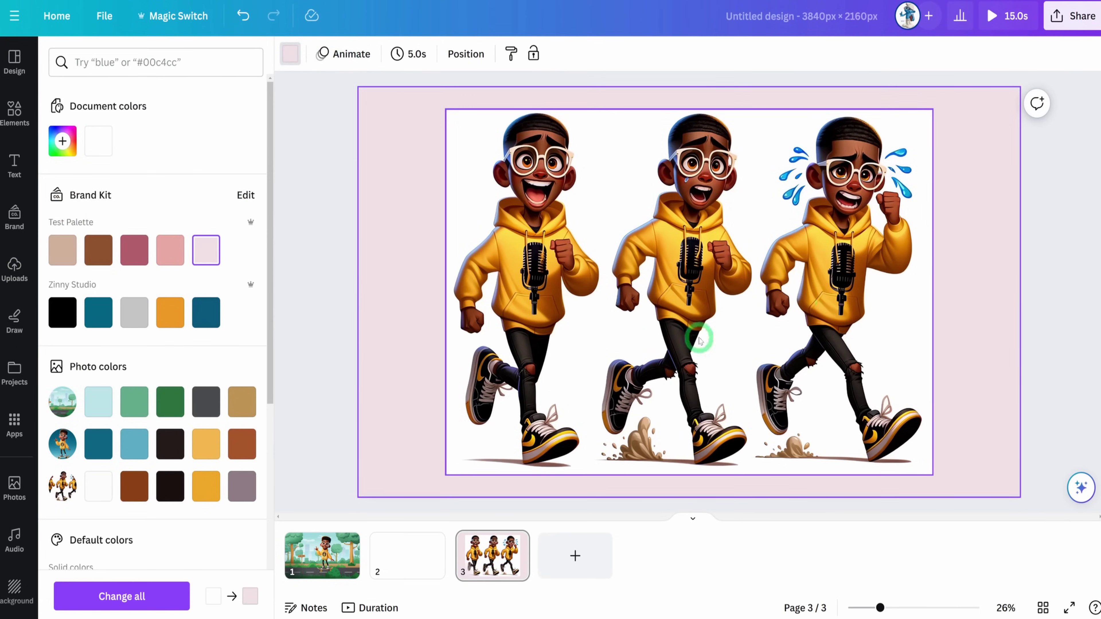
Remove the running-poses image's white background with BG Remover
{"action": "left_click", "coordinate": [742, 150]}
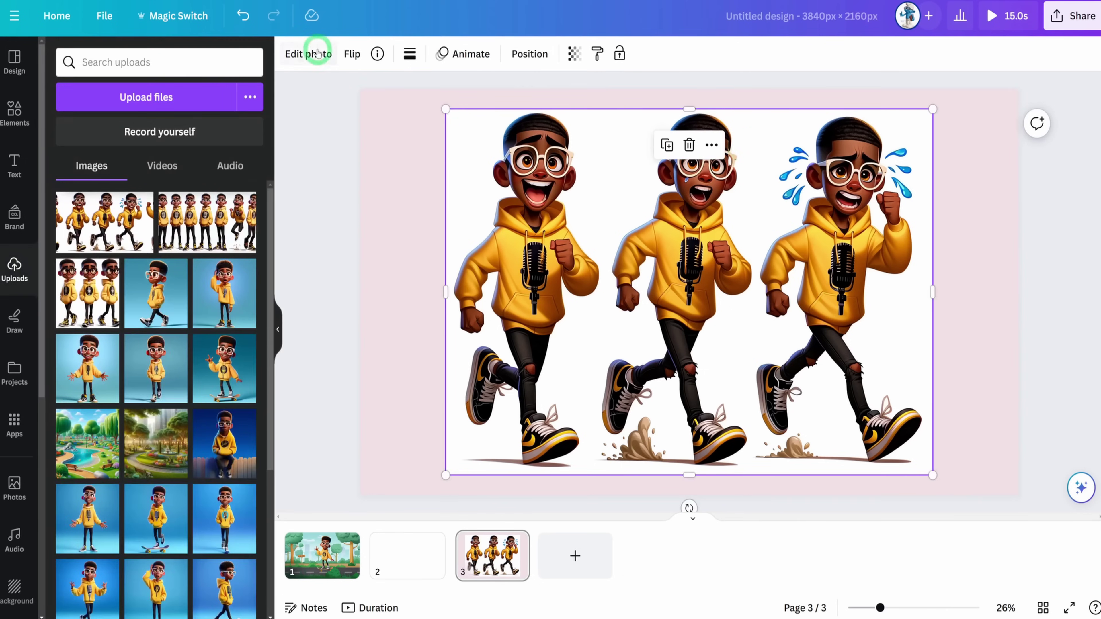
{"action": "left_click", "coordinate": [310, 60]}
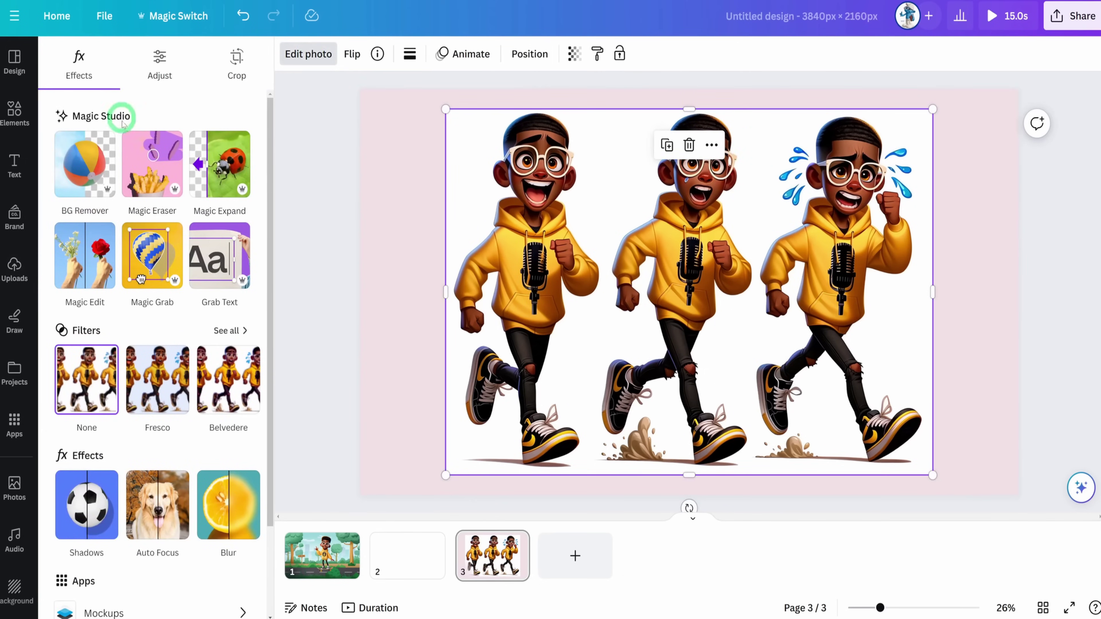
{"action": "left_click", "coordinate": [84, 177]}
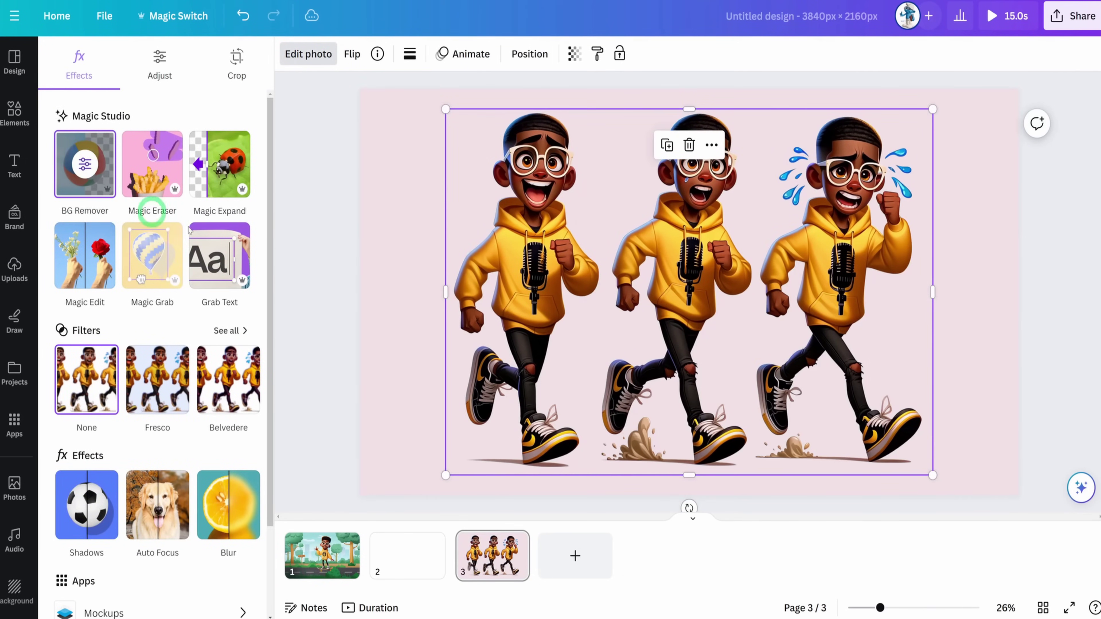
{"action": "left_click", "coordinate": [1008, 312]}
Crop the cut-out down to the crying runner and move it toward the page centre
{"action": "left_click", "coordinate": [933, 286]}
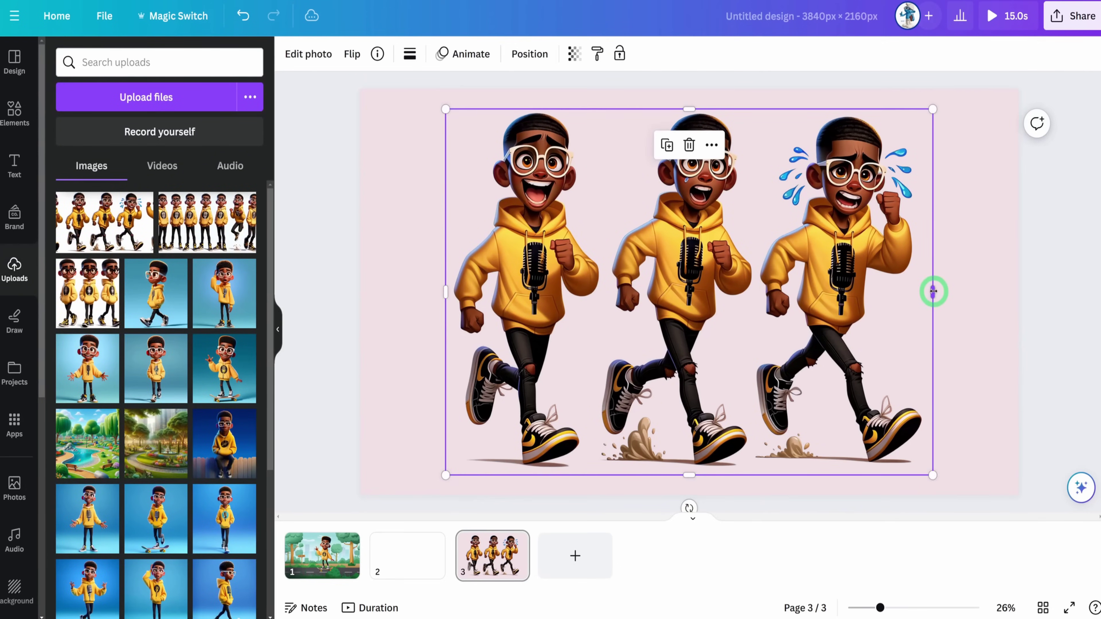
{"action": "mouse_move", "coordinate": [931, 290]}
{"action": "left_mouse_down"}
{"action": "mouse_move", "coordinate": [904, 290]}
{"action": "mouse_move", "coordinate": [924, 290]}
{"action": "left_mouse_up"}
{"action": "left_click", "coordinate": [446, 291]}
{"action": "left_click_drag", "start_coordinate": [445, 293], "coordinate": [755, 297]}
{"action": "left_click", "coordinate": [948, 290]}
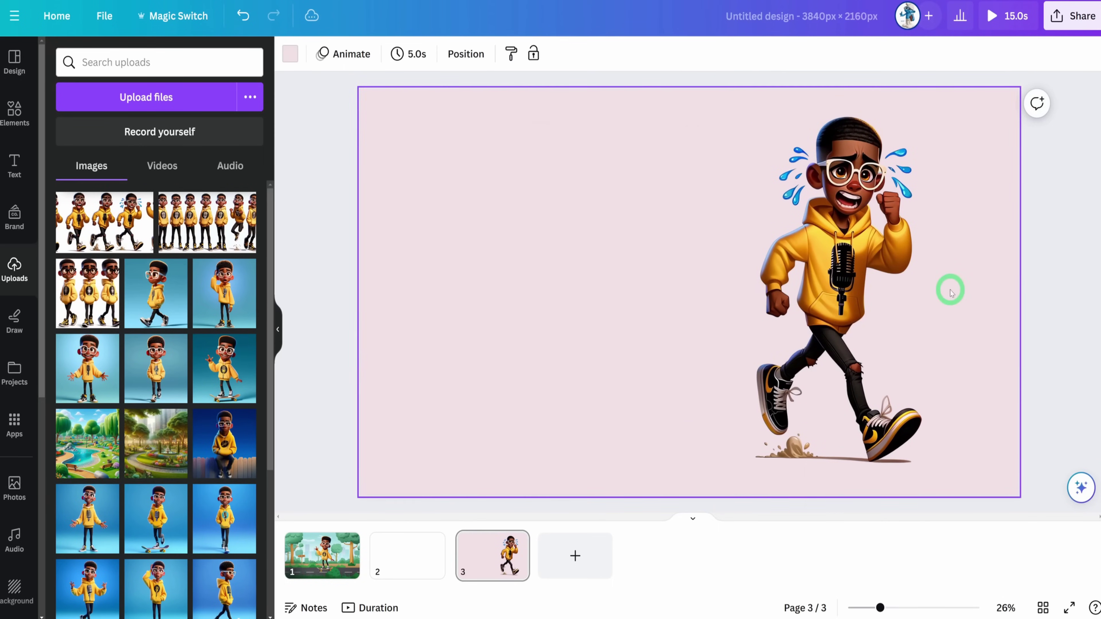
{"action": "mouse_move", "coordinate": [863, 356]}
{"action": "left_mouse_down"}
{"action": "mouse_move", "coordinate": [829, 332]}
{"action": "mouse_move", "coordinate": [862, 336]}
{"action": "left_mouse_up"}
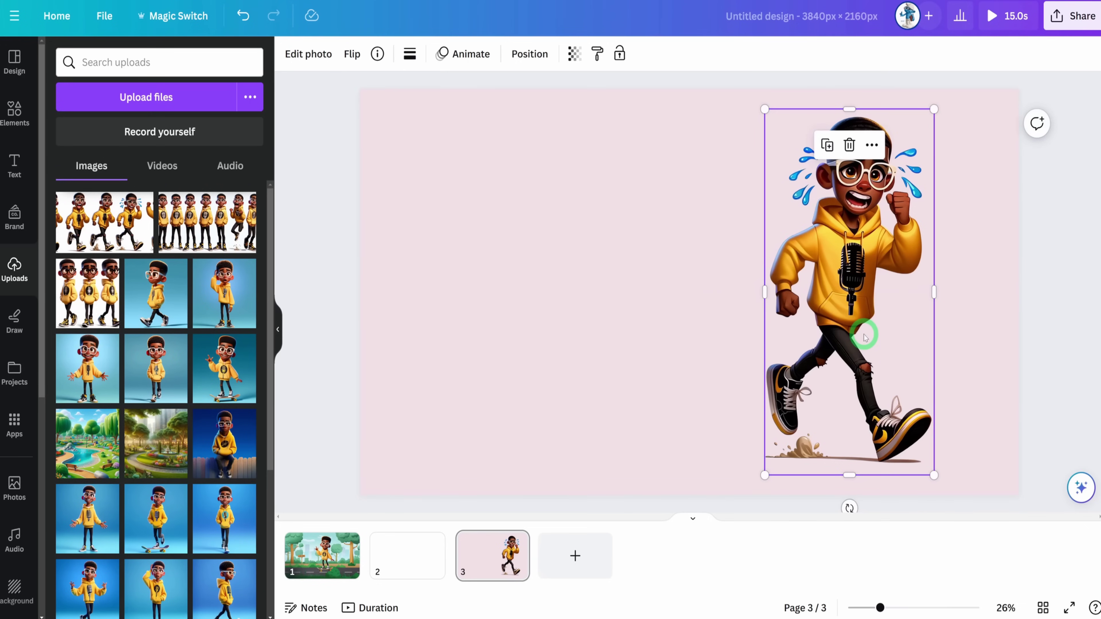
Duplicate the crying runner and reframe the copy to show the middle, shocked runner
{"action": "left_click_drag", "start_coordinate": [864, 338], "coordinate": [819, 284]}
{"action": "double_click", "coordinate": [642, 288]}
{"action": "left_click", "coordinate": [1000, 269]}
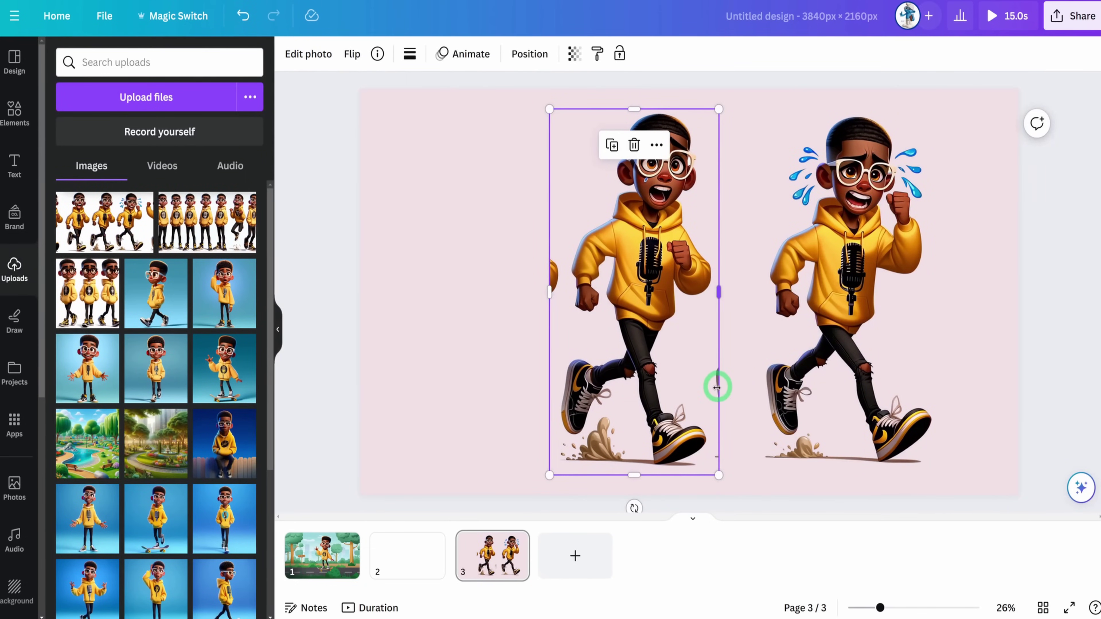
{"action": "double_click", "coordinate": [632, 358]}
{"action": "left_click", "coordinate": [308, 54]}
{"action": "left_click", "coordinate": [303, 59]}
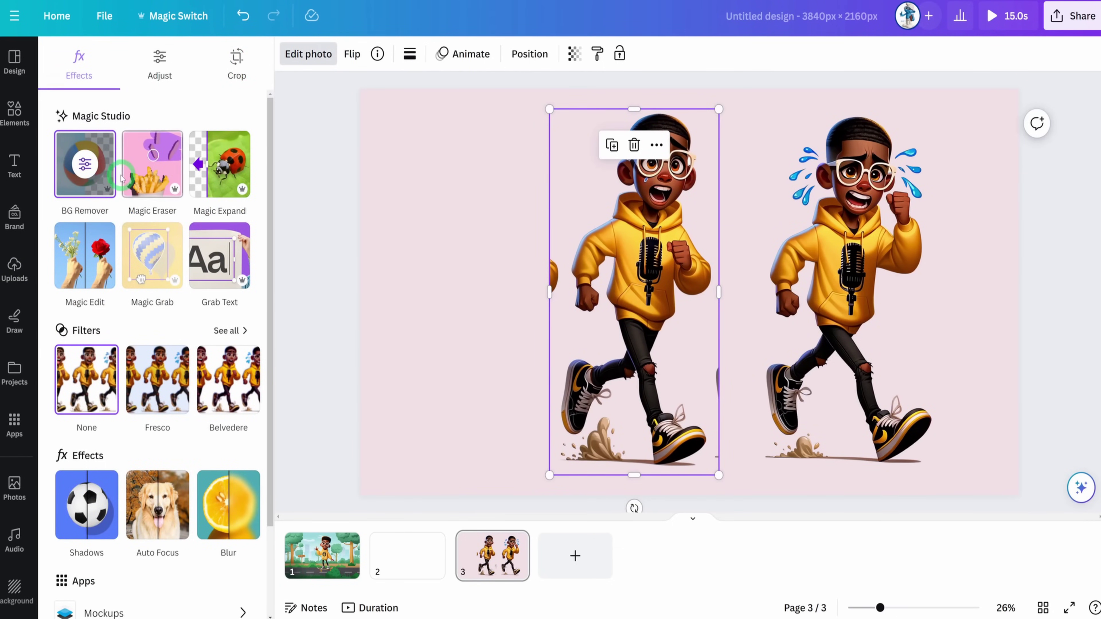
Use Magic Eraser to remove stray fragments beside the middle and crying runners
{"action": "left_click", "coordinate": [147, 174]}
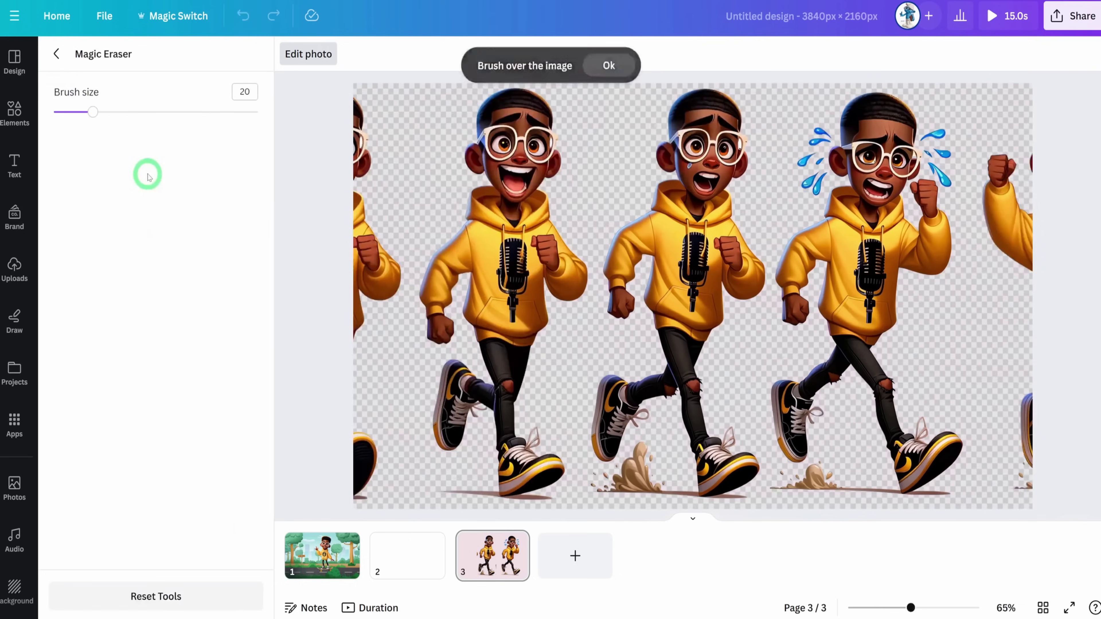
{"action": "left_click_drag", "start_coordinate": [583, 243], "coordinate": [580, 300]}
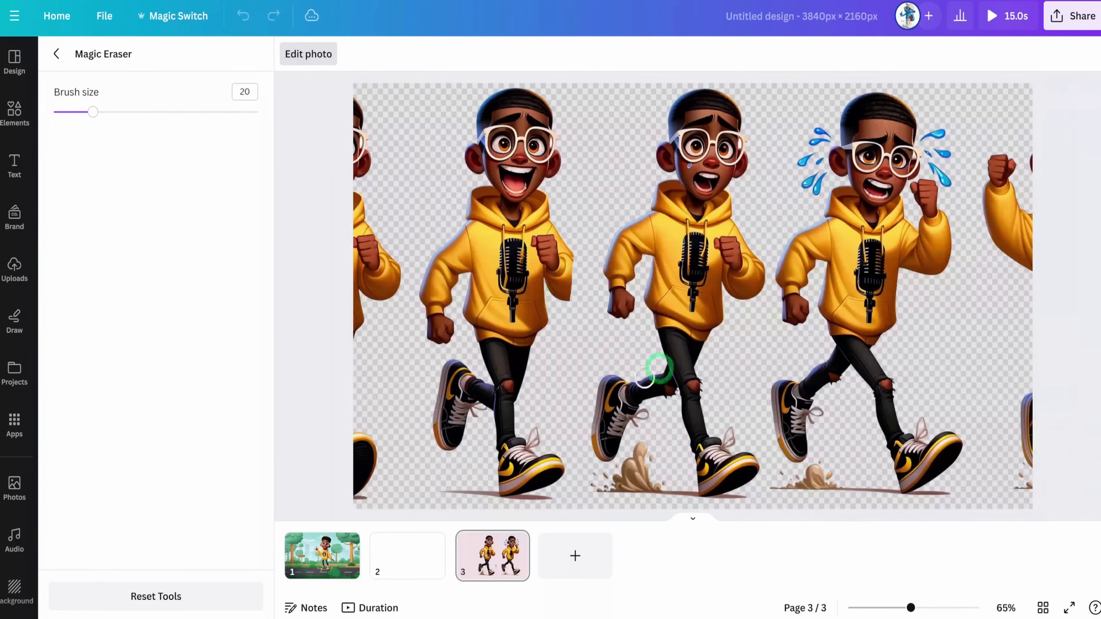
{"action": "left_click_drag", "start_coordinate": [767, 446], "coordinate": [770, 378]}
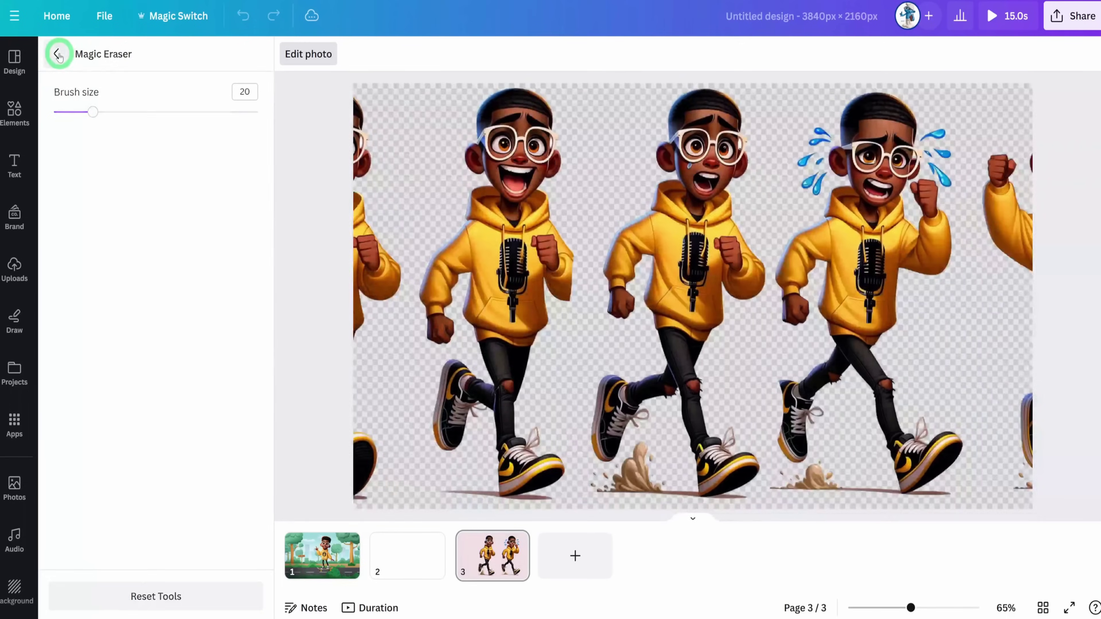
{"action": "left_click", "coordinate": [57, 53]}
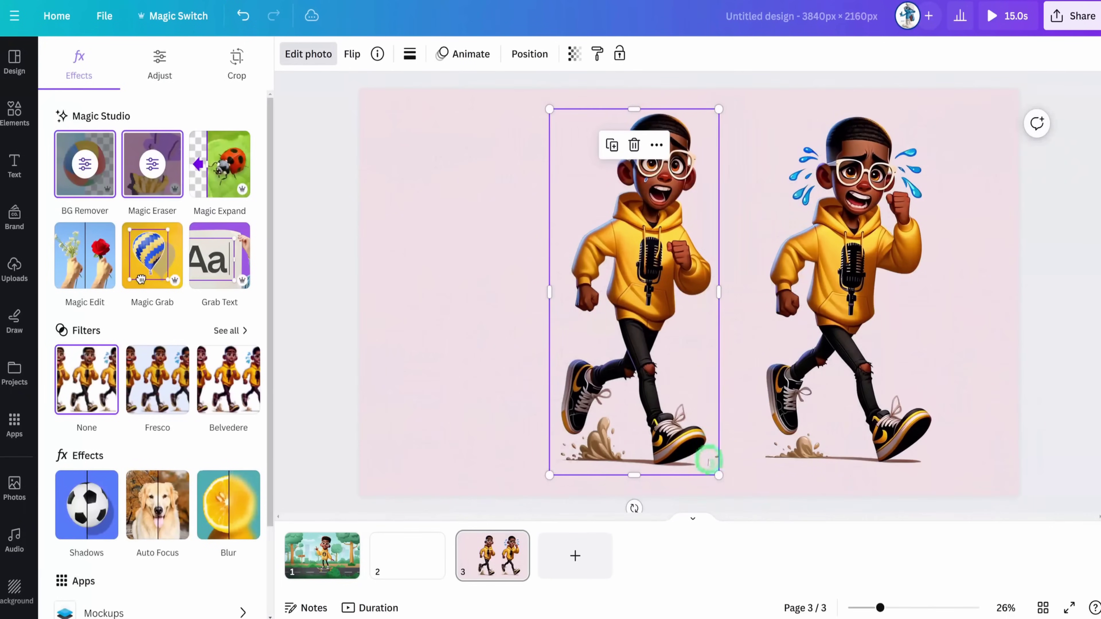
{"action": "left_click", "coordinate": [708, 462]}
Add a third copy on the left, reframed to the laughing runner, and space all three evenly
{"action": "left_click_drag", "start_coordinate": [660, 388], "coordinate": [629, 292]}
{"action": "left_click_drag", "start_coordinate": [863, 287], "coordinate": [926, 291]}
{"action": "left_click_drag", "start_coordinate": [635, 260], "coordinate": [687, 260]}
{"action": "left_click_drag", "start_coordinate": [459, 259], "coordinate": [807, 280]}
{"action": "double_click", "coordinate": [489, 259]}
{"action": "left_click", "coordinate": [561, 410]}
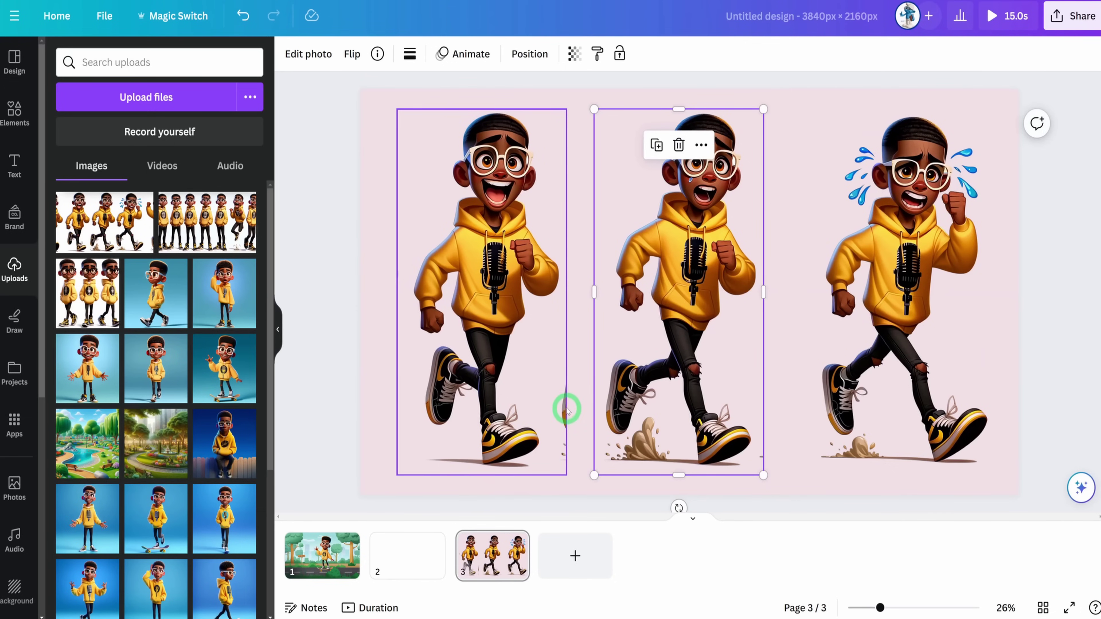
{"action": "left_click", "coordinate": [598, 493]}
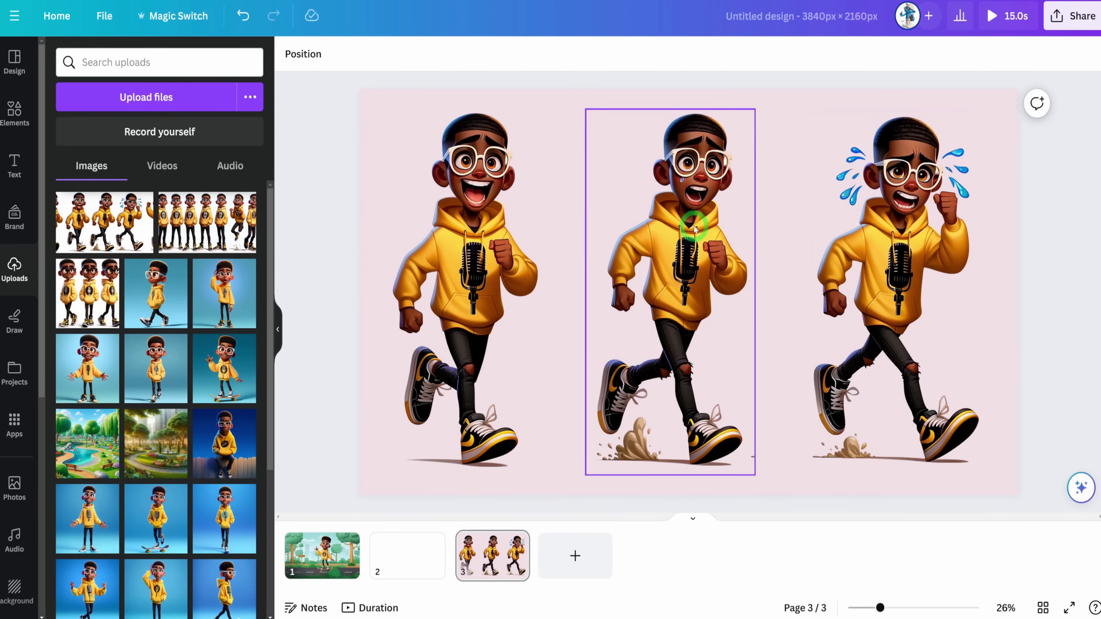
{"action": "left_click", "coordinate": [1081, 22]}
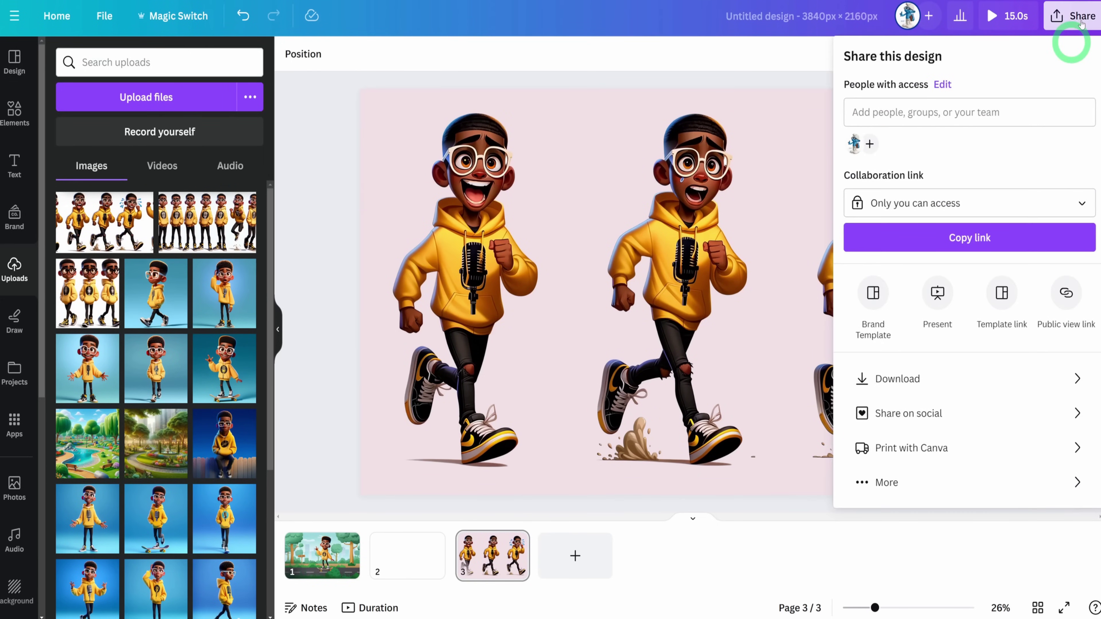
{"action": "left_click", "coordinate": [923, 380]}
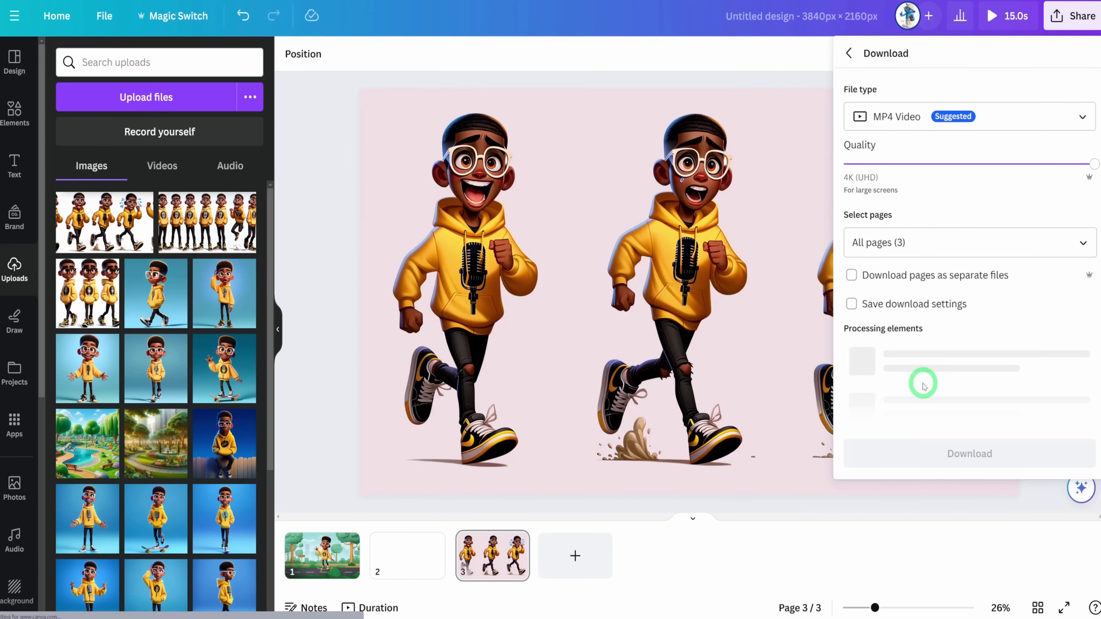
{"action": "left_click", "coordinate": [1083, 122]}
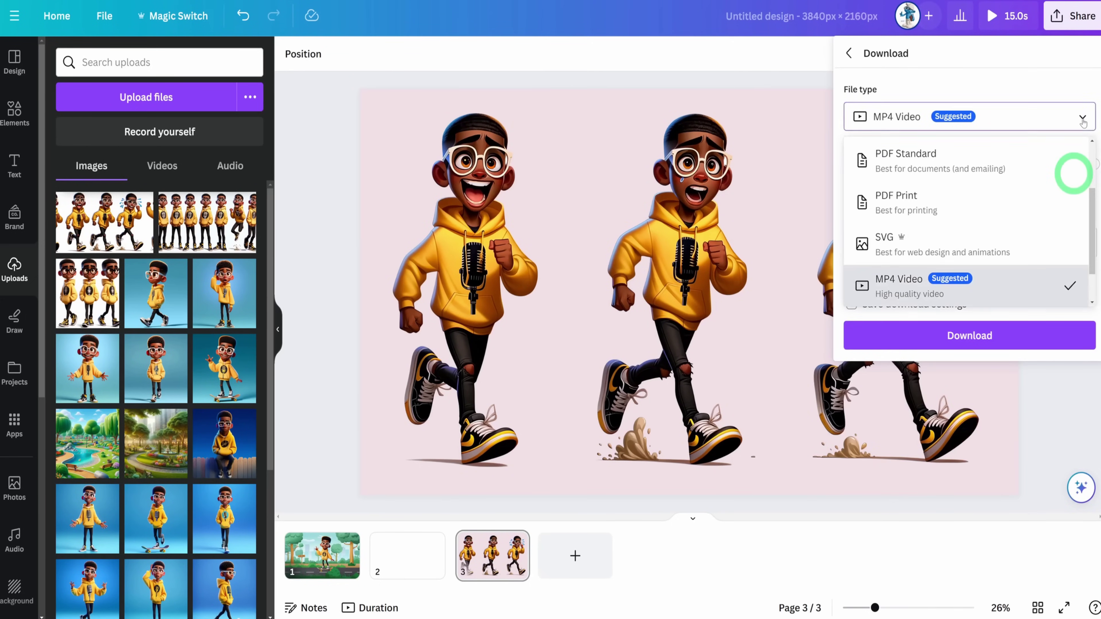
{"action": "scroll", "coordinate": [1074, 148], "scroll_direction": "up", "scroll_amount": 1}
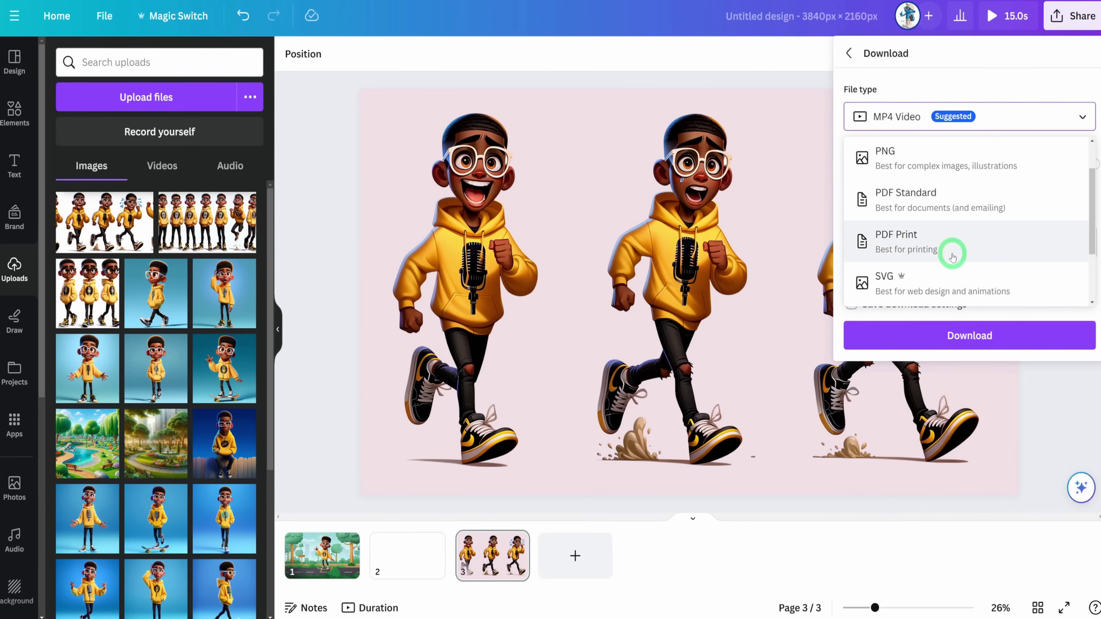
{"action": "left_click", "coordinate": [947, 246]}
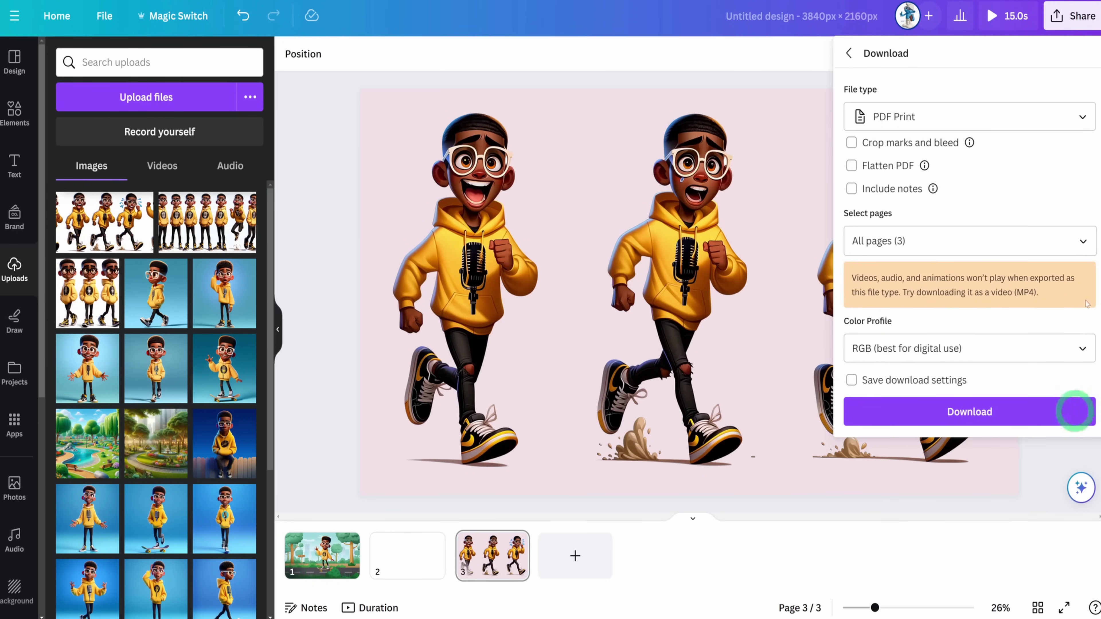
{"action": "left_click", "coordinate": [1082, 349]}
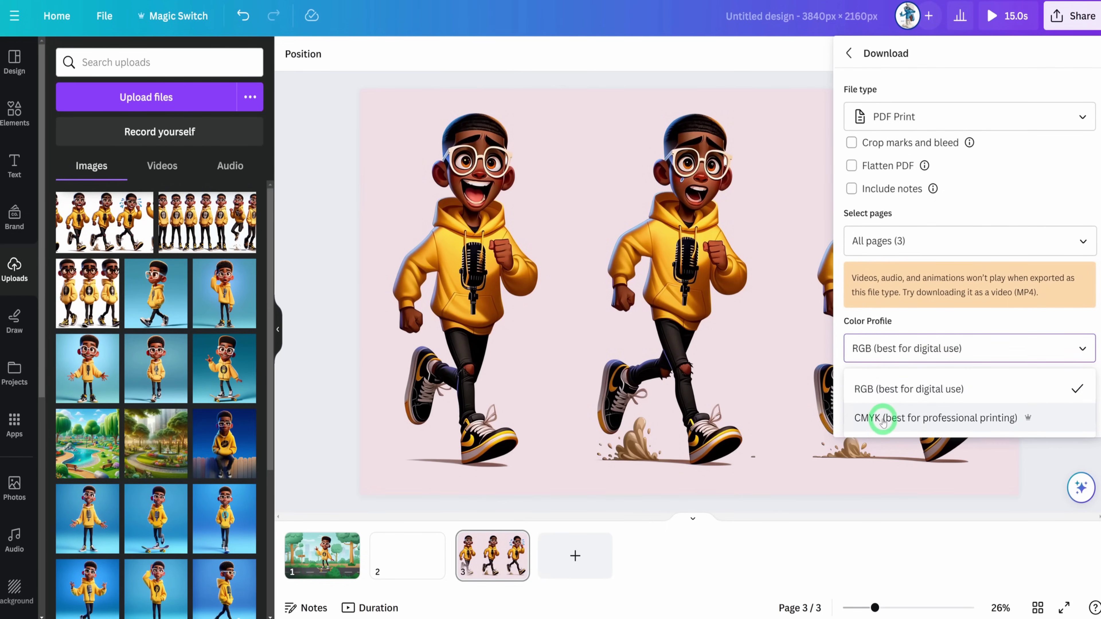
{"action": "left_click", "coordinate": [904, 422]}
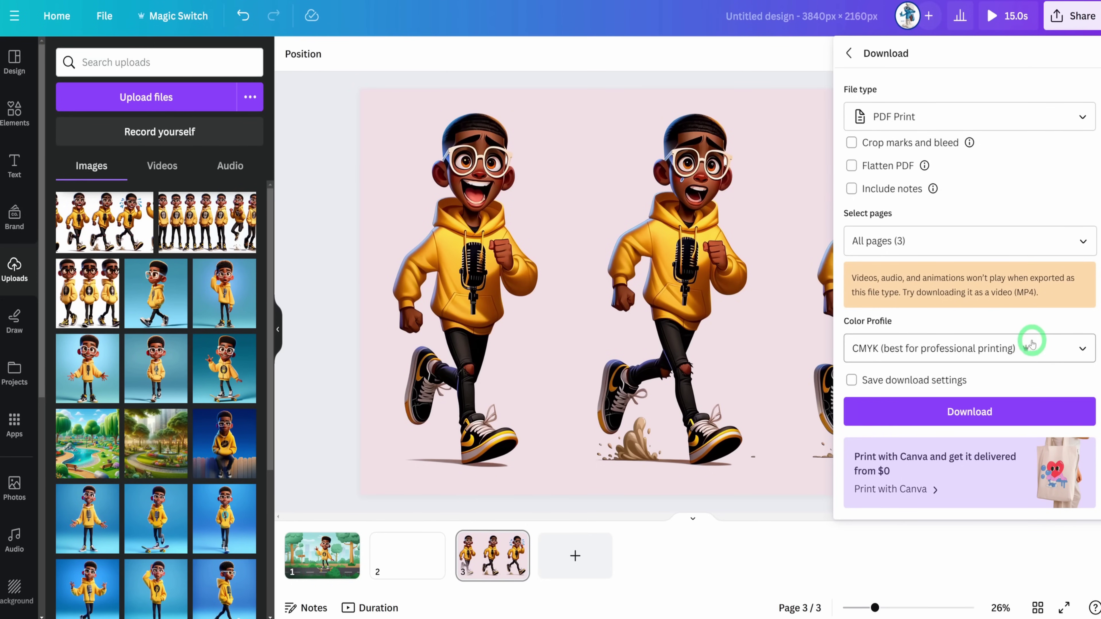
{"action": "left_click", "coordinate": [793, 143]}
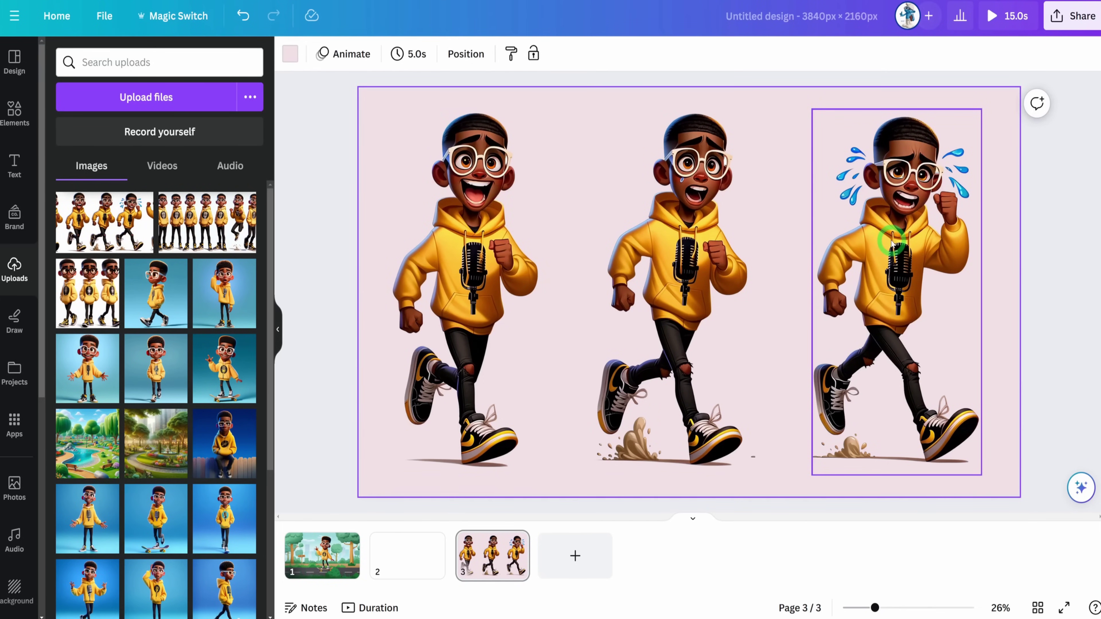
Set the download to PNG for all 3 pages at 1.75× size (6,720 × 3,780 px)
{"action": "left_click", "coordinate": [1069, 21]}
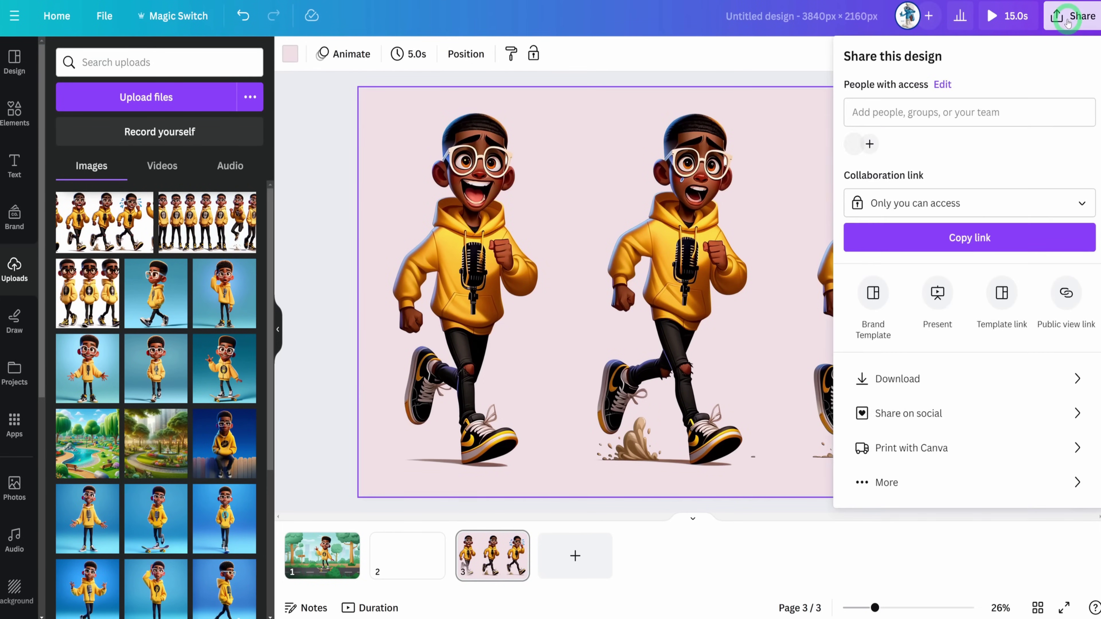
{"action": "left_click", "coordinate": [879, 379]}
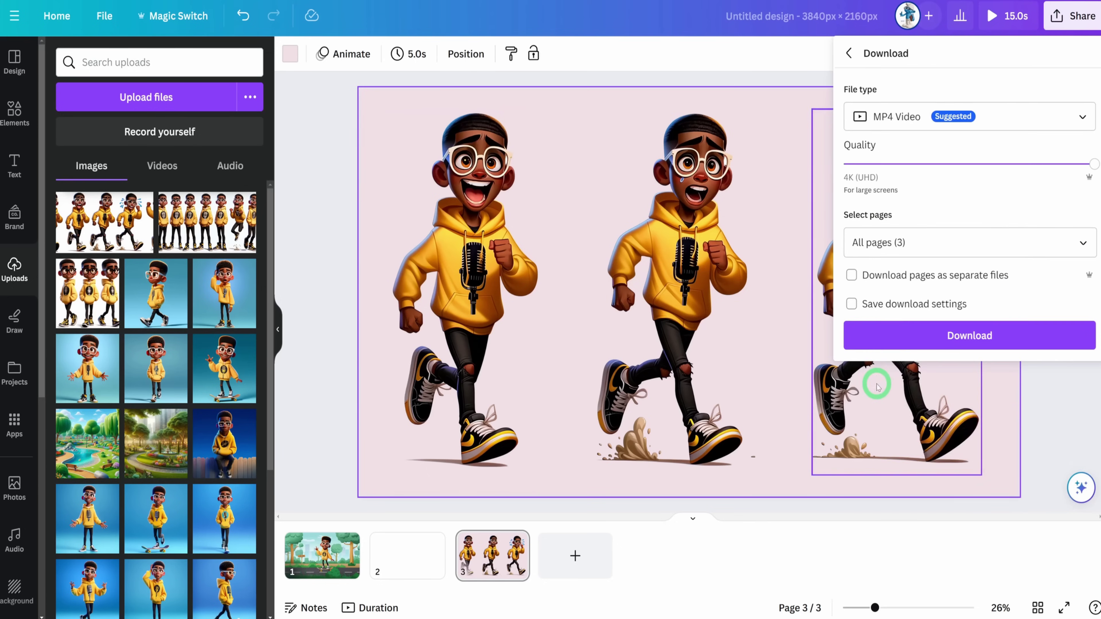
{"action": "left_click", "coordinate": [1075, 124]}
{"action": "scroll", "coordinate": [923, 186], "scroll_direction": "up", "scroll_amount": 2}
{"action": "scroll", "coordinate": [919, 219], "scroll_direction": "up", "scroll_amount": 1}
{"action": "left_click", "coordinate": [909, 211]}
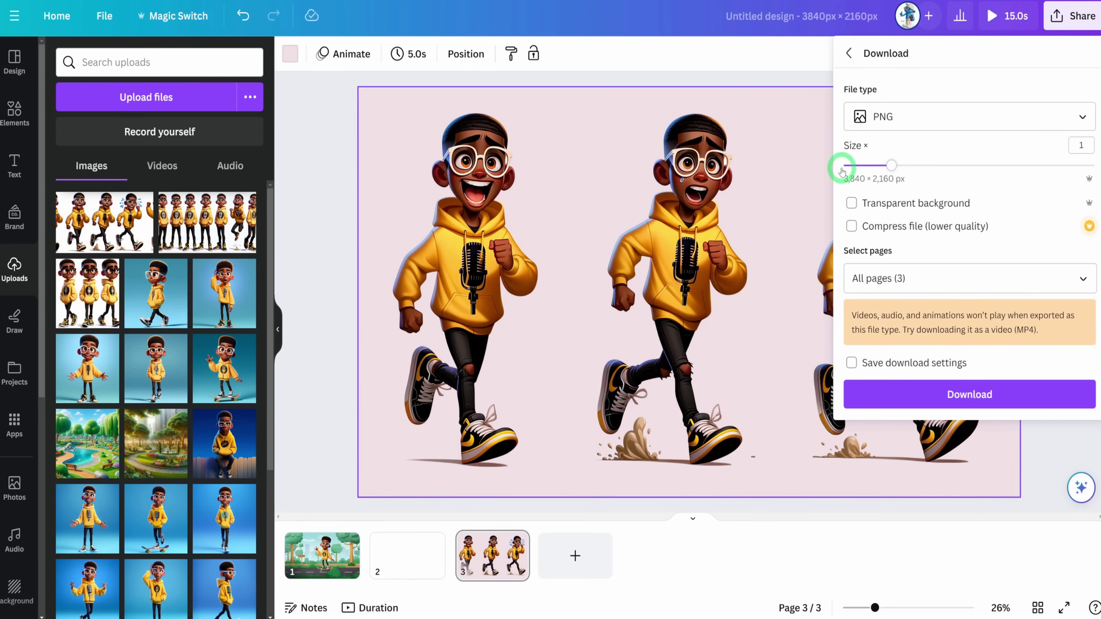
{"action": "left_click_drag", "start_coordinate": [893, 167], "coordinate": [962, 166]}
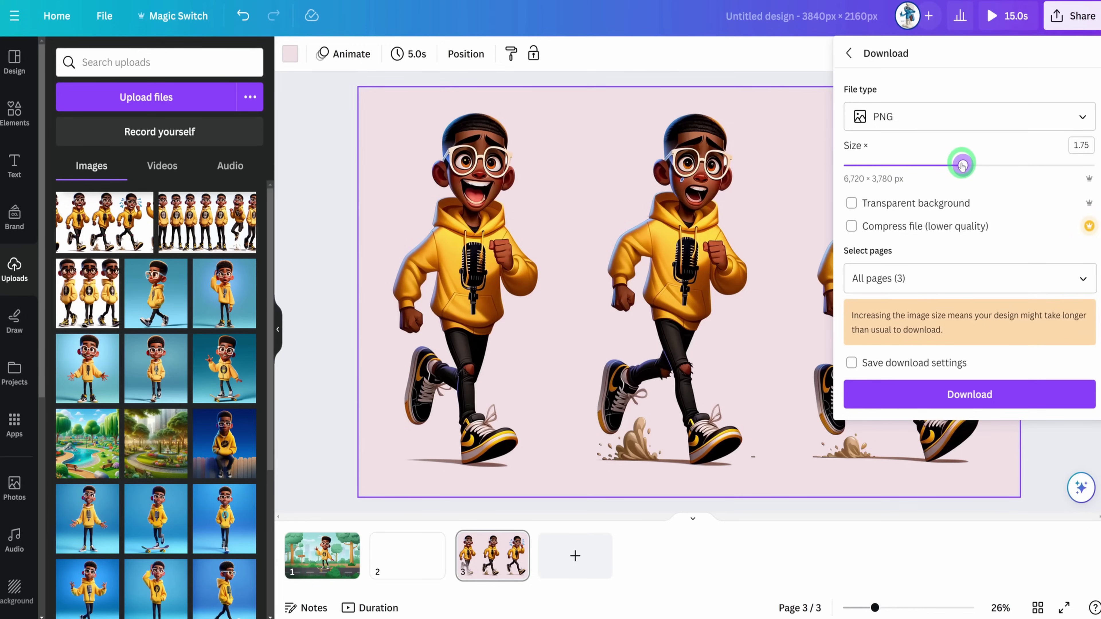